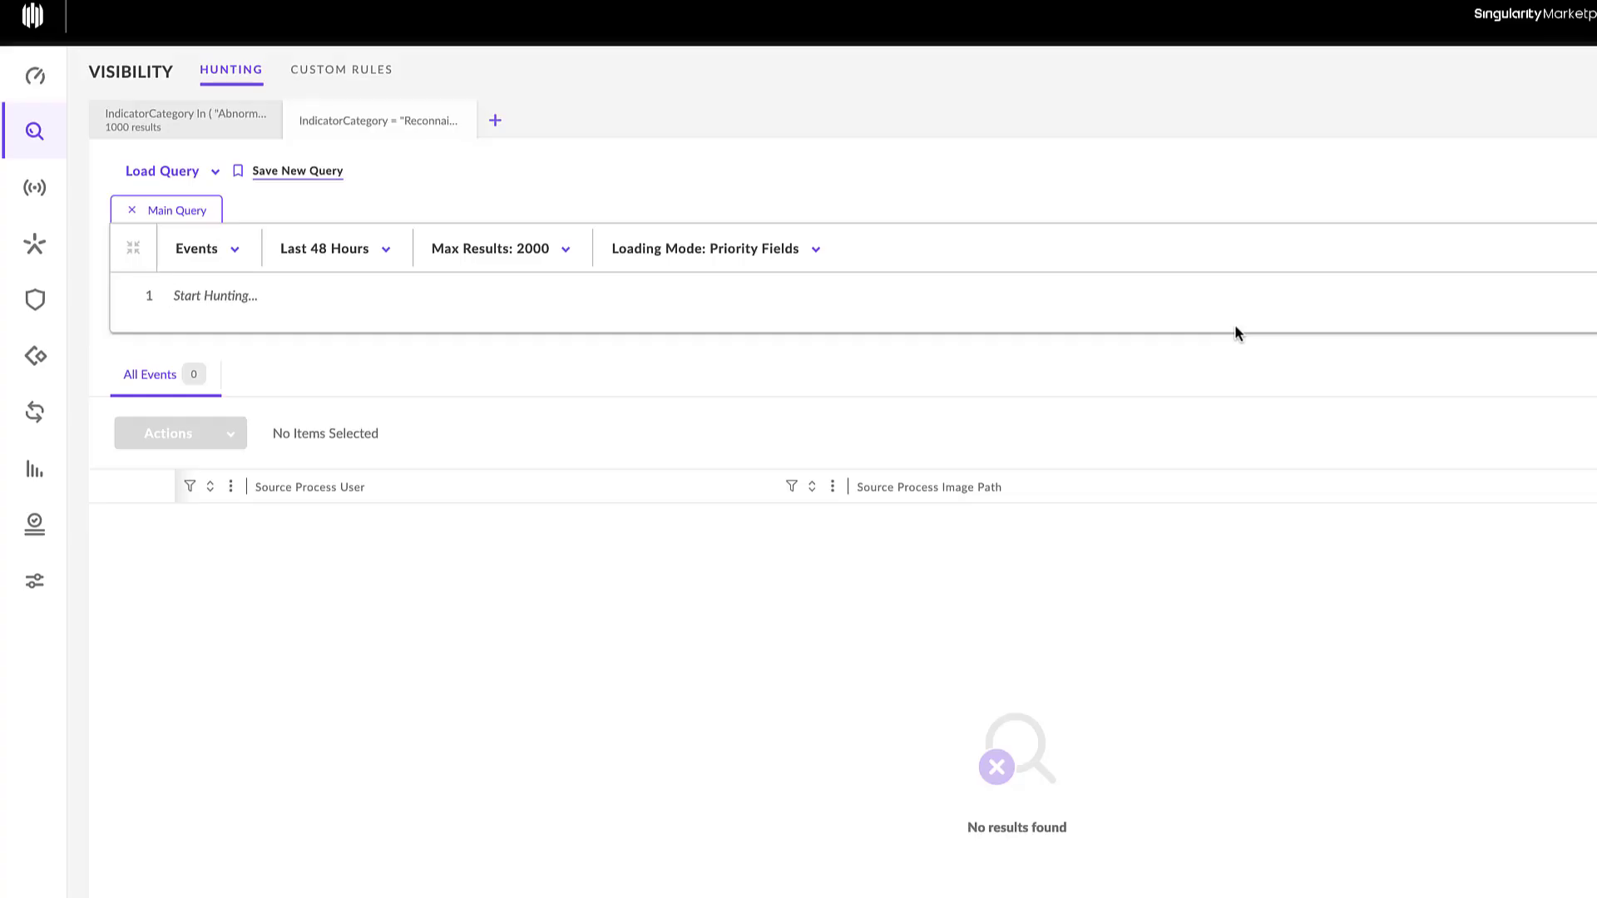
- Start a hunting query with the IndicatorCategory field and the = operator
text(in)
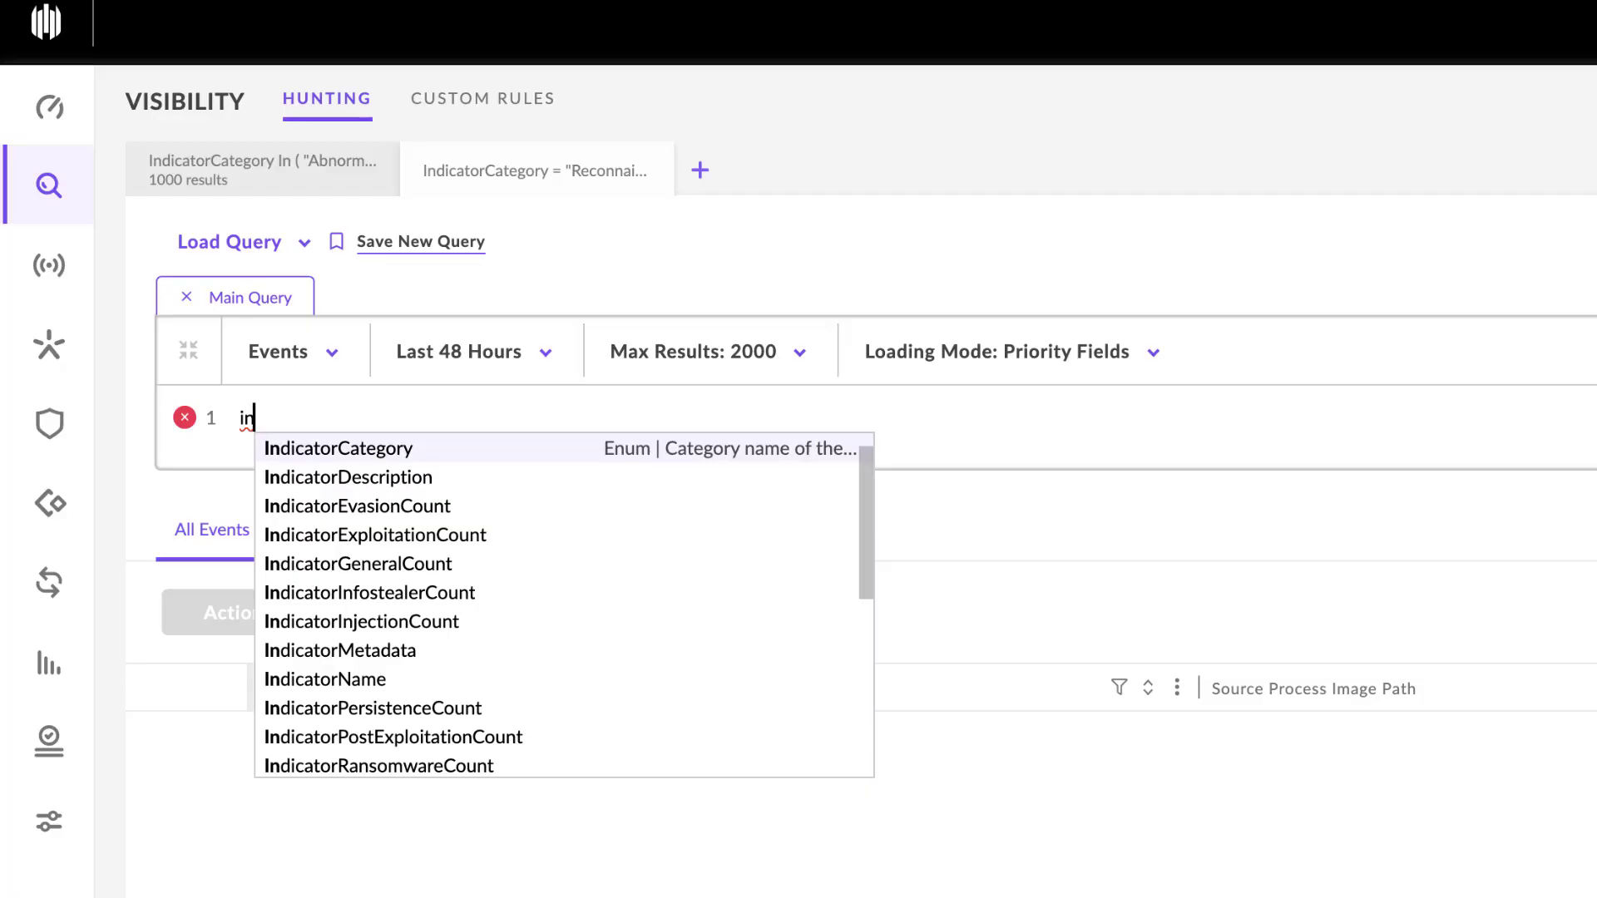
key(Return)
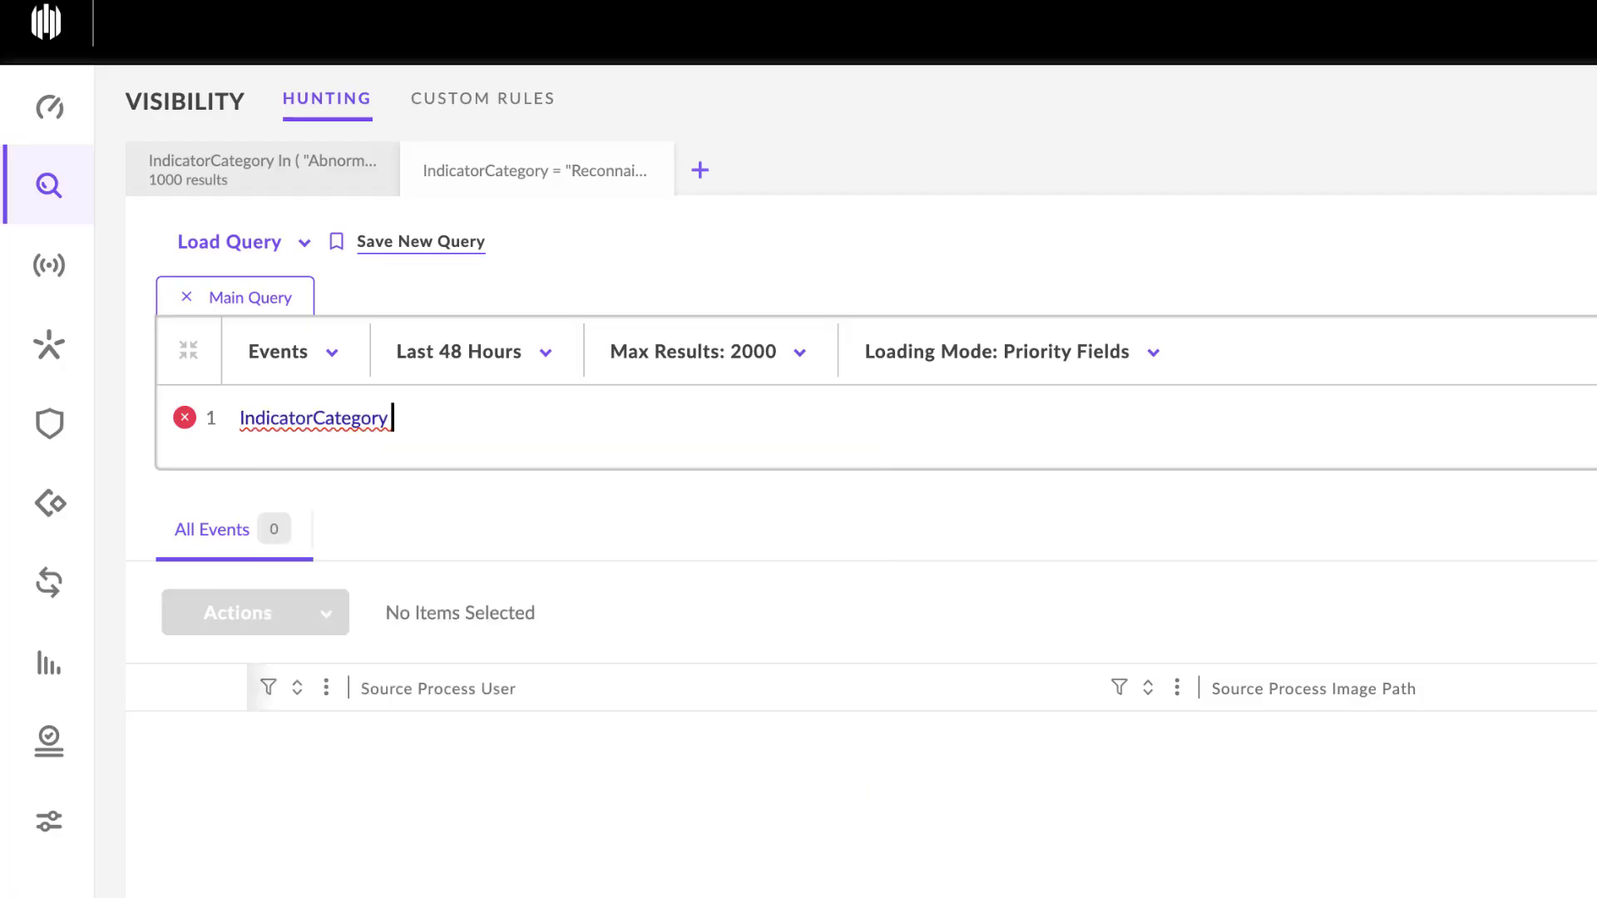
key(Down)
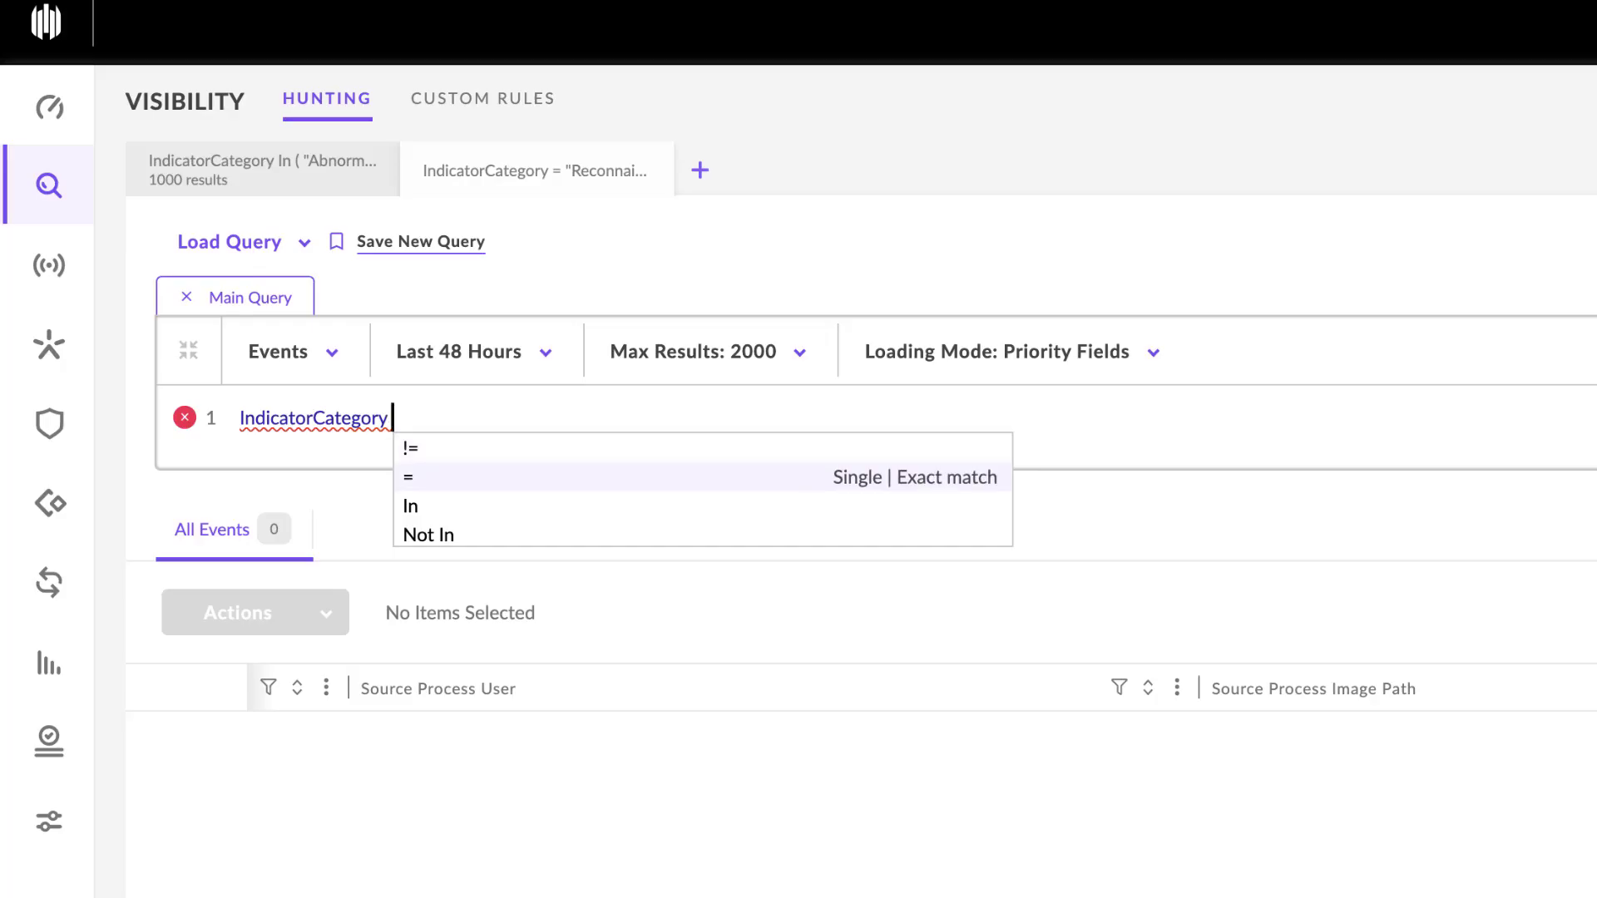
key(Return)
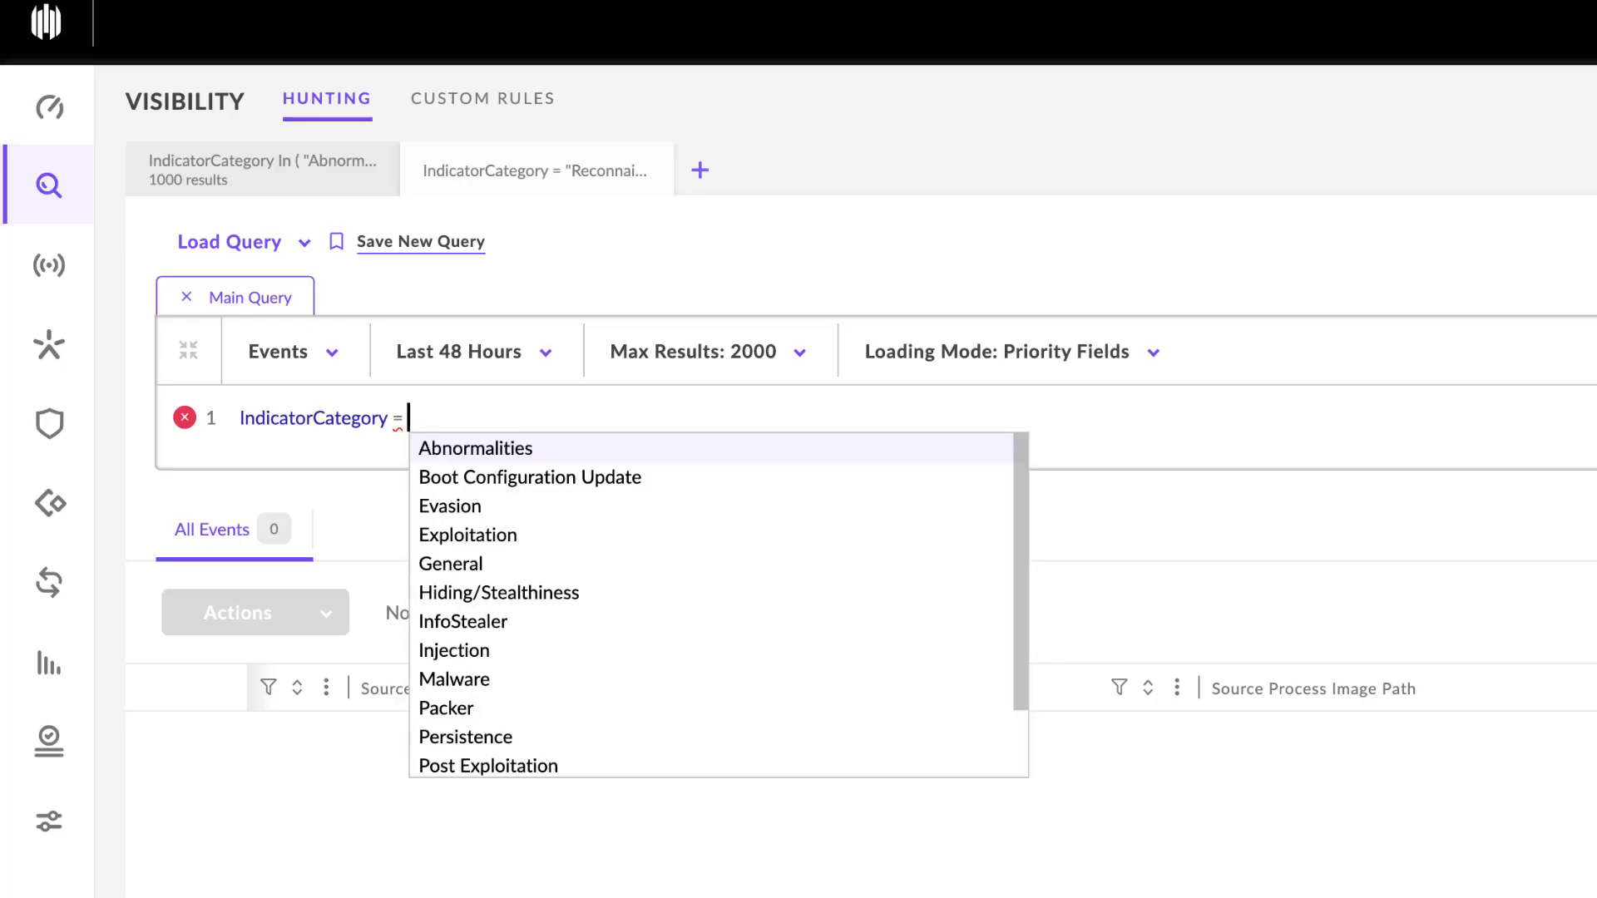
- Complete the IndicatorCategory condition with the value "Persistence" and run the query
key(Down)
key(Down)
key(Down)
key(Down)
key(Down)
key(Down)
key(Down)
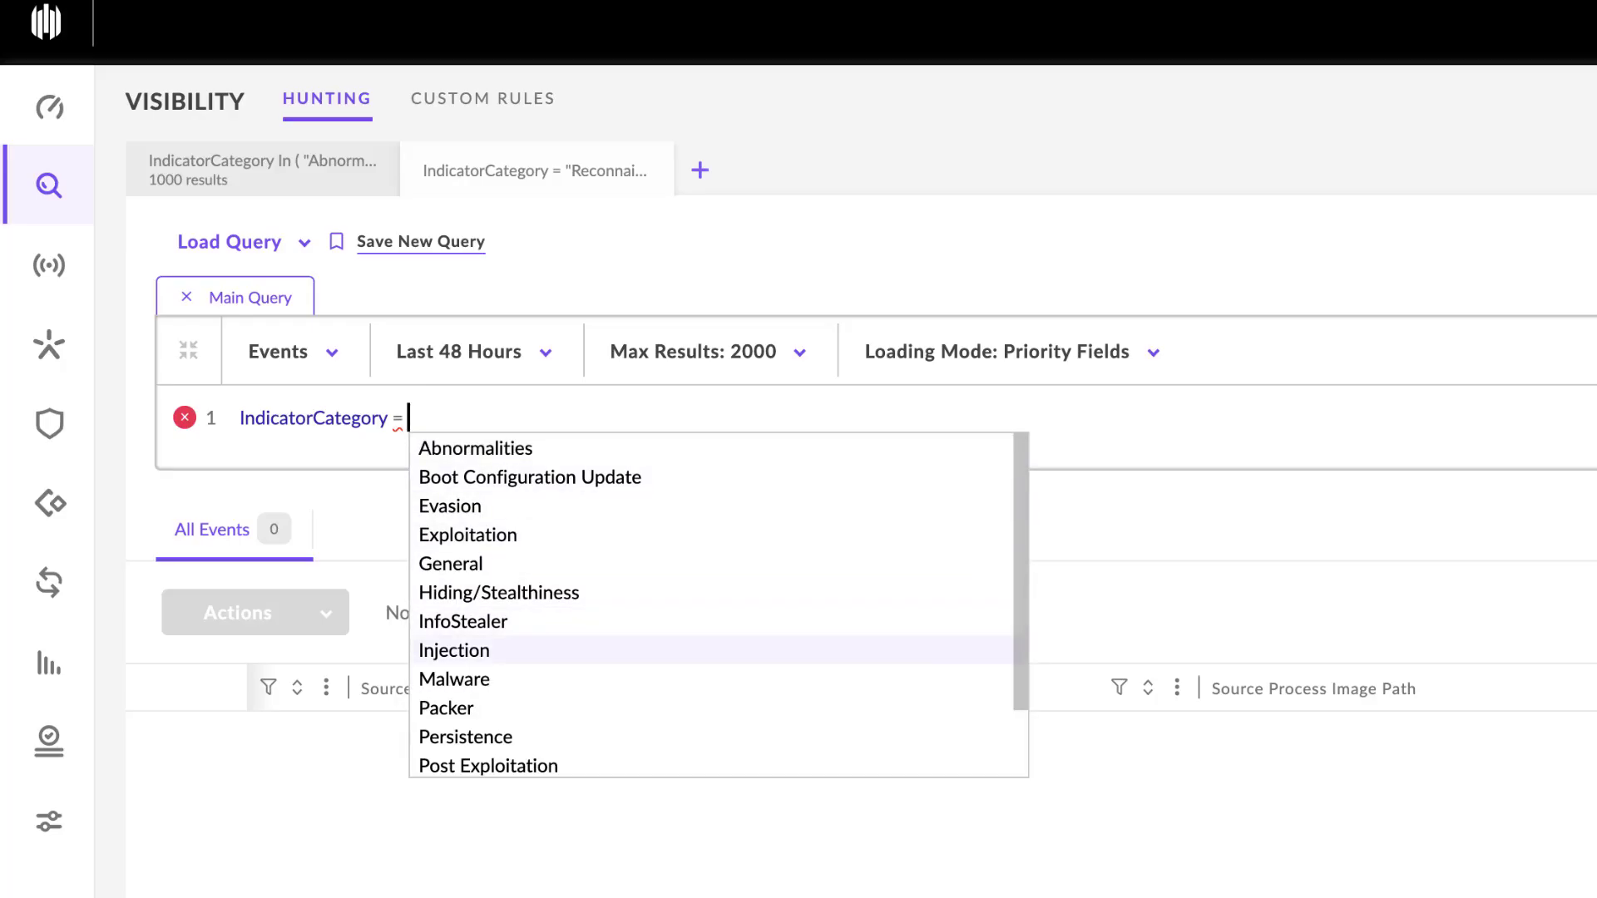
key(Down)
key(Down)
key(Down)
key(Down)
key(Down)
key(Down)
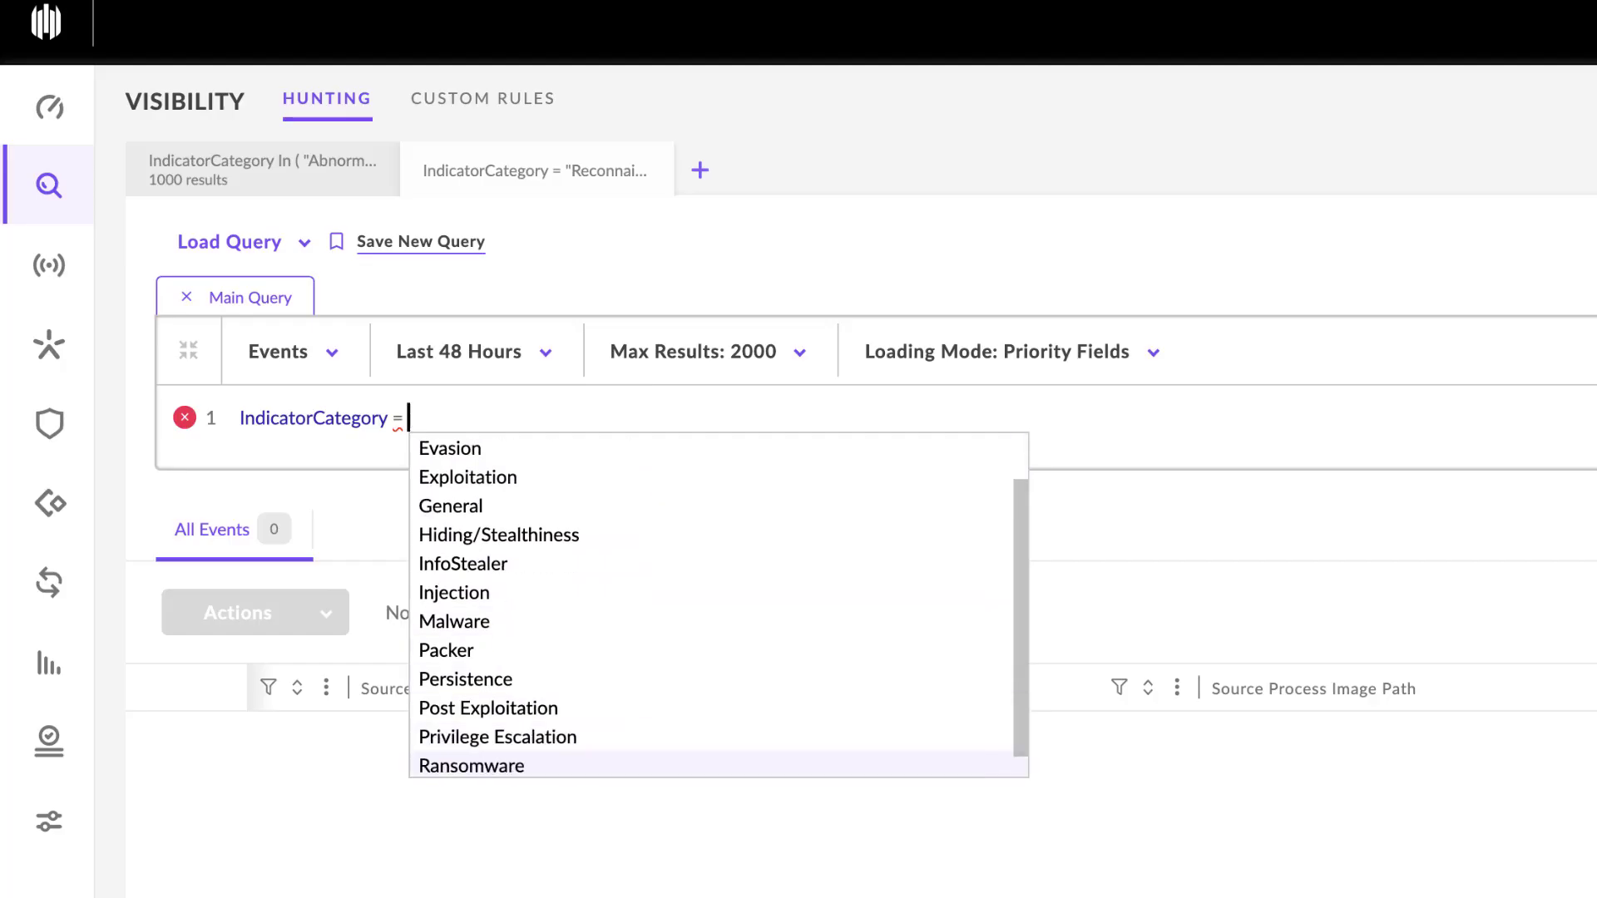
key(Down)
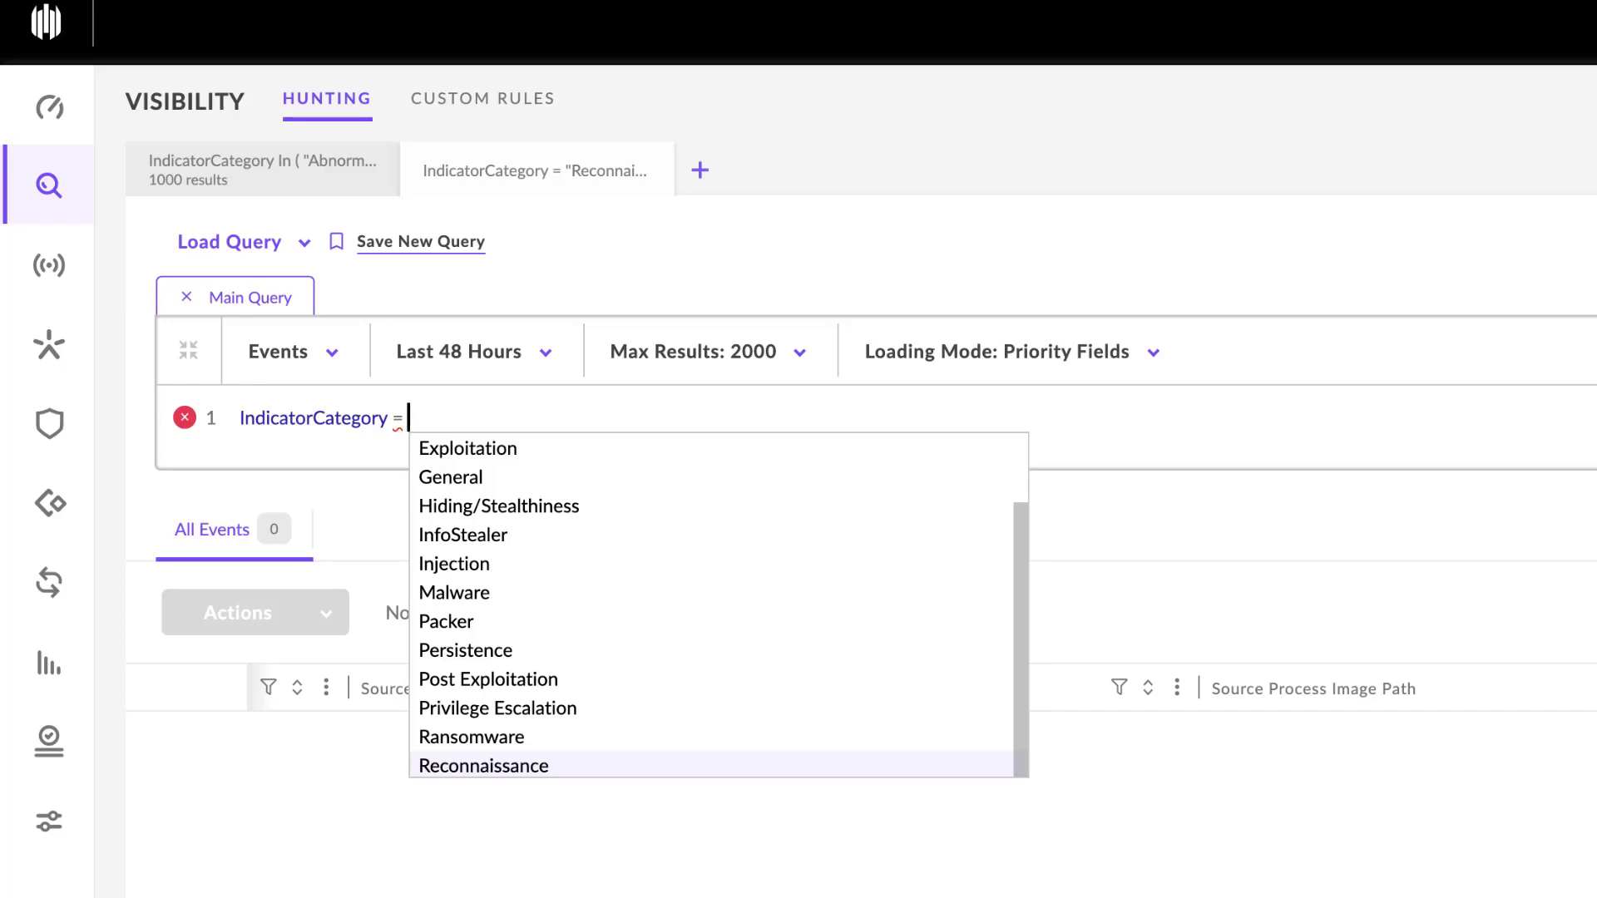
key(Up)
key(Up)
key(Up)
key(Up)
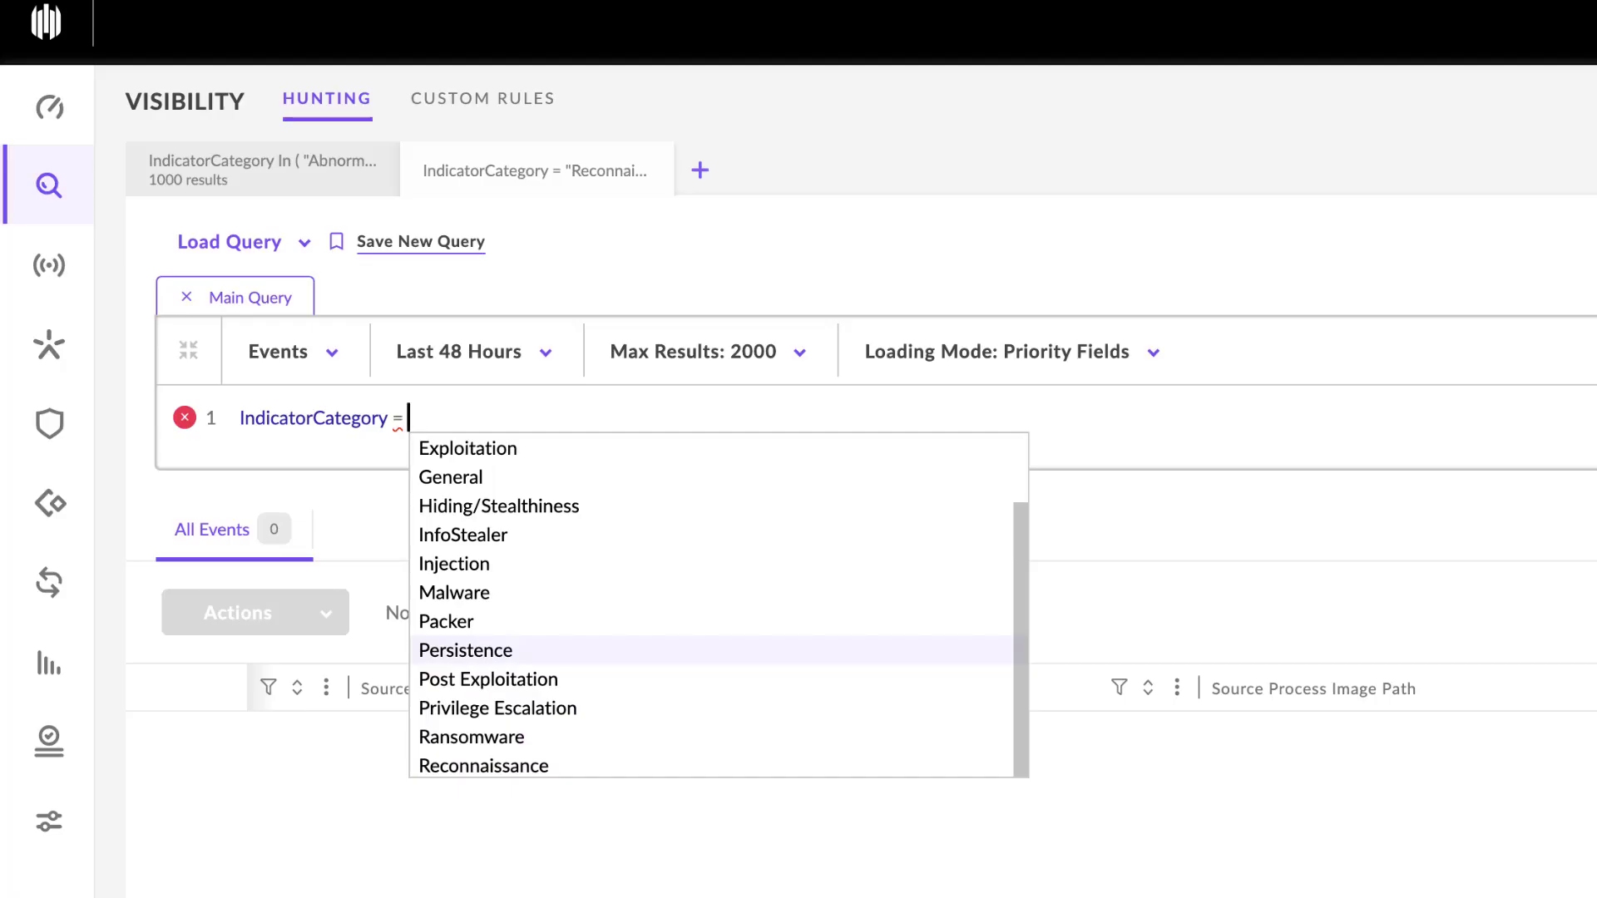
key(Return)
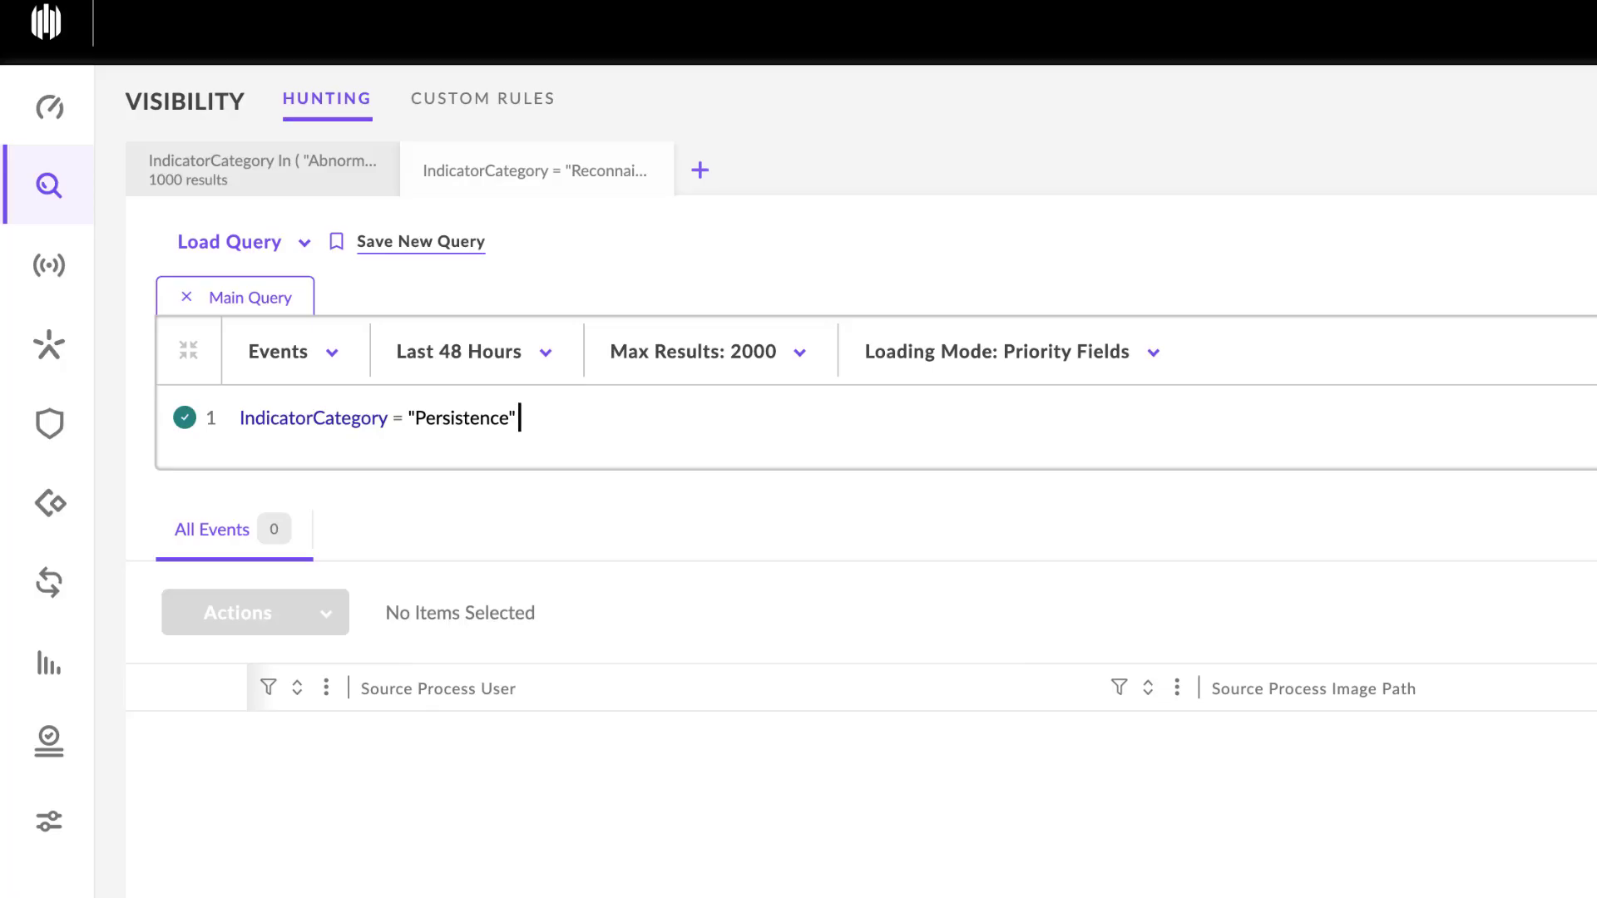
key(Return)
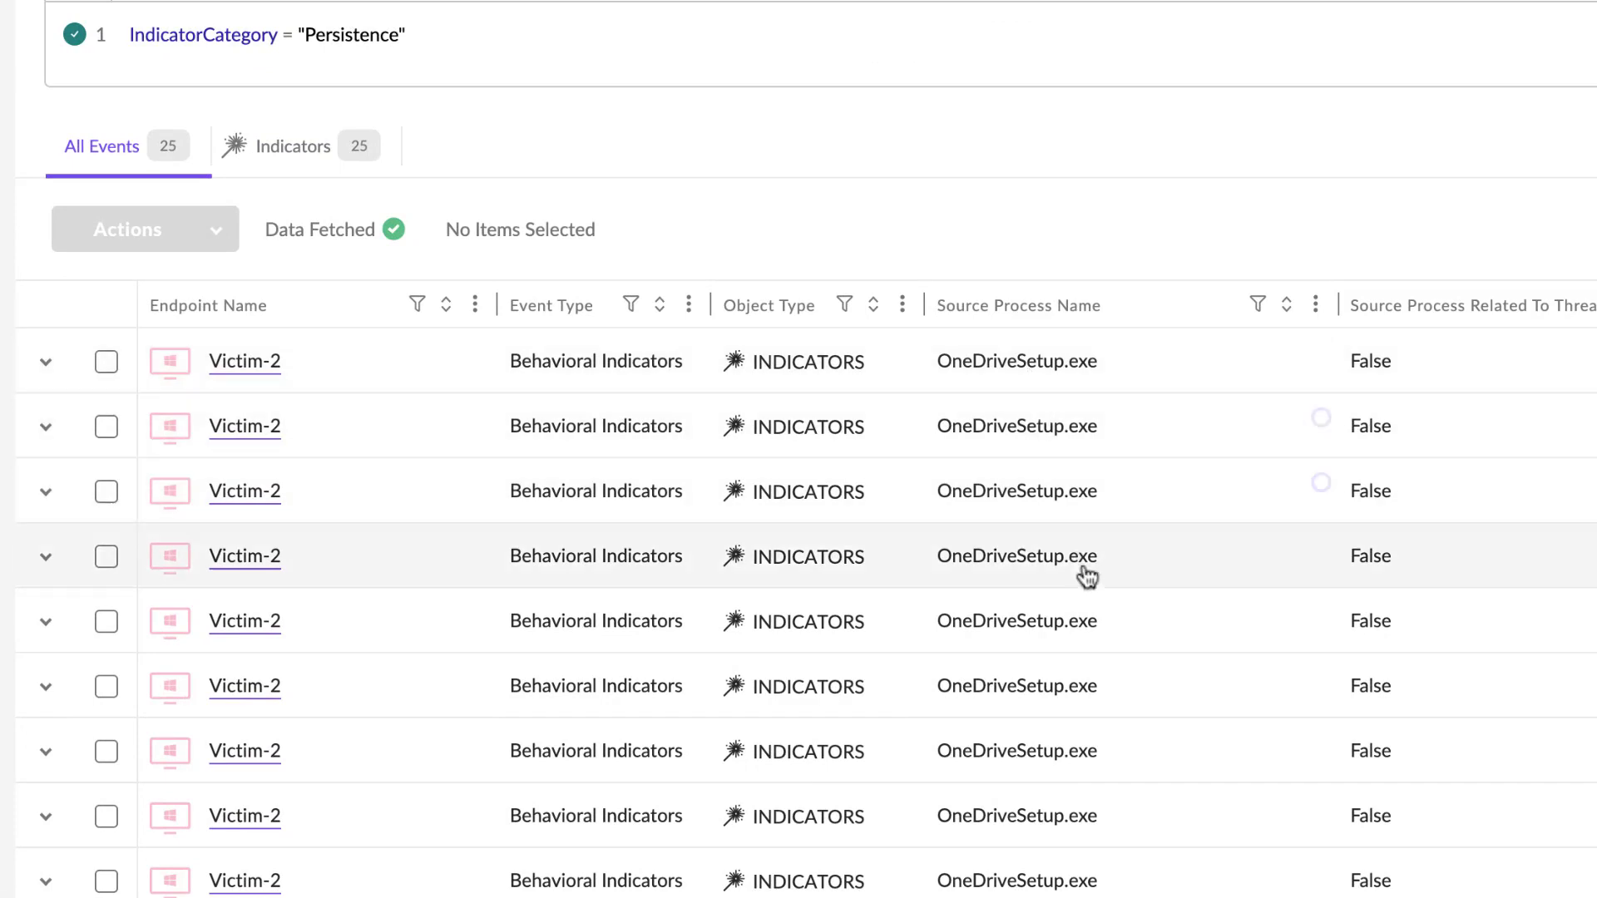
- Widen the Source Process Command Line column in the event results to show more of the PowerShell commands
scroll(1108, 703, up, 1)
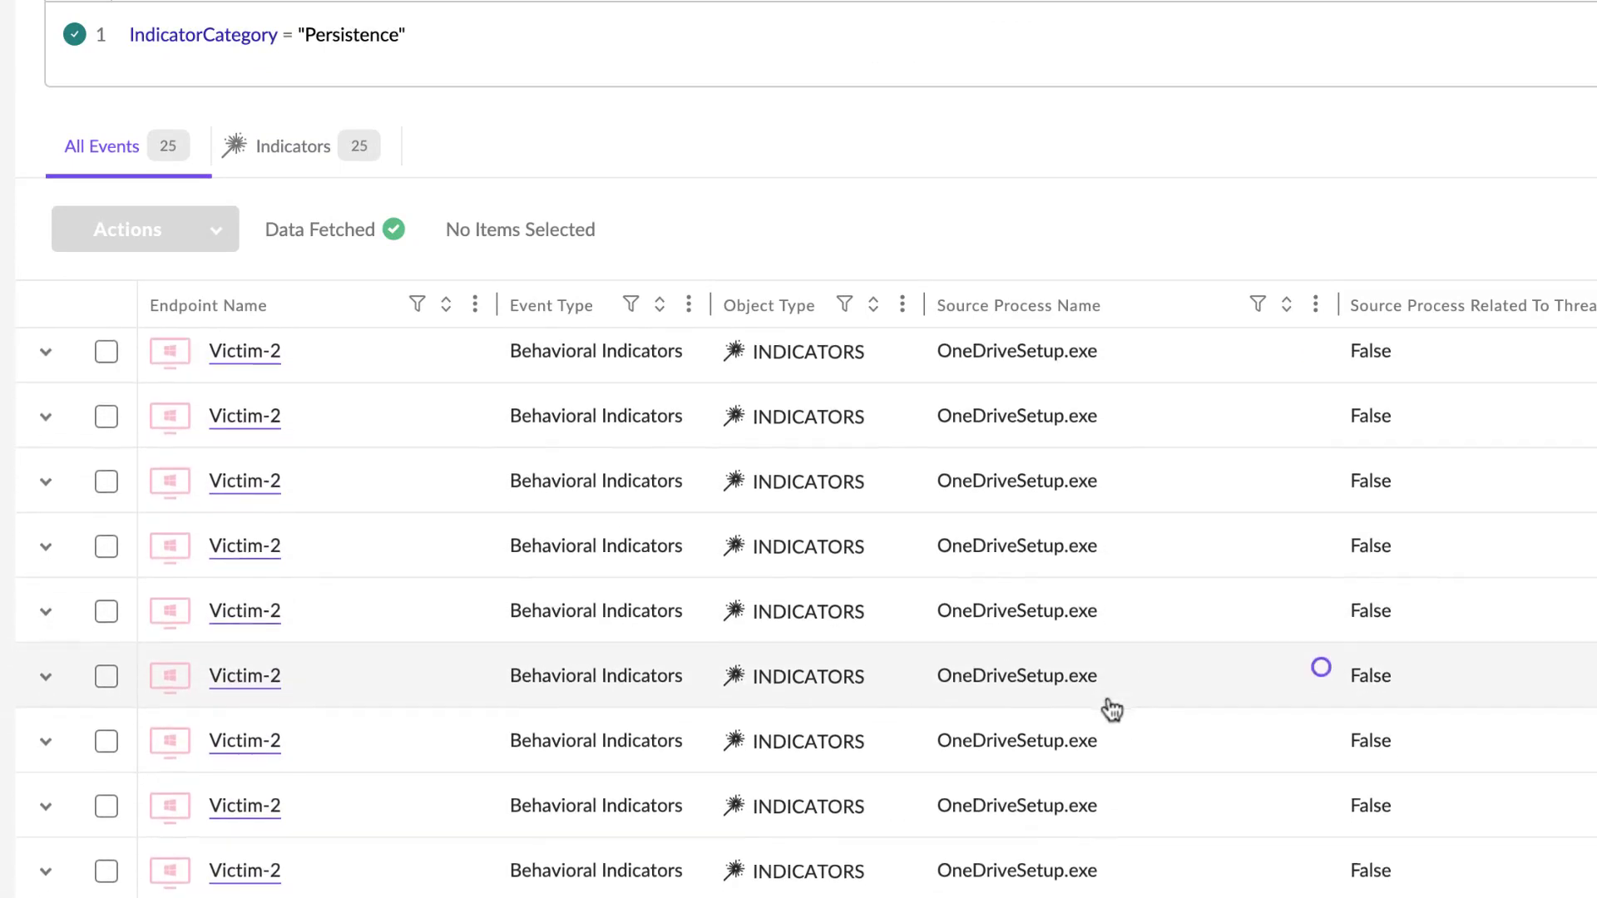
scroll(1112, 710, down, 2)
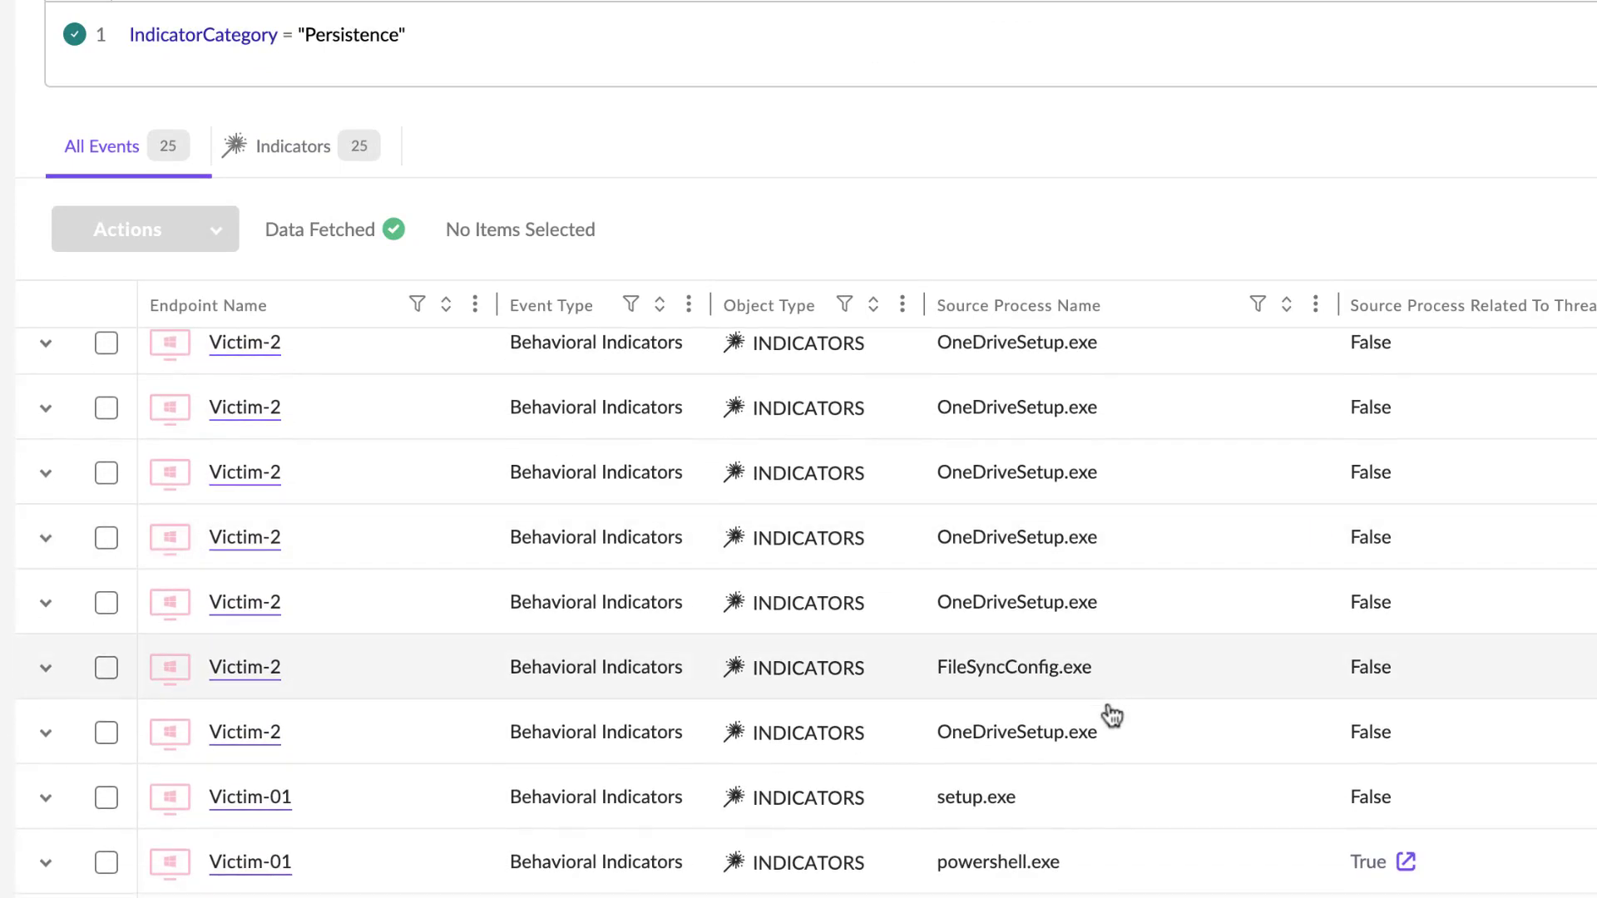
scroll(1112, 798, down, 3)
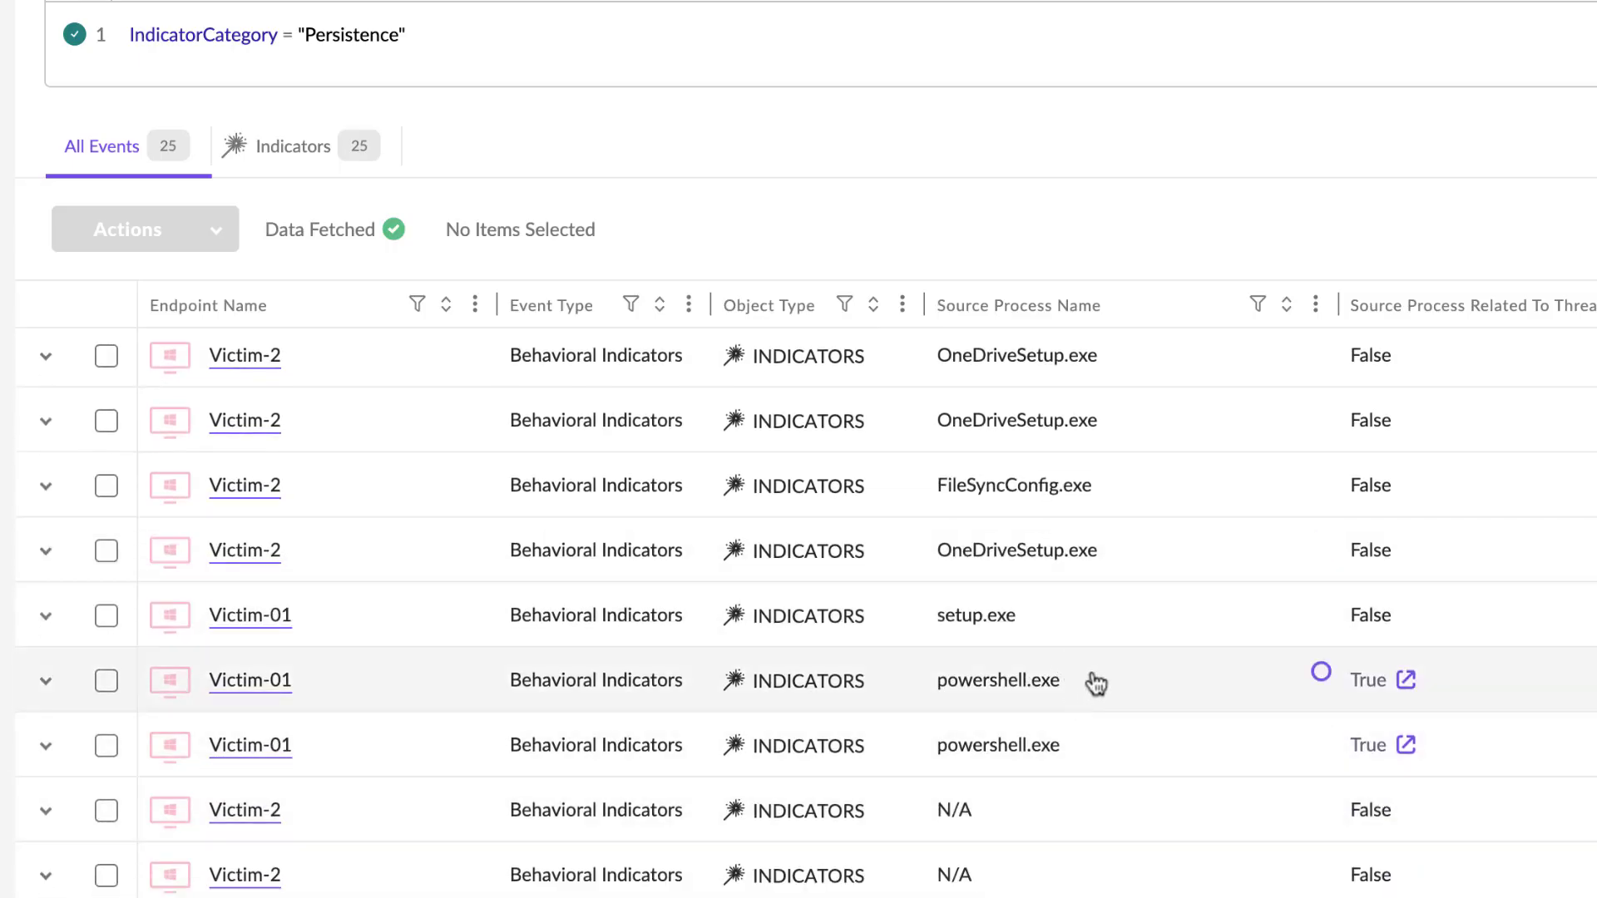
scroll(1430, 656, right, 9)
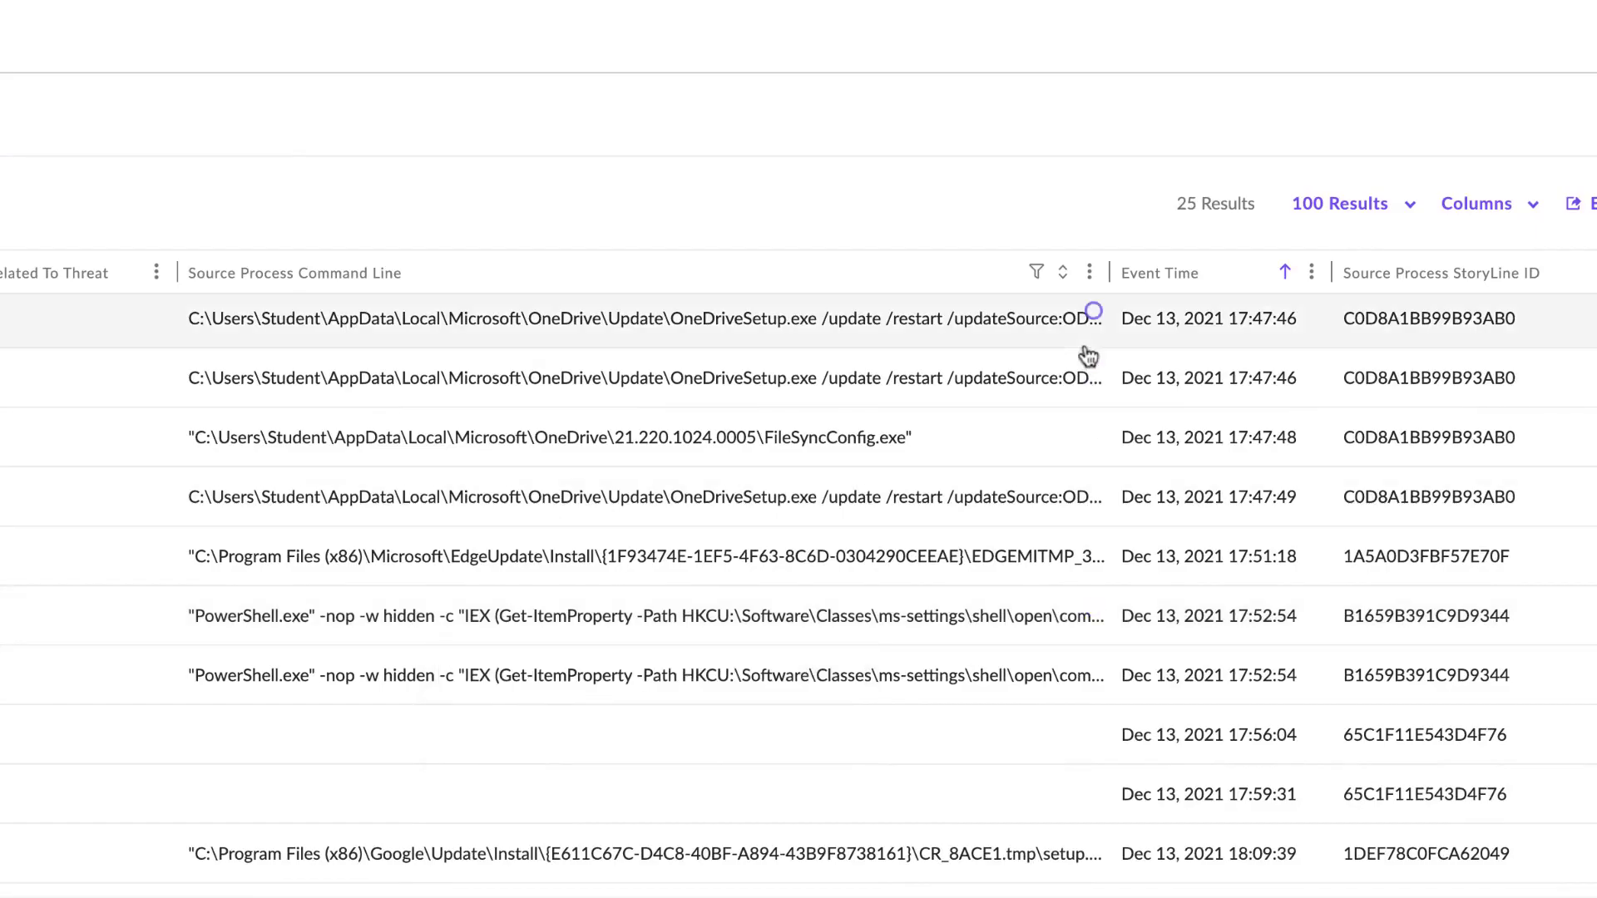
drag(1110, 272, 1470, 271)
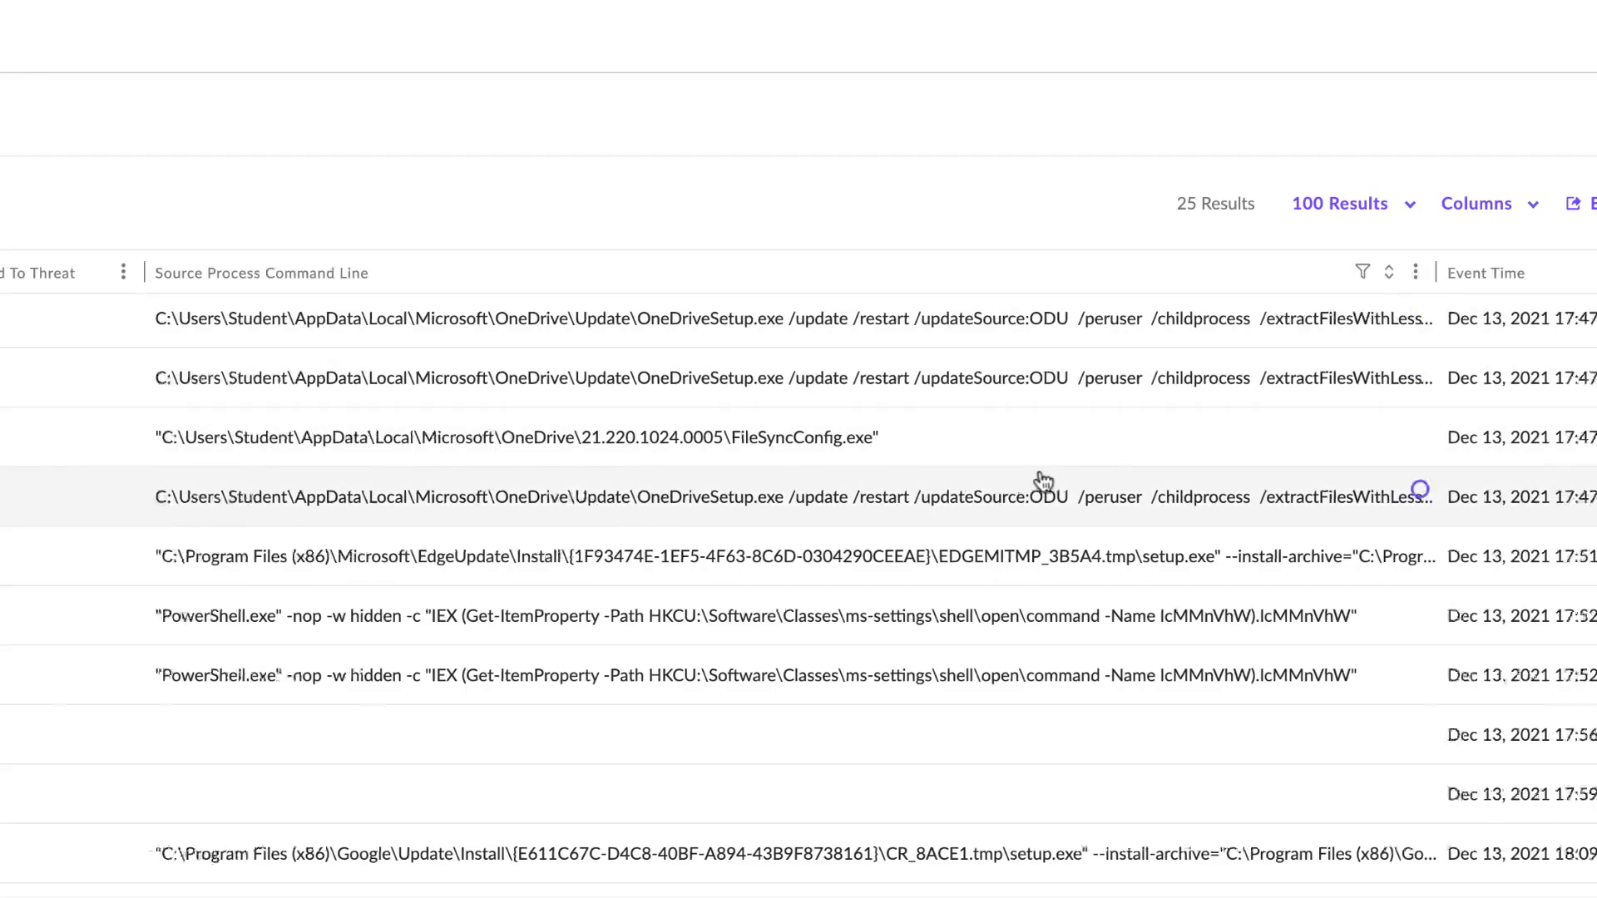
- Examine the events' command lines, process users, image paths, parent processes and indicator attributes across the result columns
scroll(938, 541, right, 7)
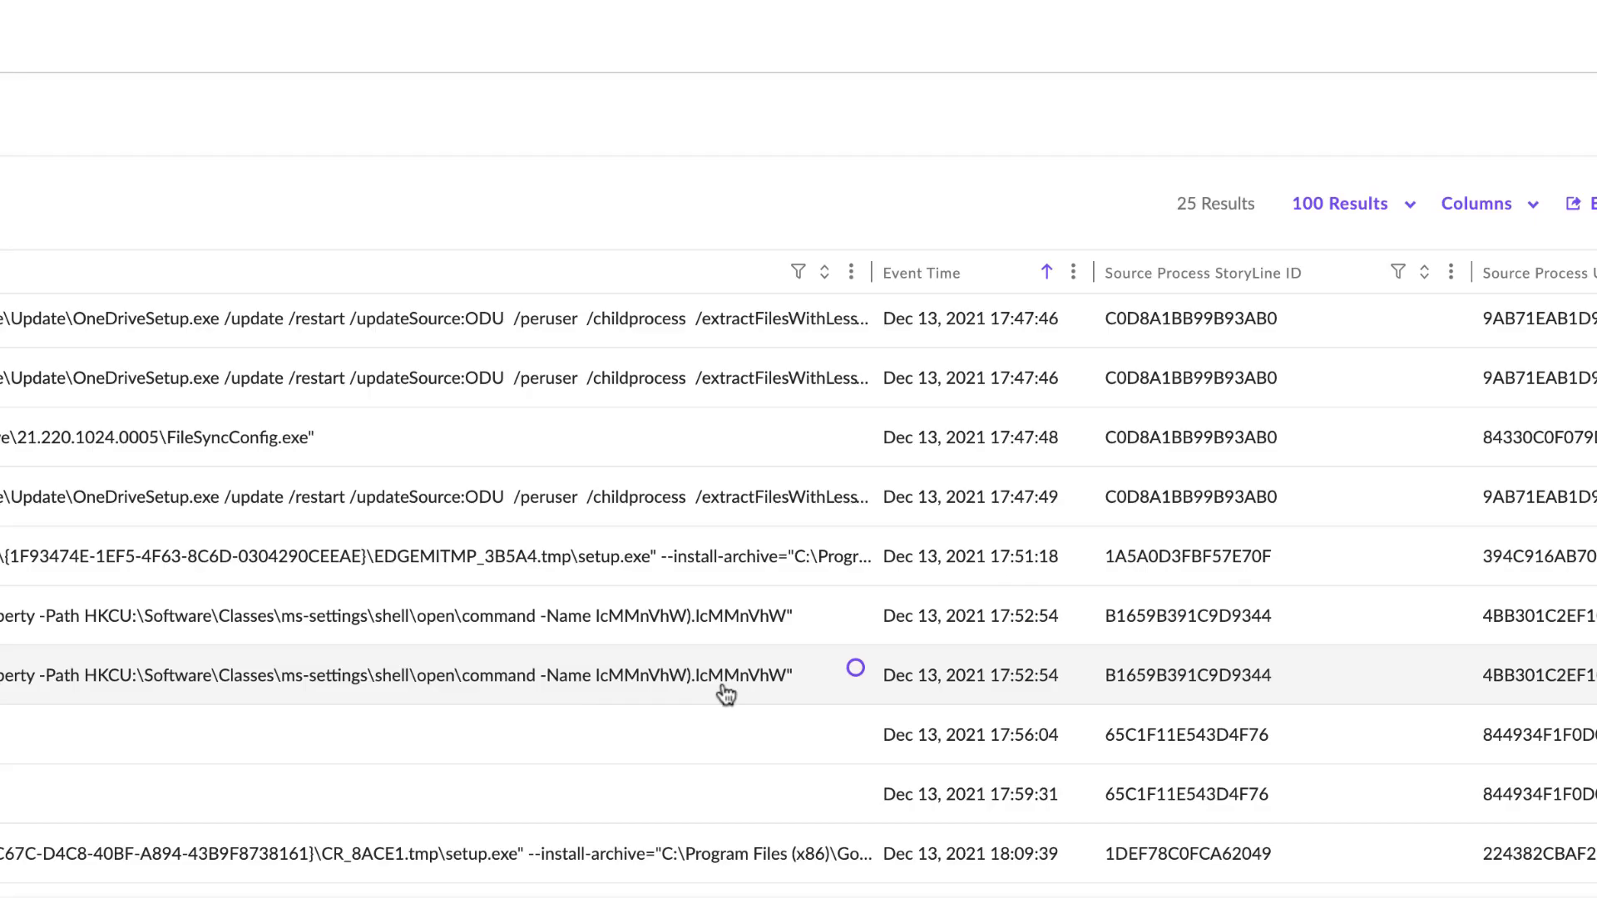
scroll(352, 670, left, 3)
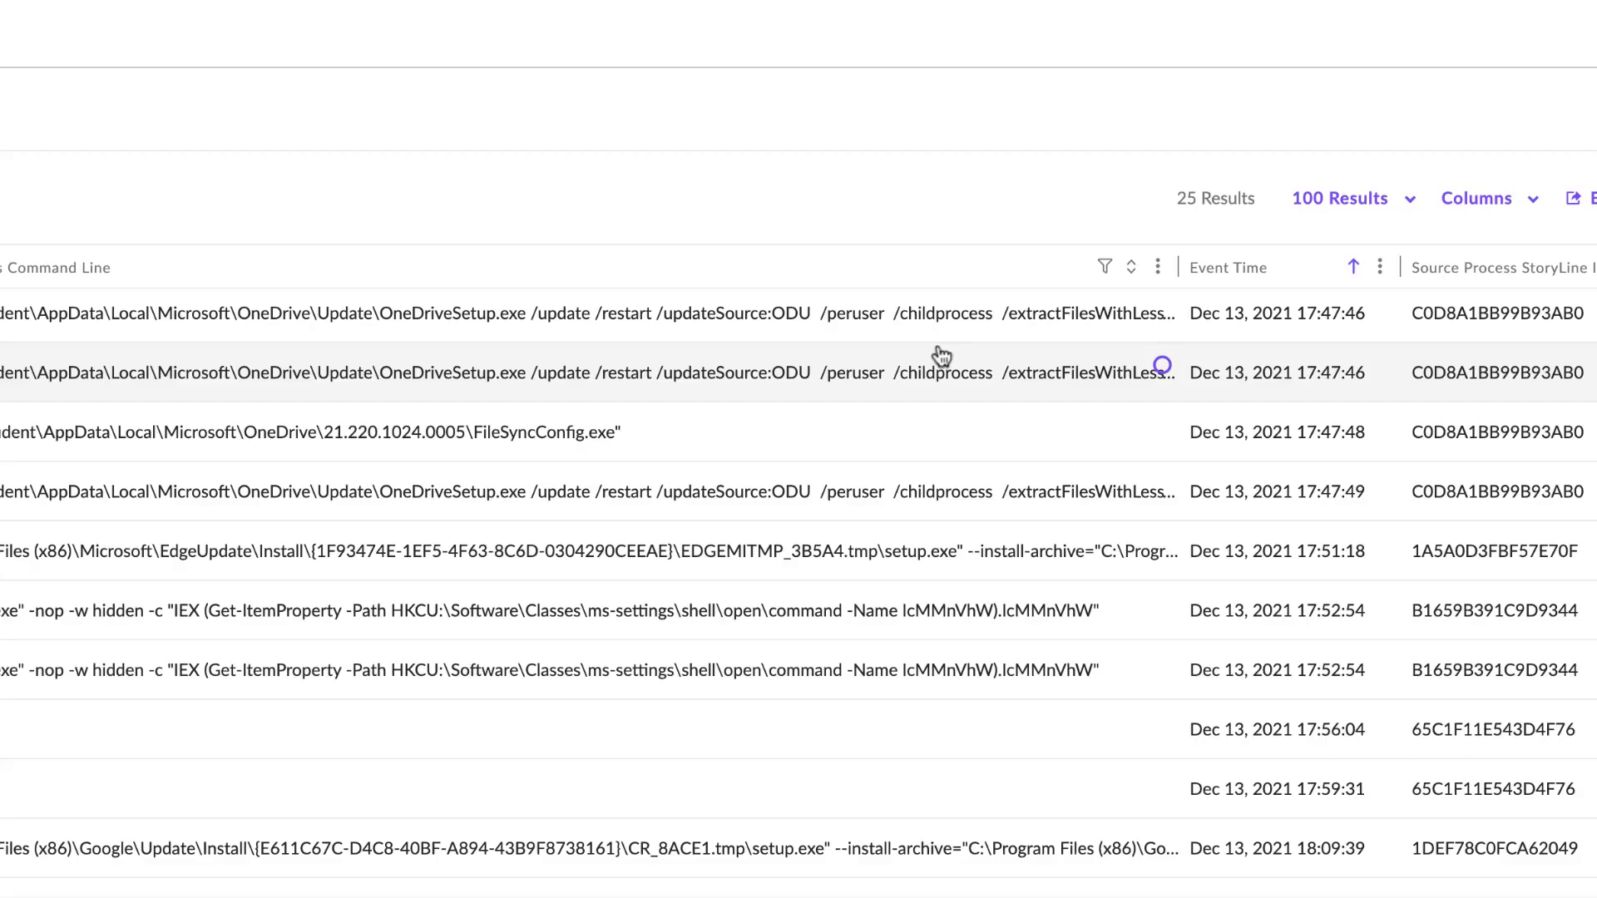
scroll(948, 398, right, 10)
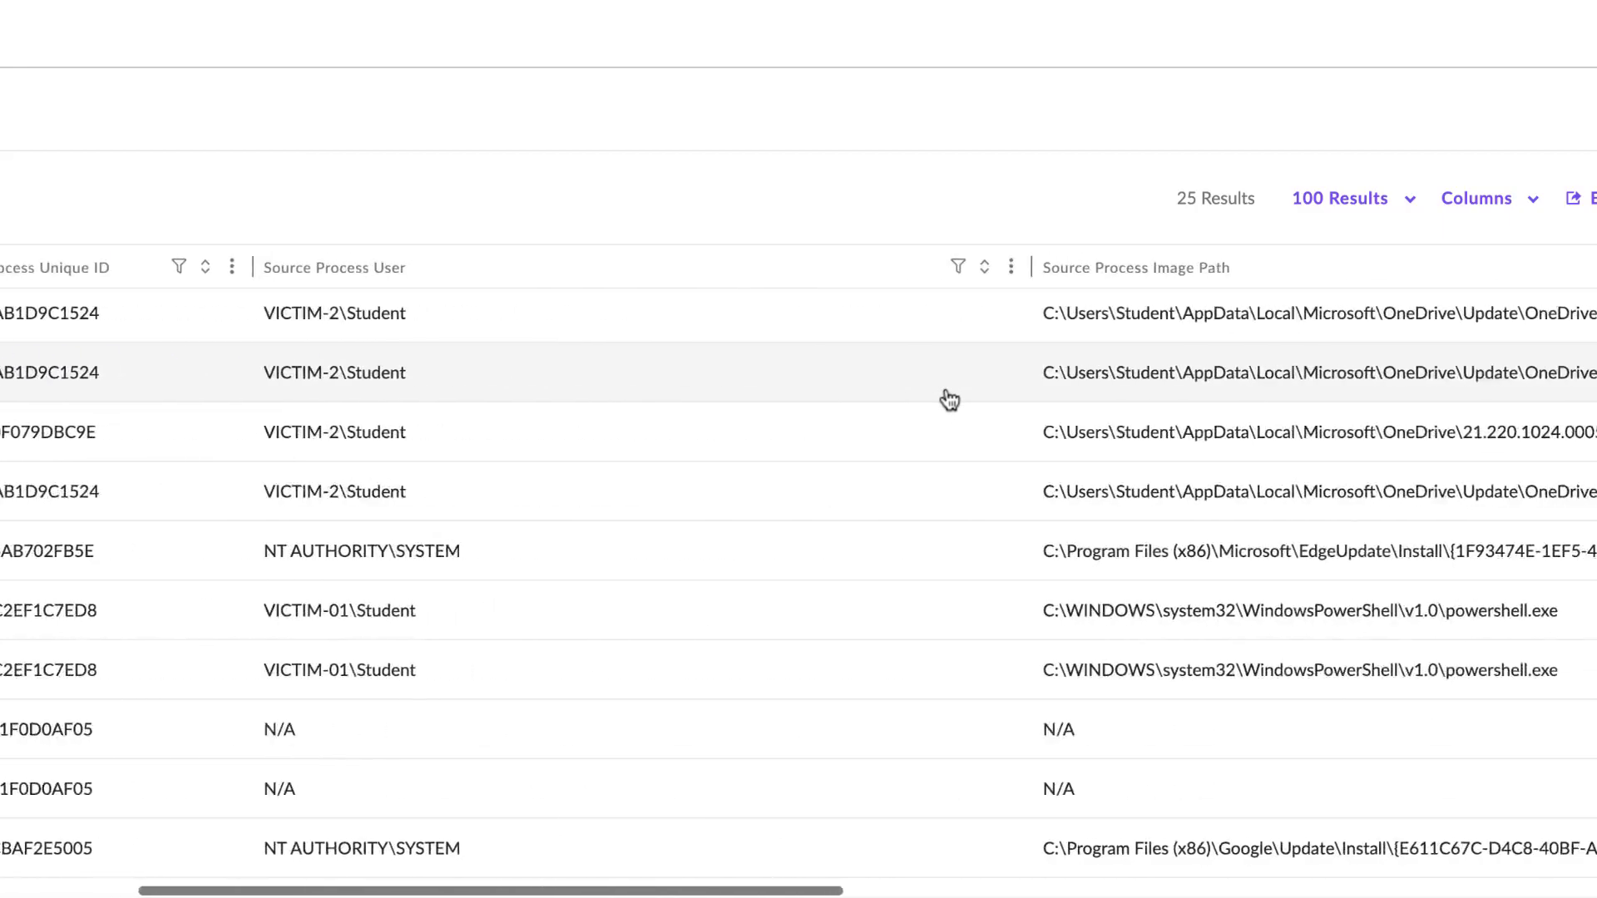
scroll(948, 399, right, 15)
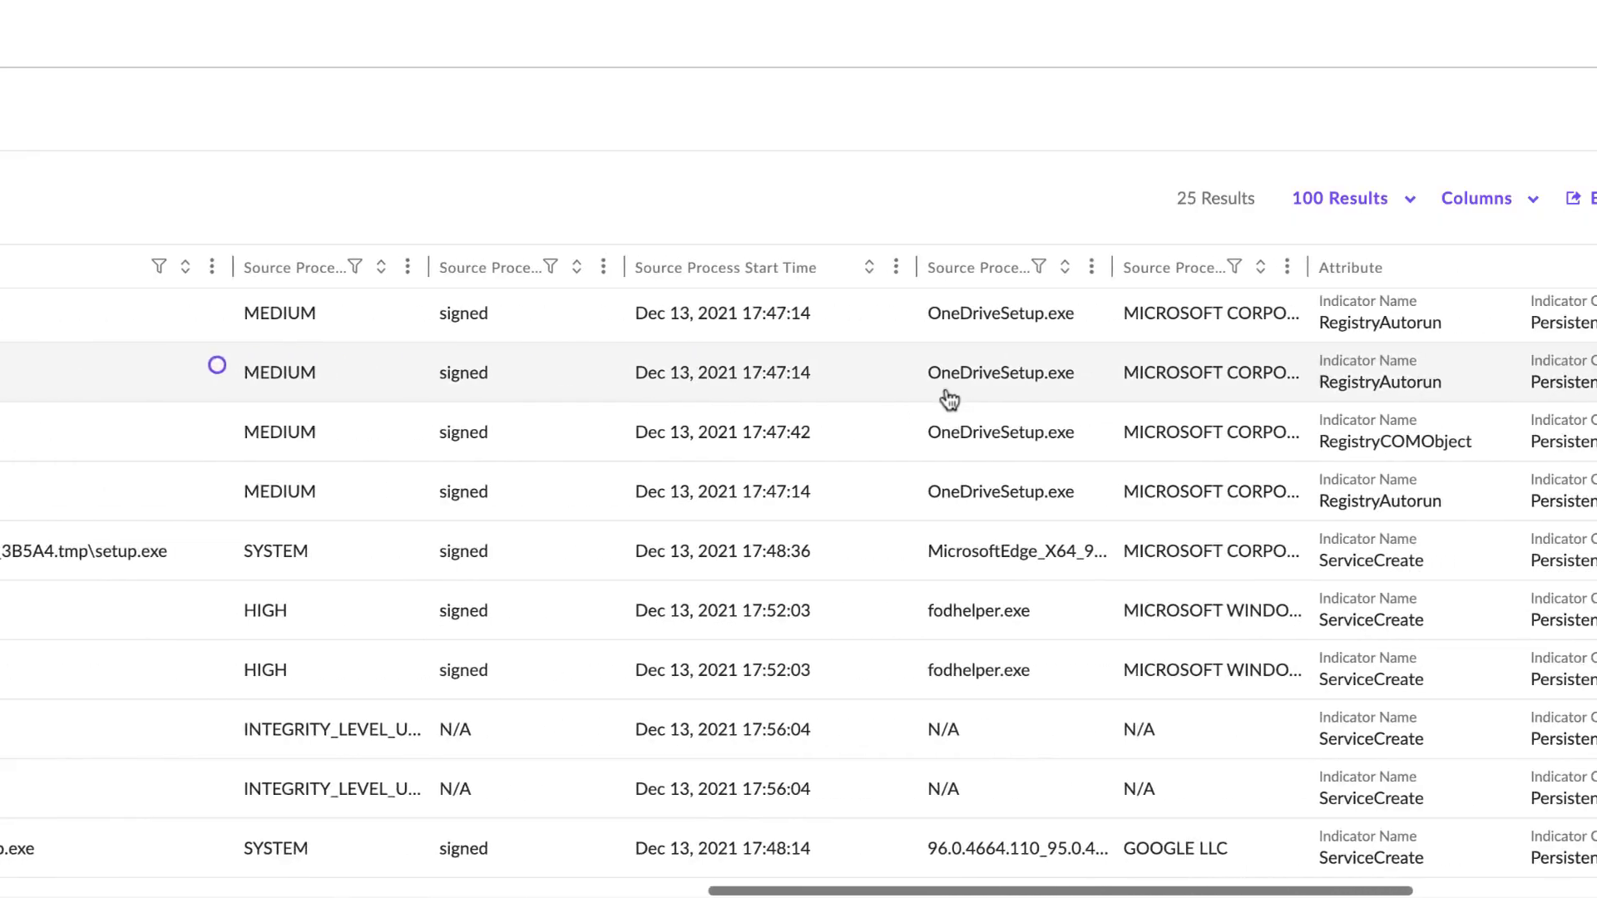
scroll(948, 398, right, 12)
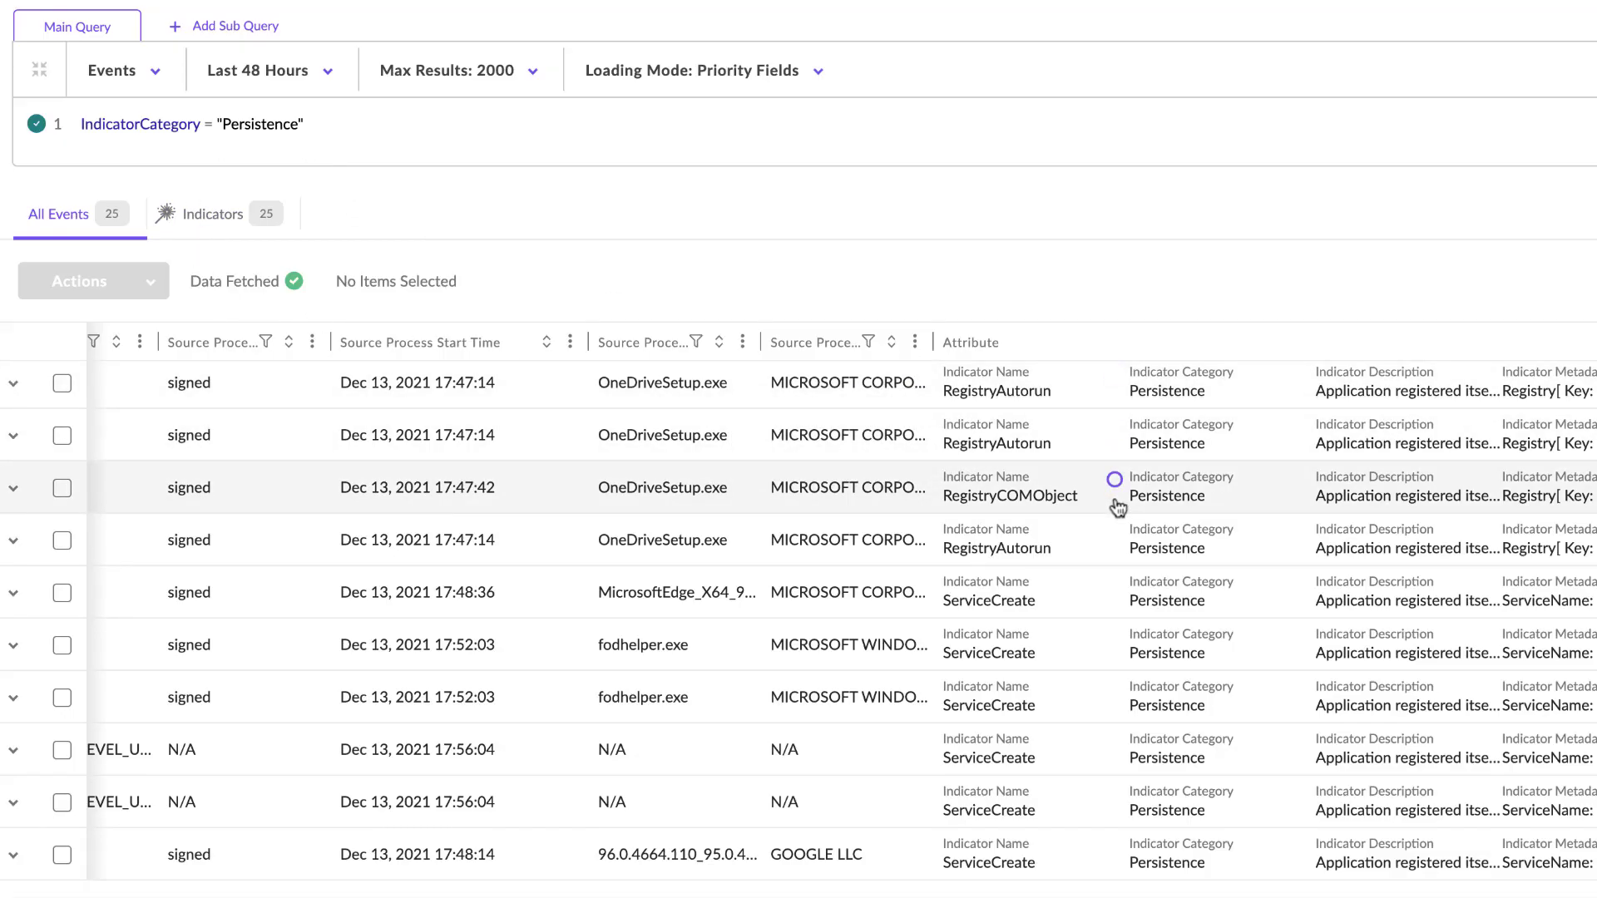
- Show the results by Indicators and review the indicator names and descriptions with their MITRE technique references
click(210, 217)
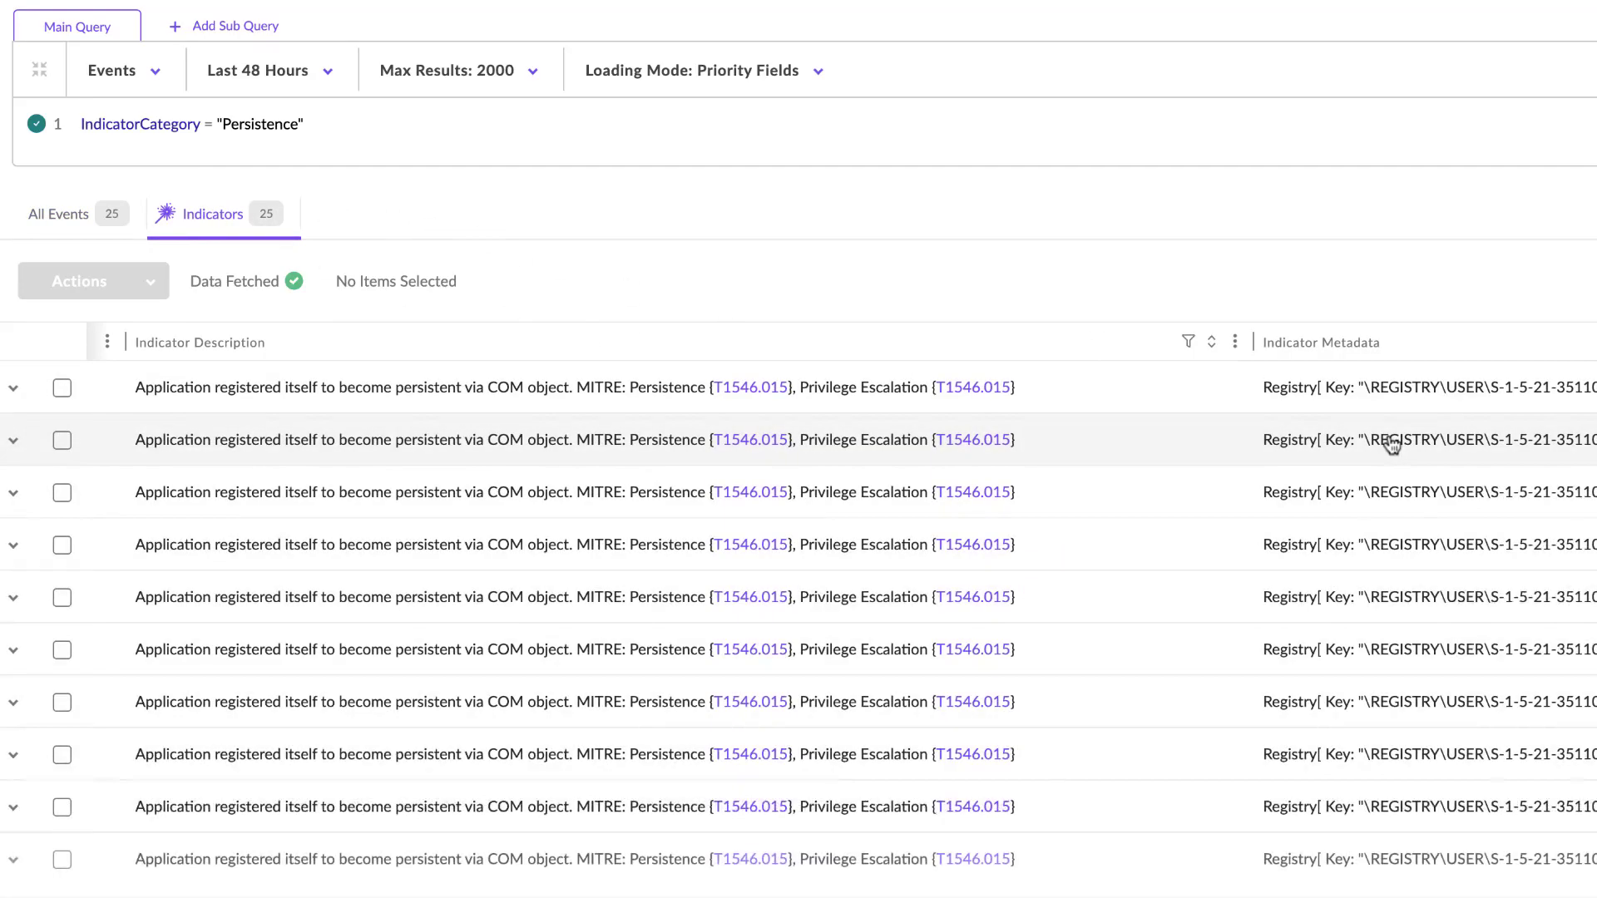
scroll(978, 449, left, 5)
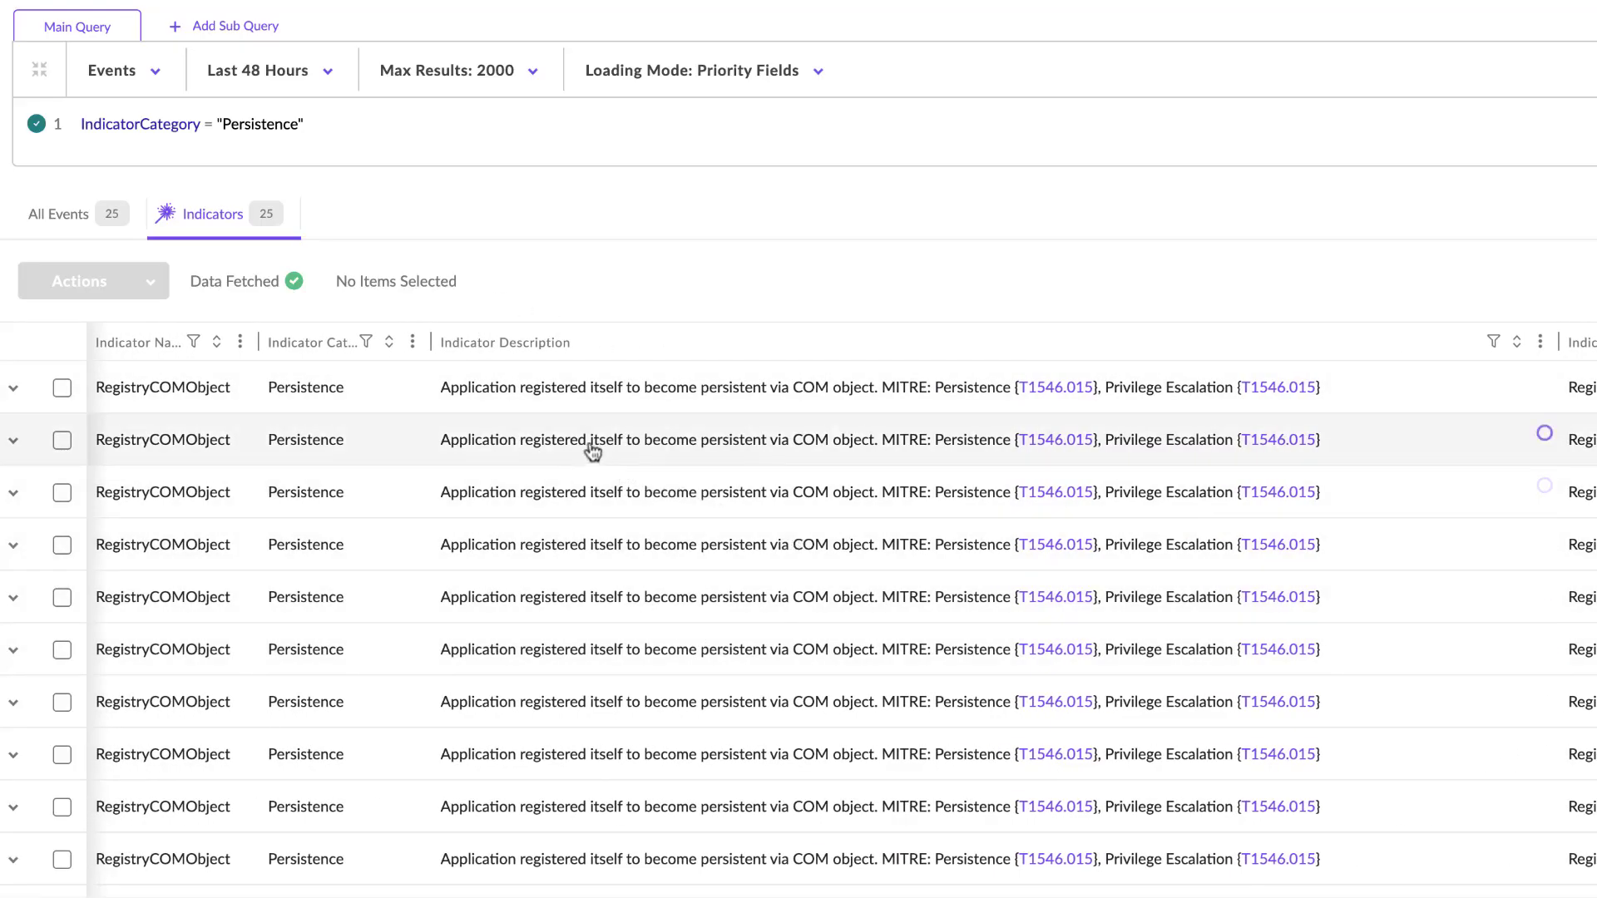
scroll(578, 438, left, 3)
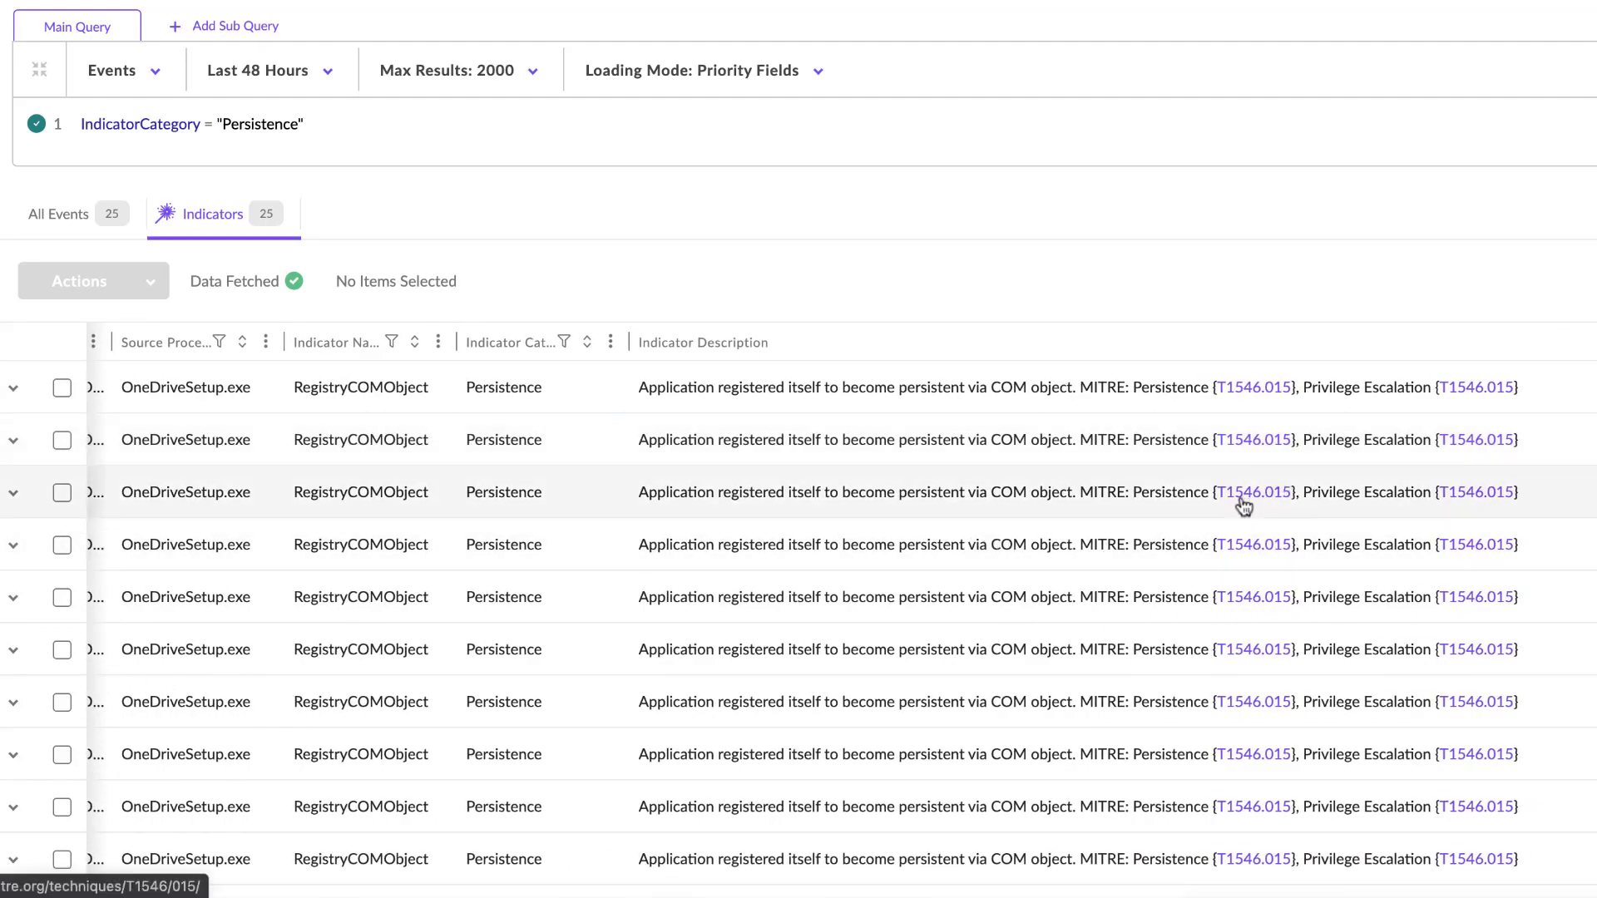
scroll(1243, 505, down, 1)
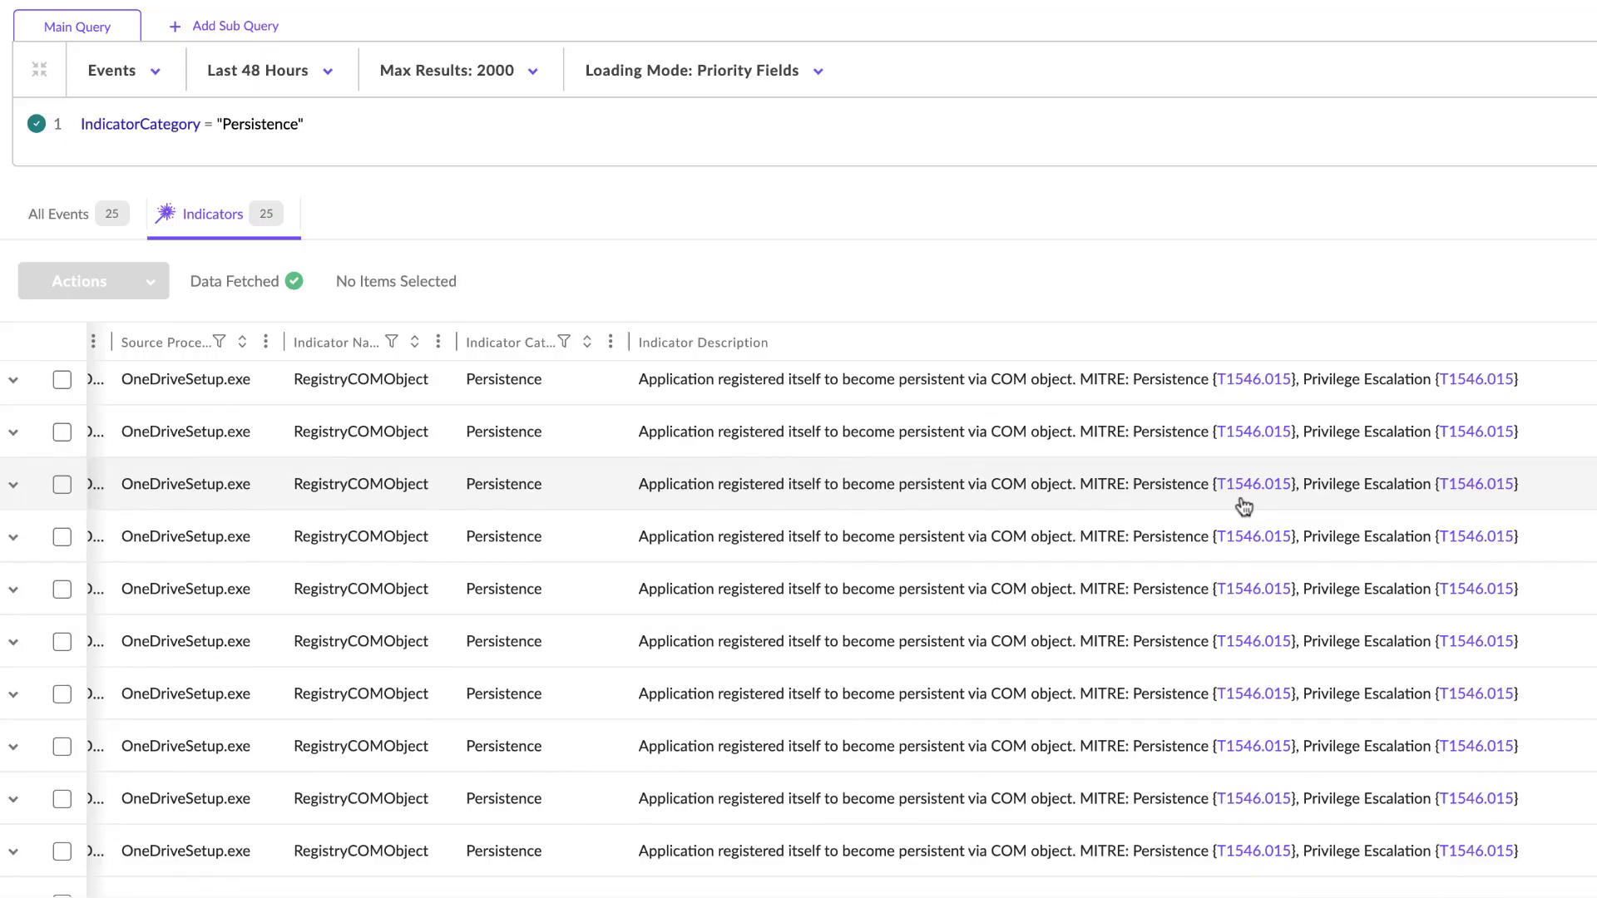
scroll(1243, 506, down, 3)
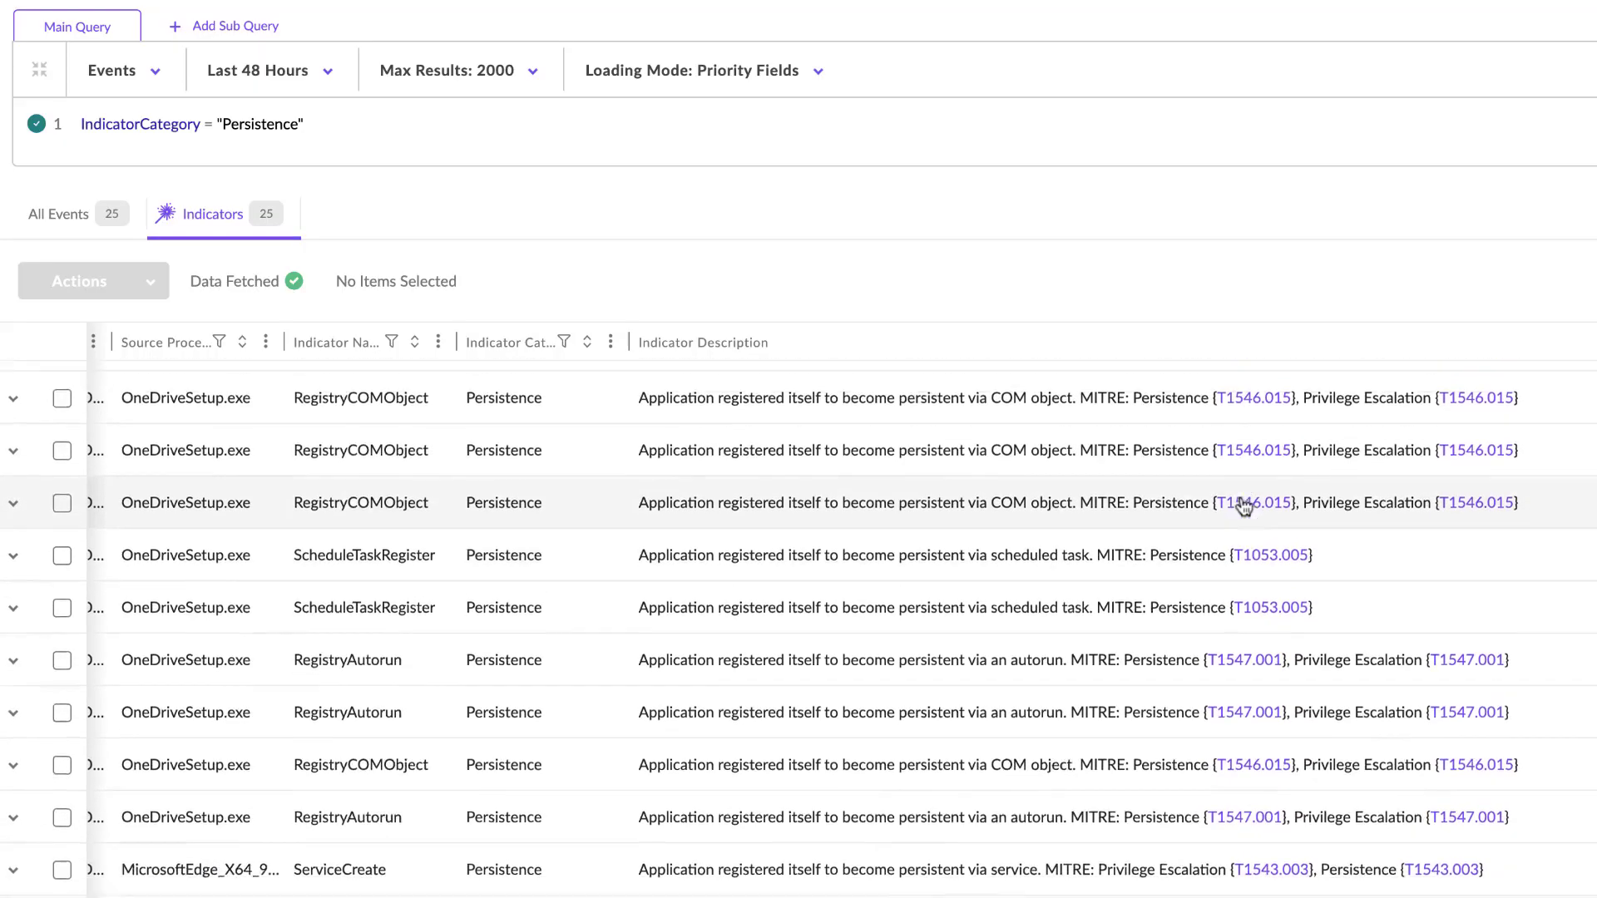
scroll(1243, 506, down, 3)
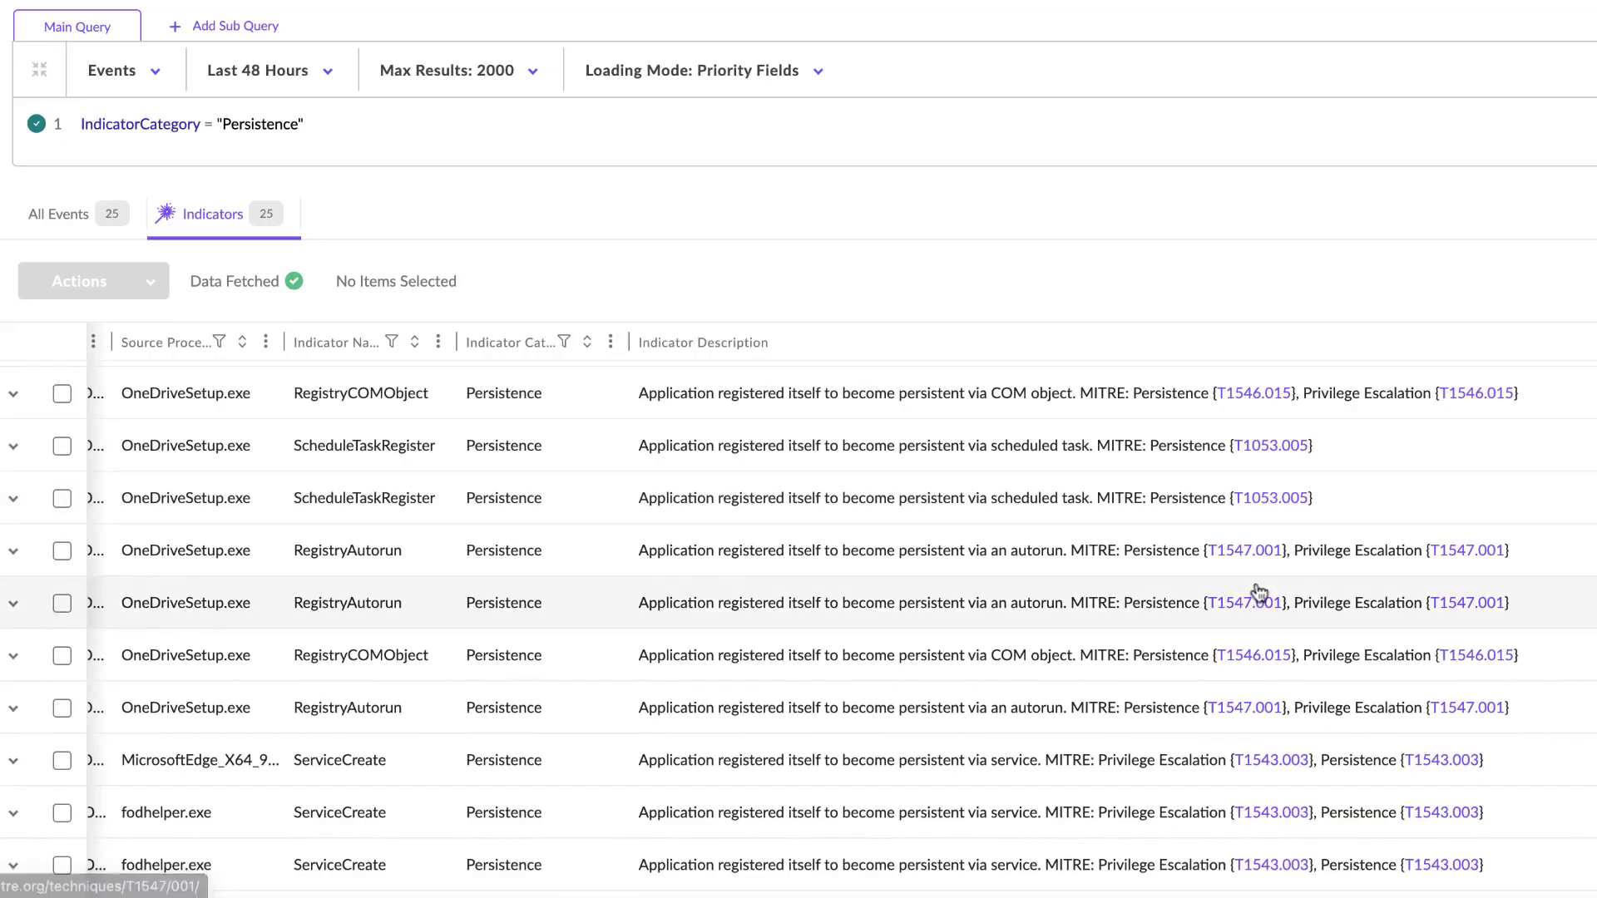
scroll(1258, 592, down, 3)
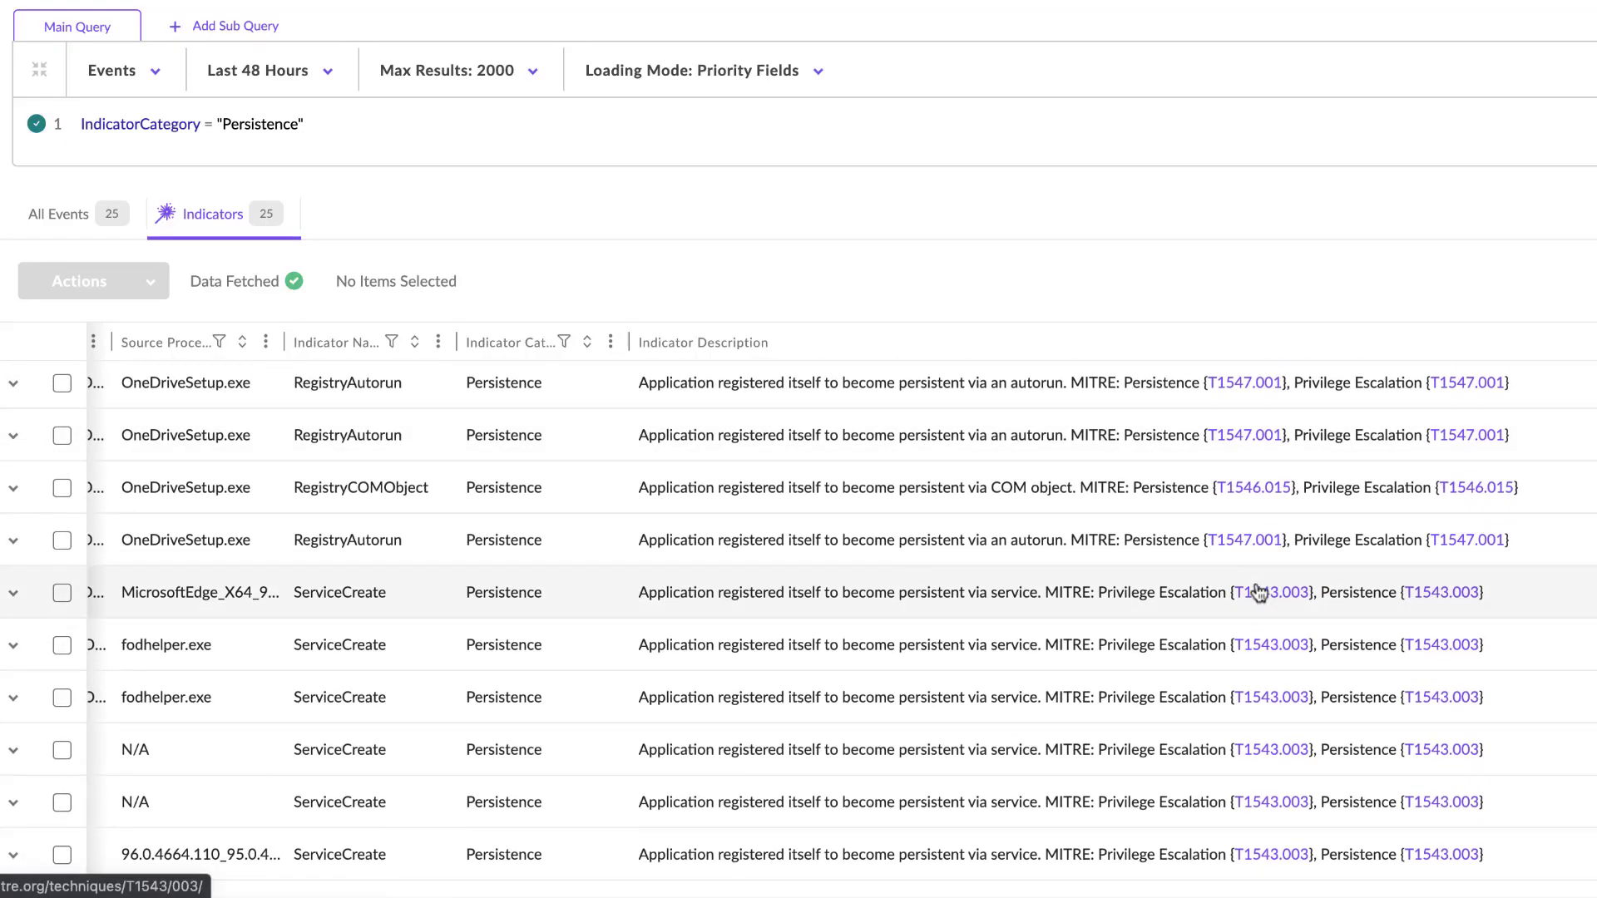
- Examine the Indicator Metadata for service names, scheduled tasks and registry keys, and check the related source process details
scroll(1259, 592, right, 6)
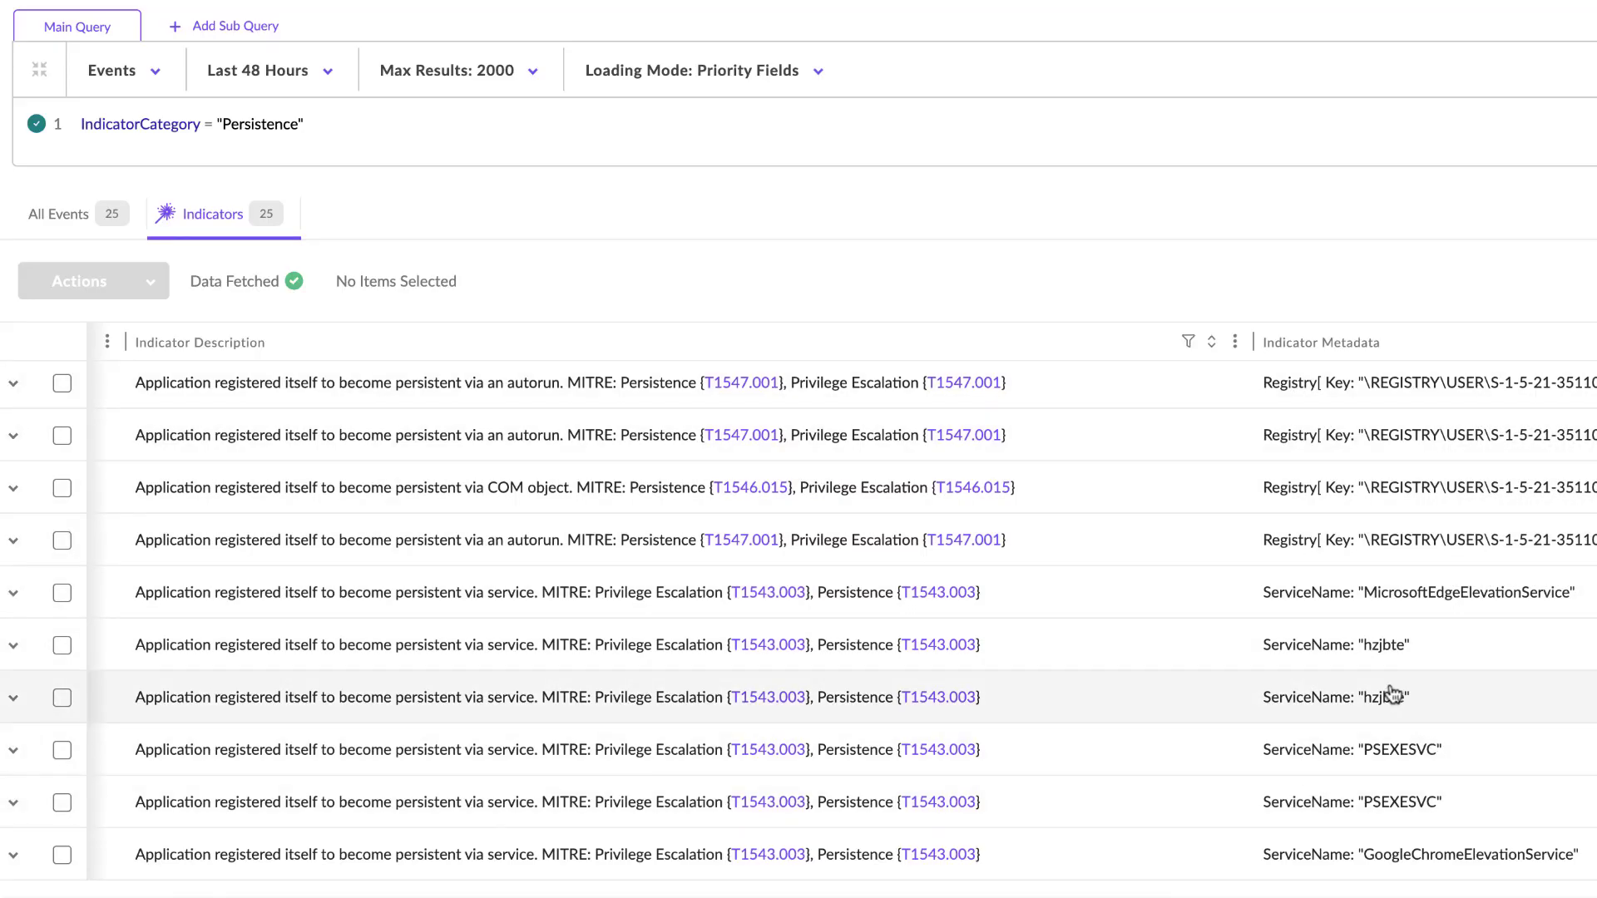
scroll(1376, 669, left, 1)
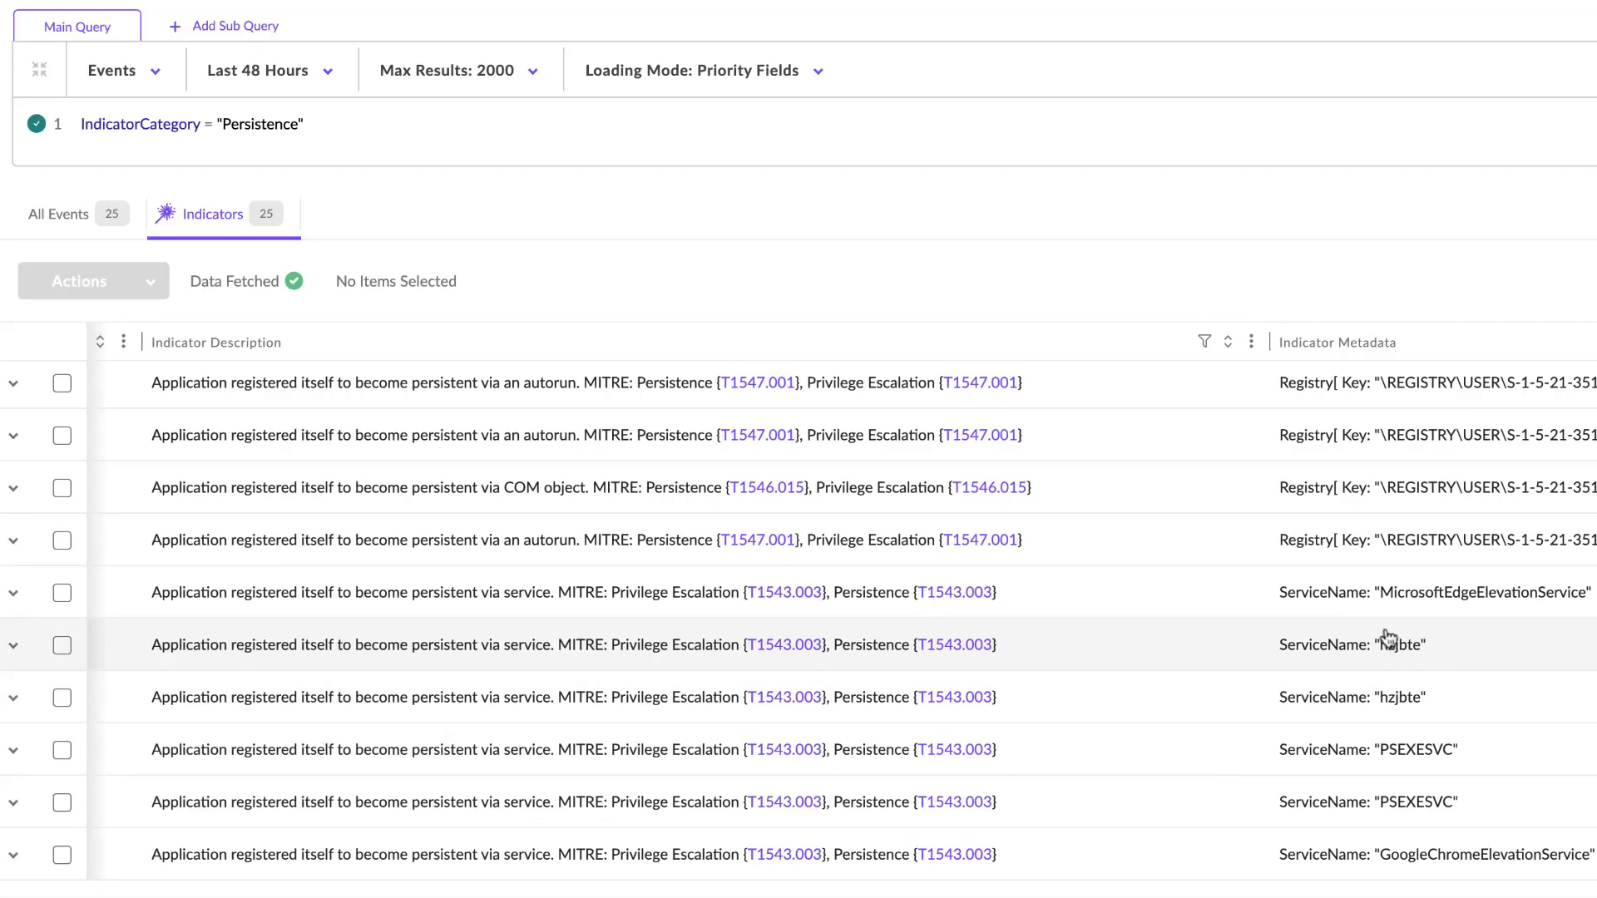
scroll(1431, 707, left, 1)
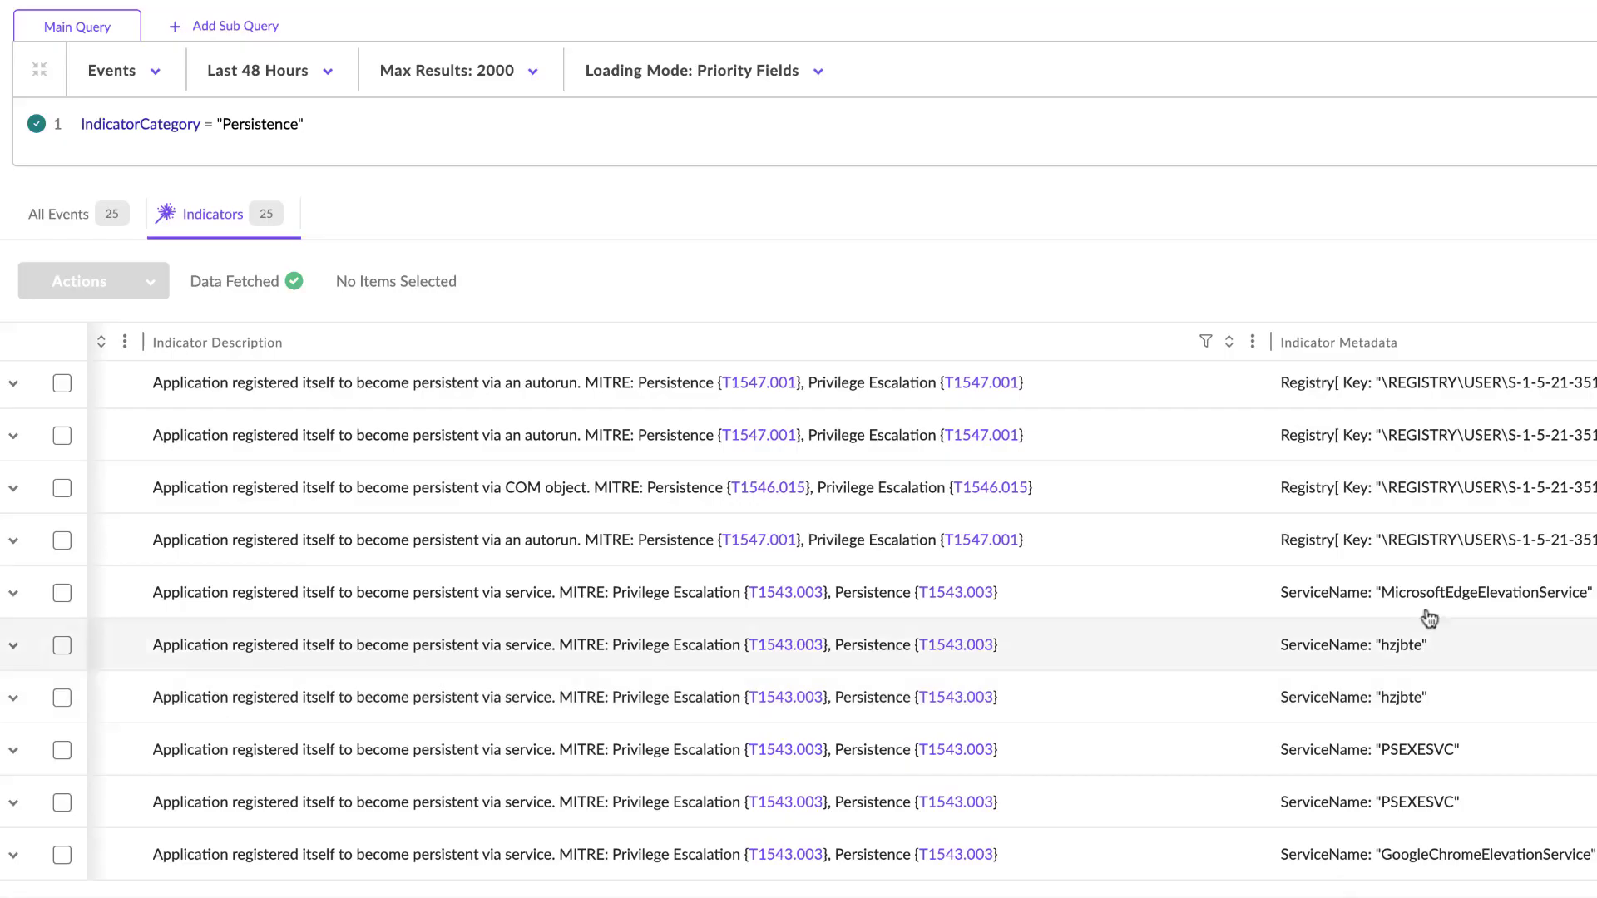
scroll(1372, 582, up, 5)
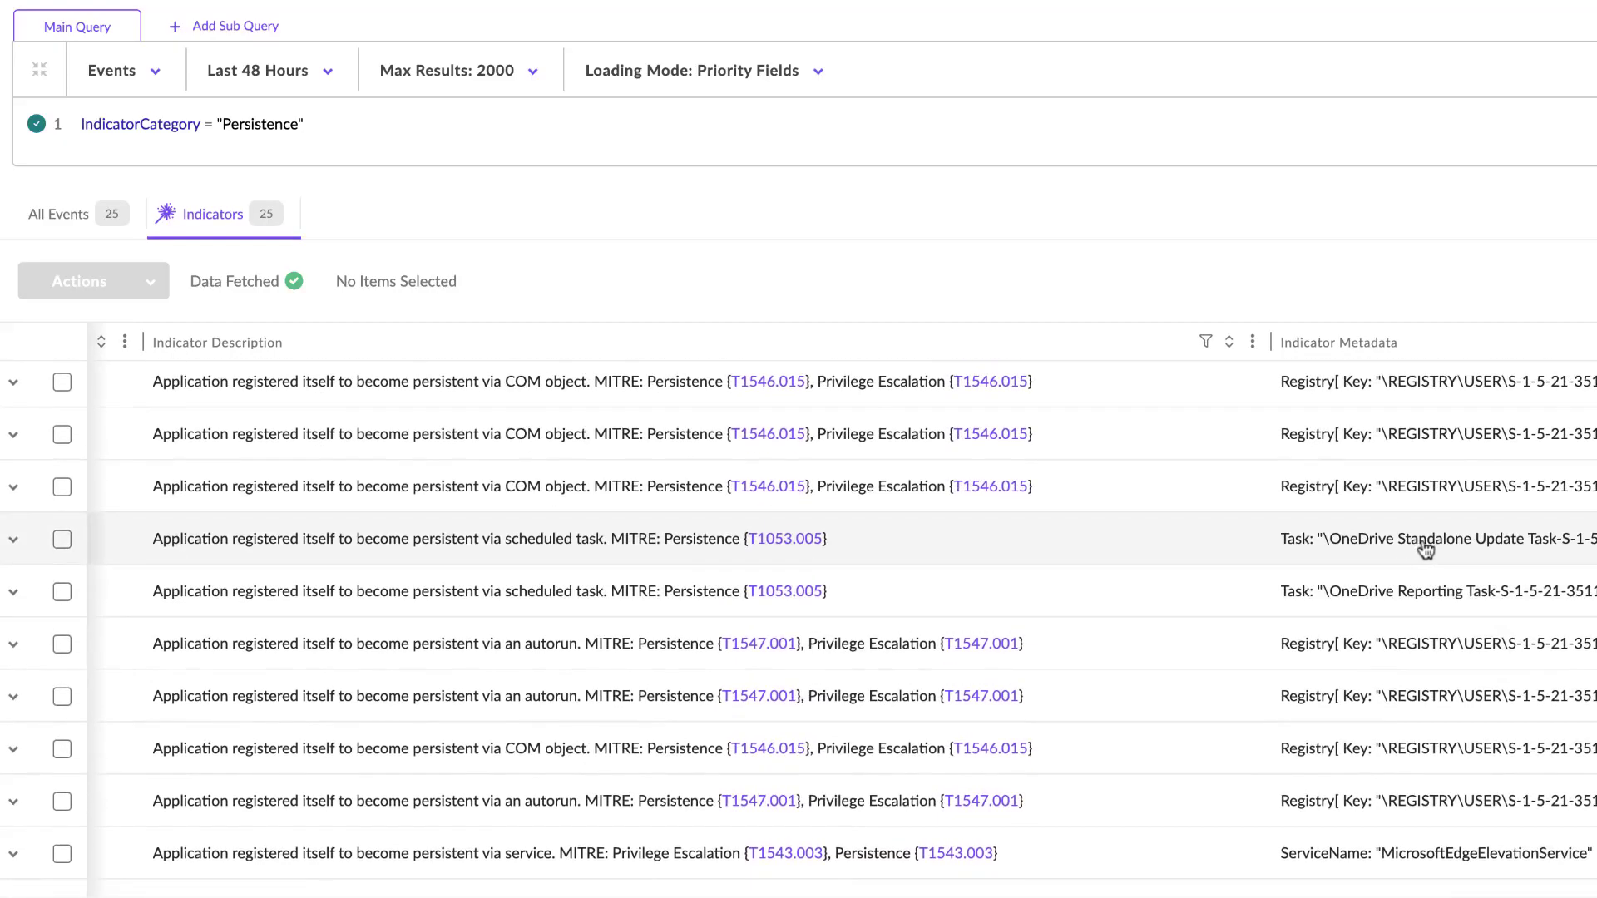
scroll(1425, 548, up, 5)
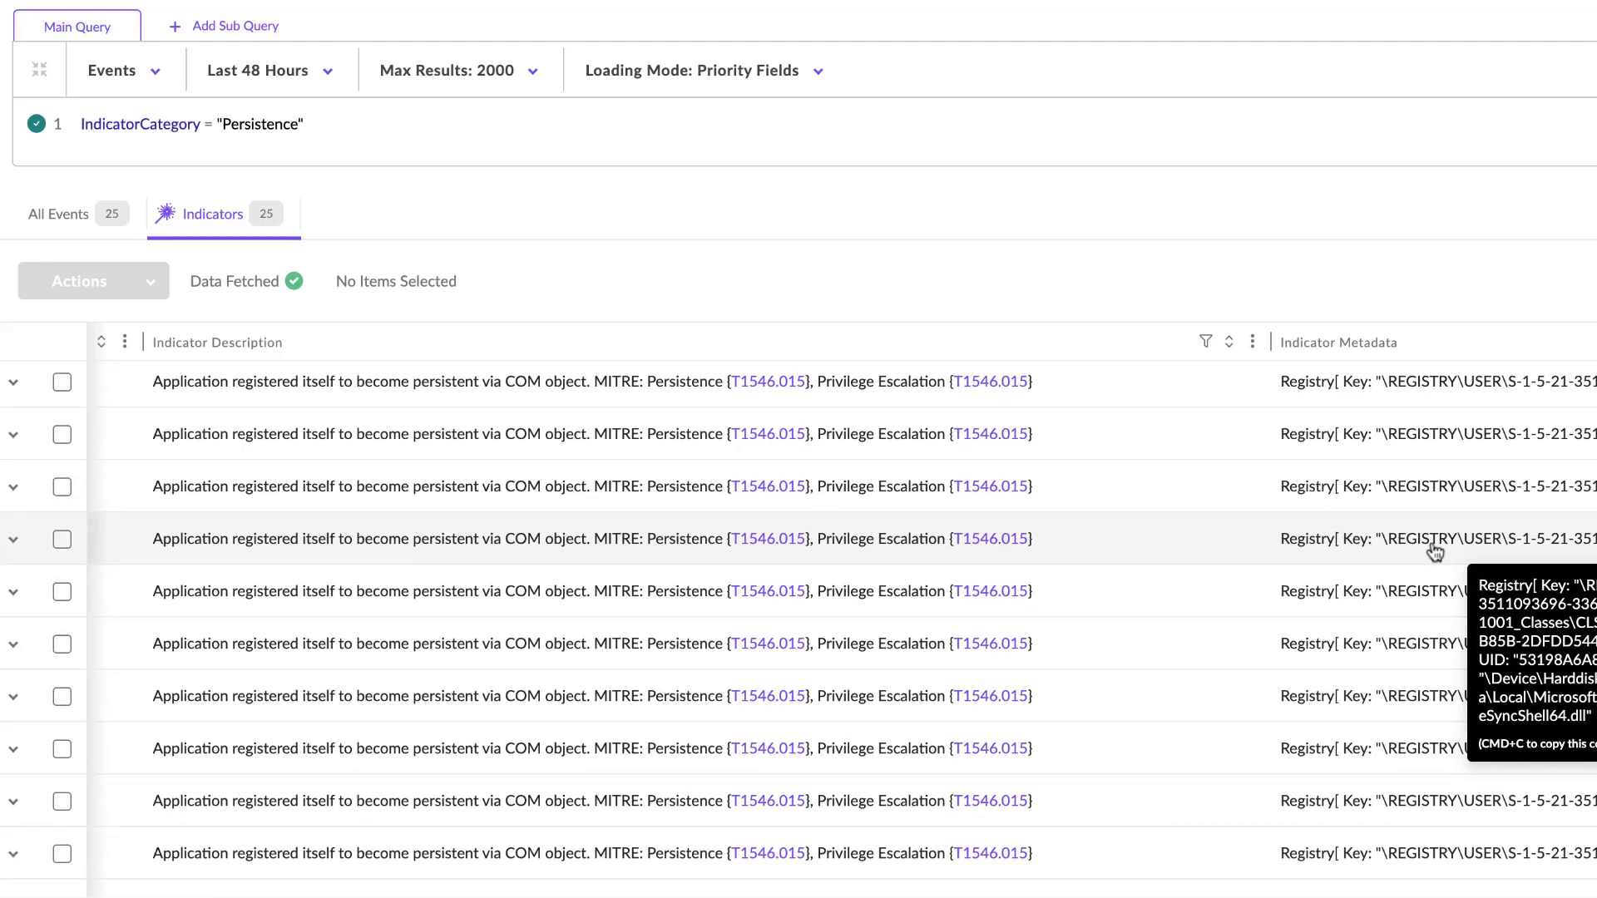
scroll(1434, 550, right, 1)
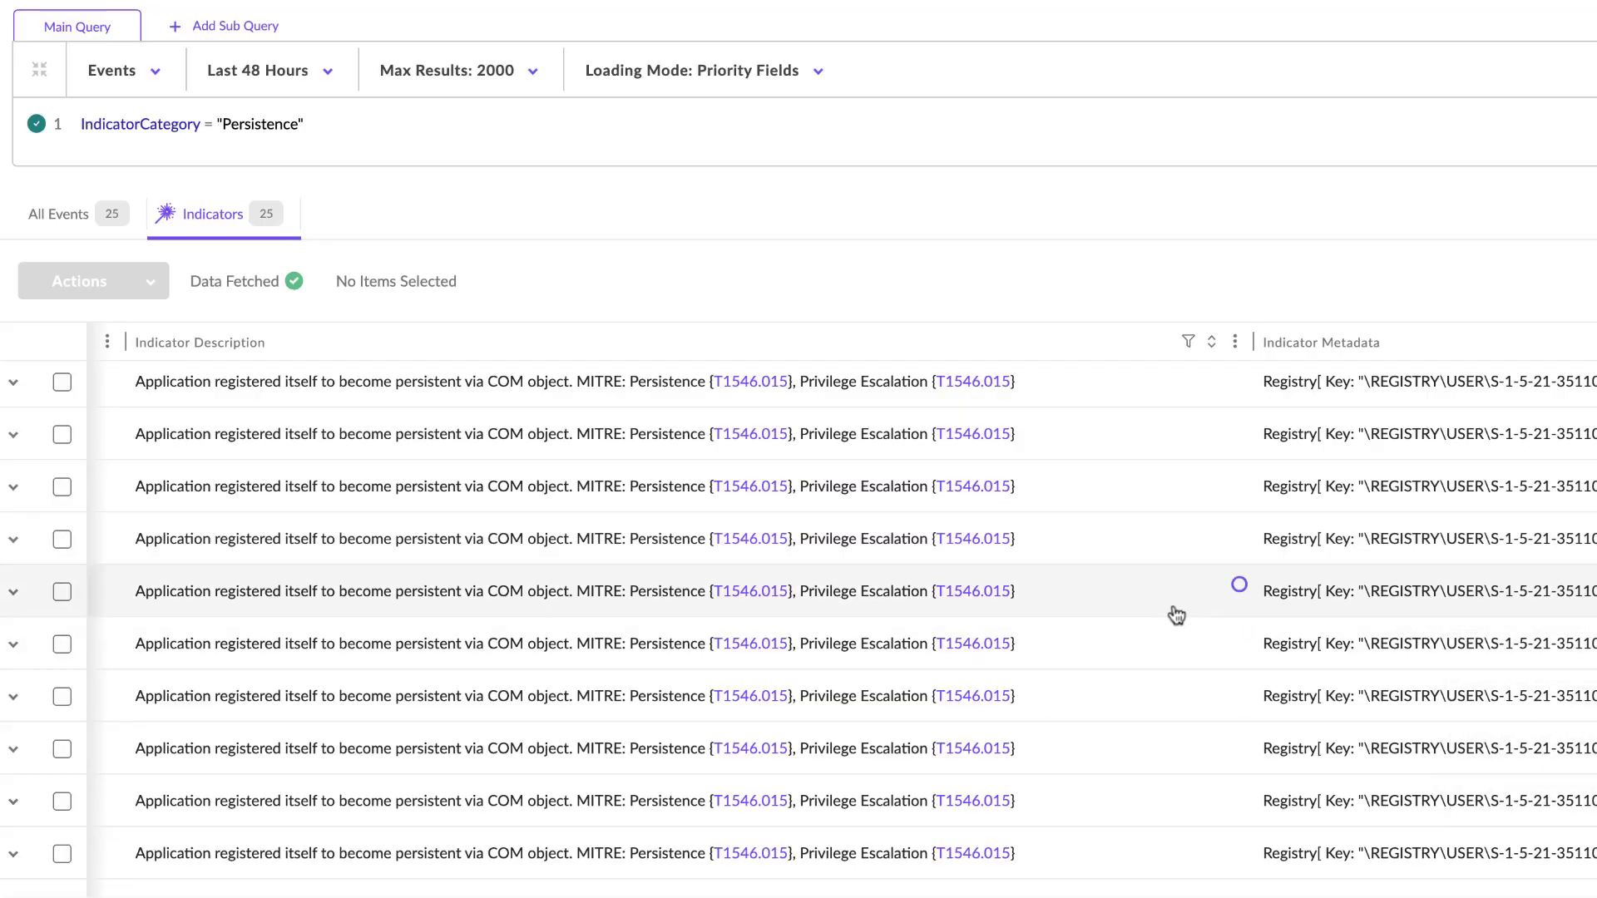
scroll(1197, 652, down, 5)
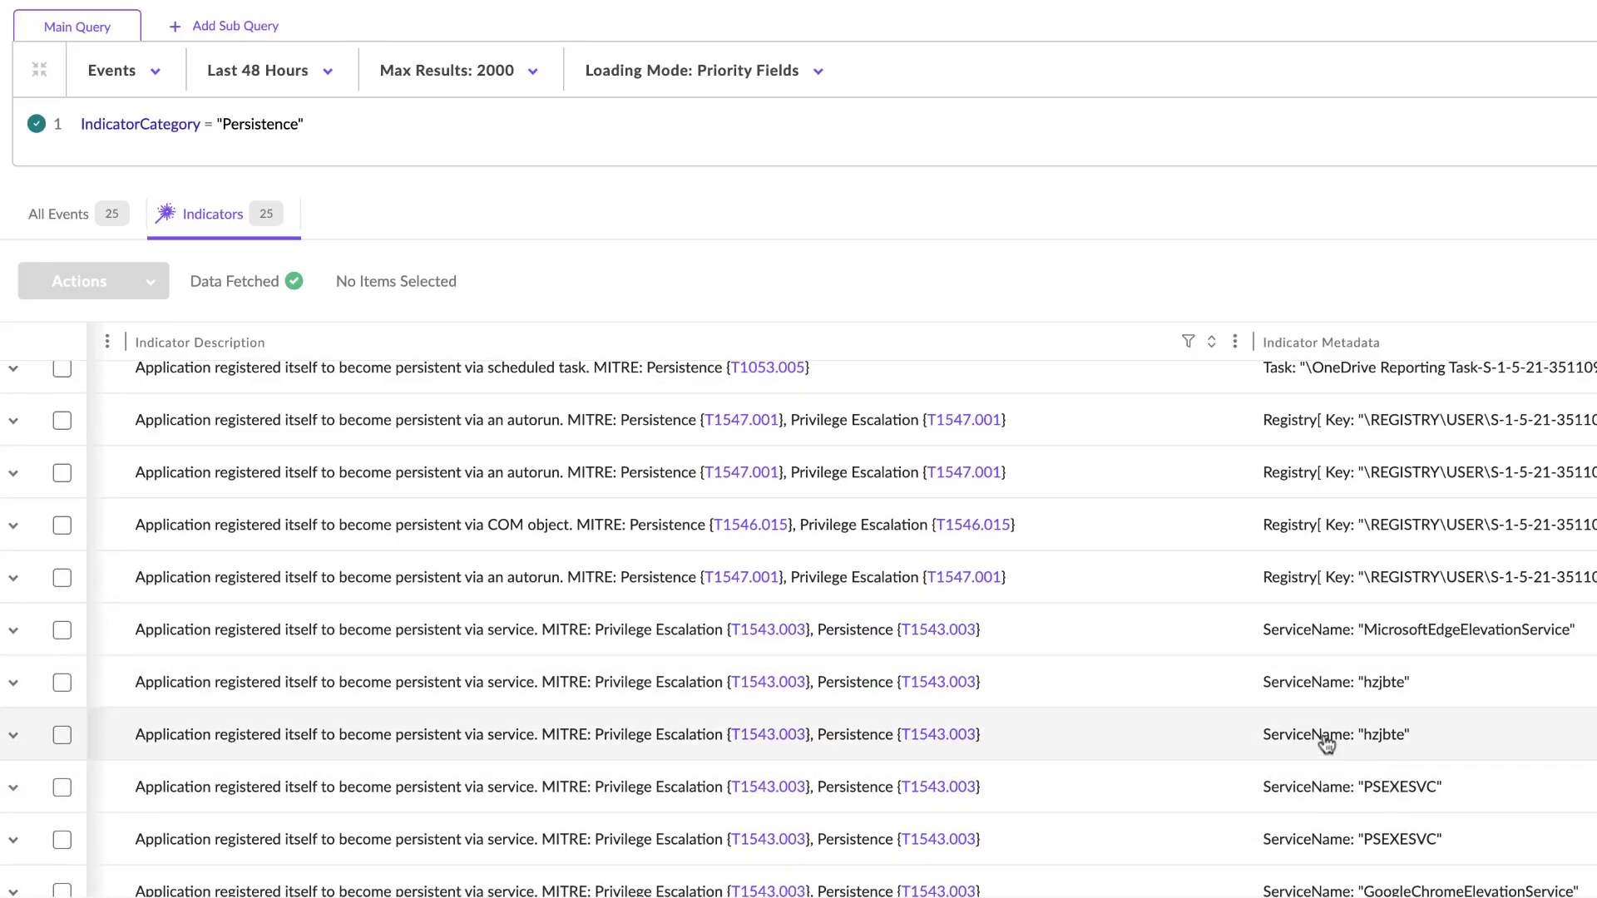
scroll(1226, 726, right, 10)
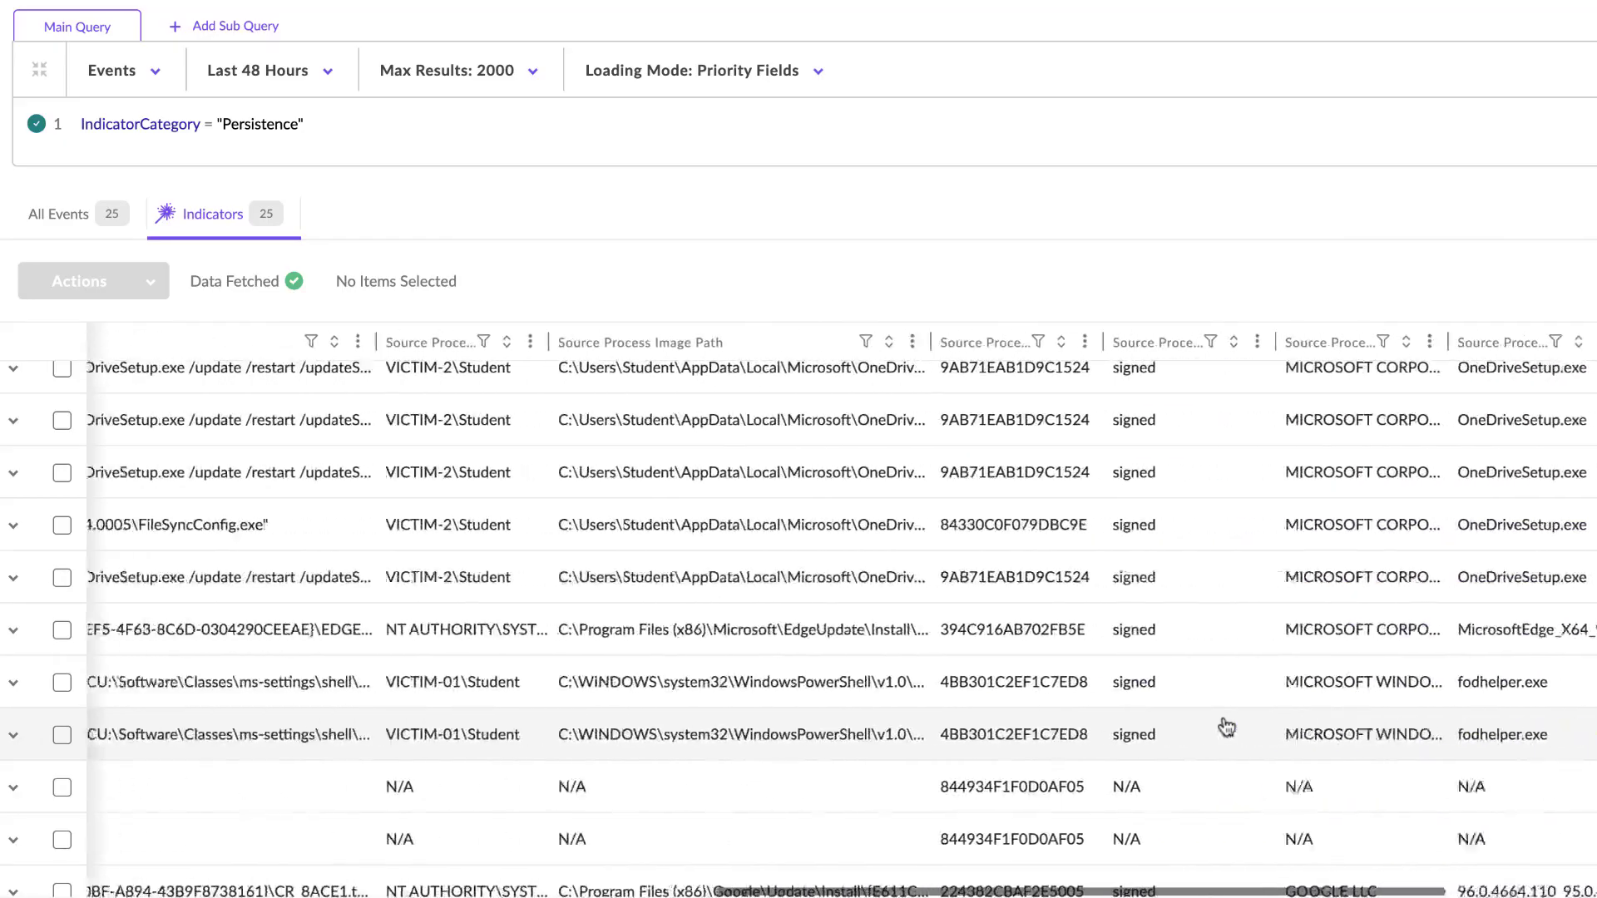
- Check the endpoint names, source process names and StoryLine IDs of the Persistence indicators
scroll(1227, 726, left, 10)
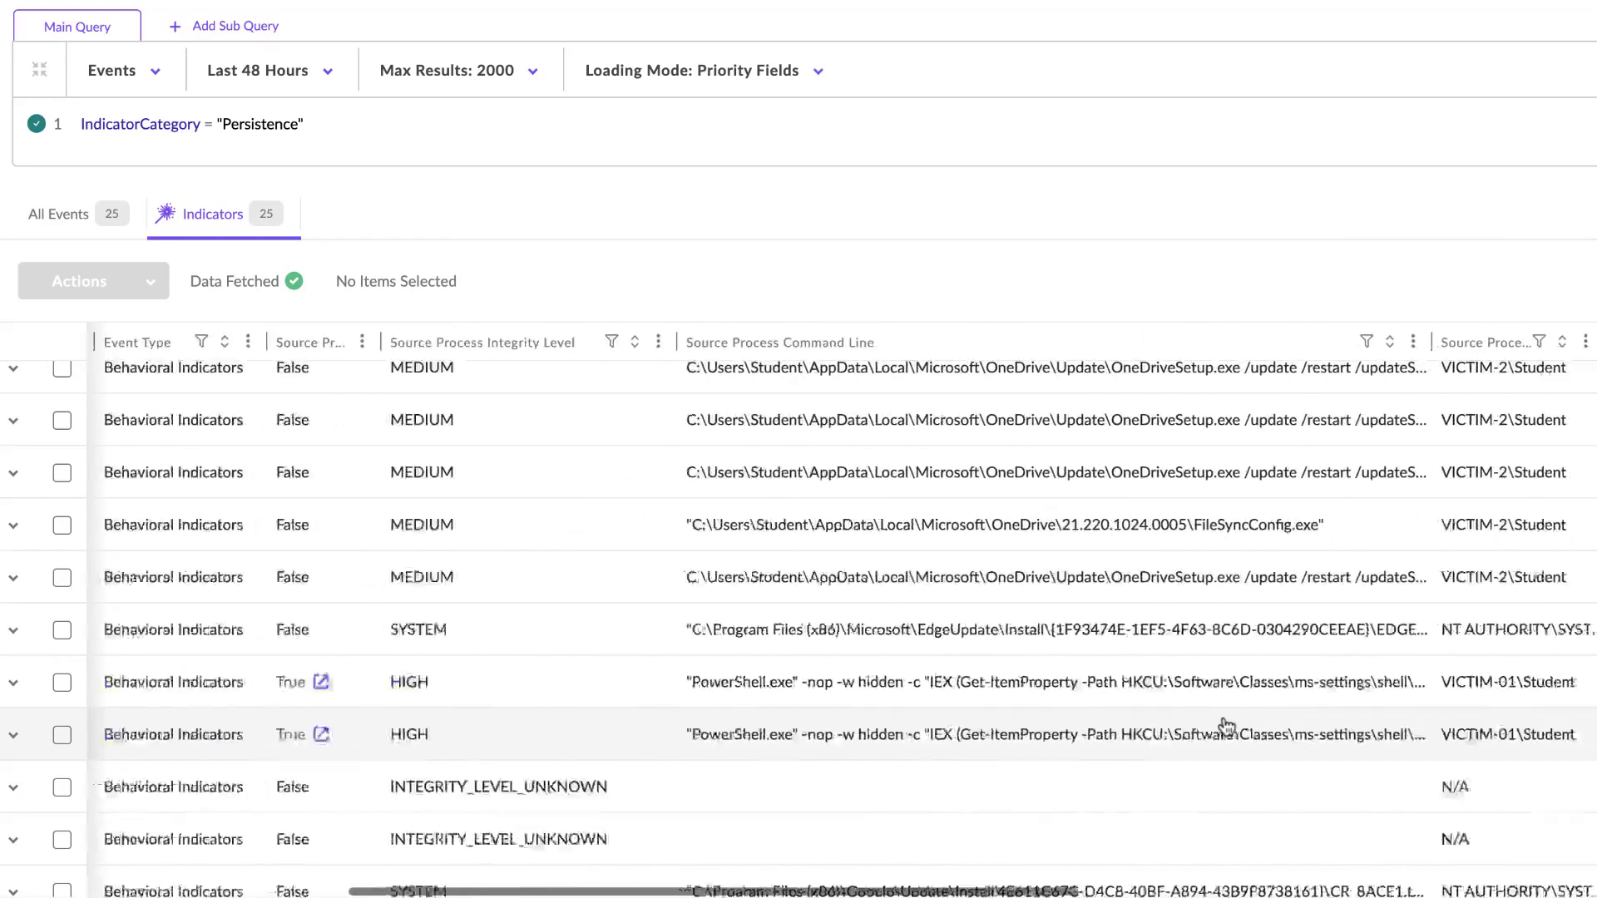
scroll(1226, 725, left, 5)
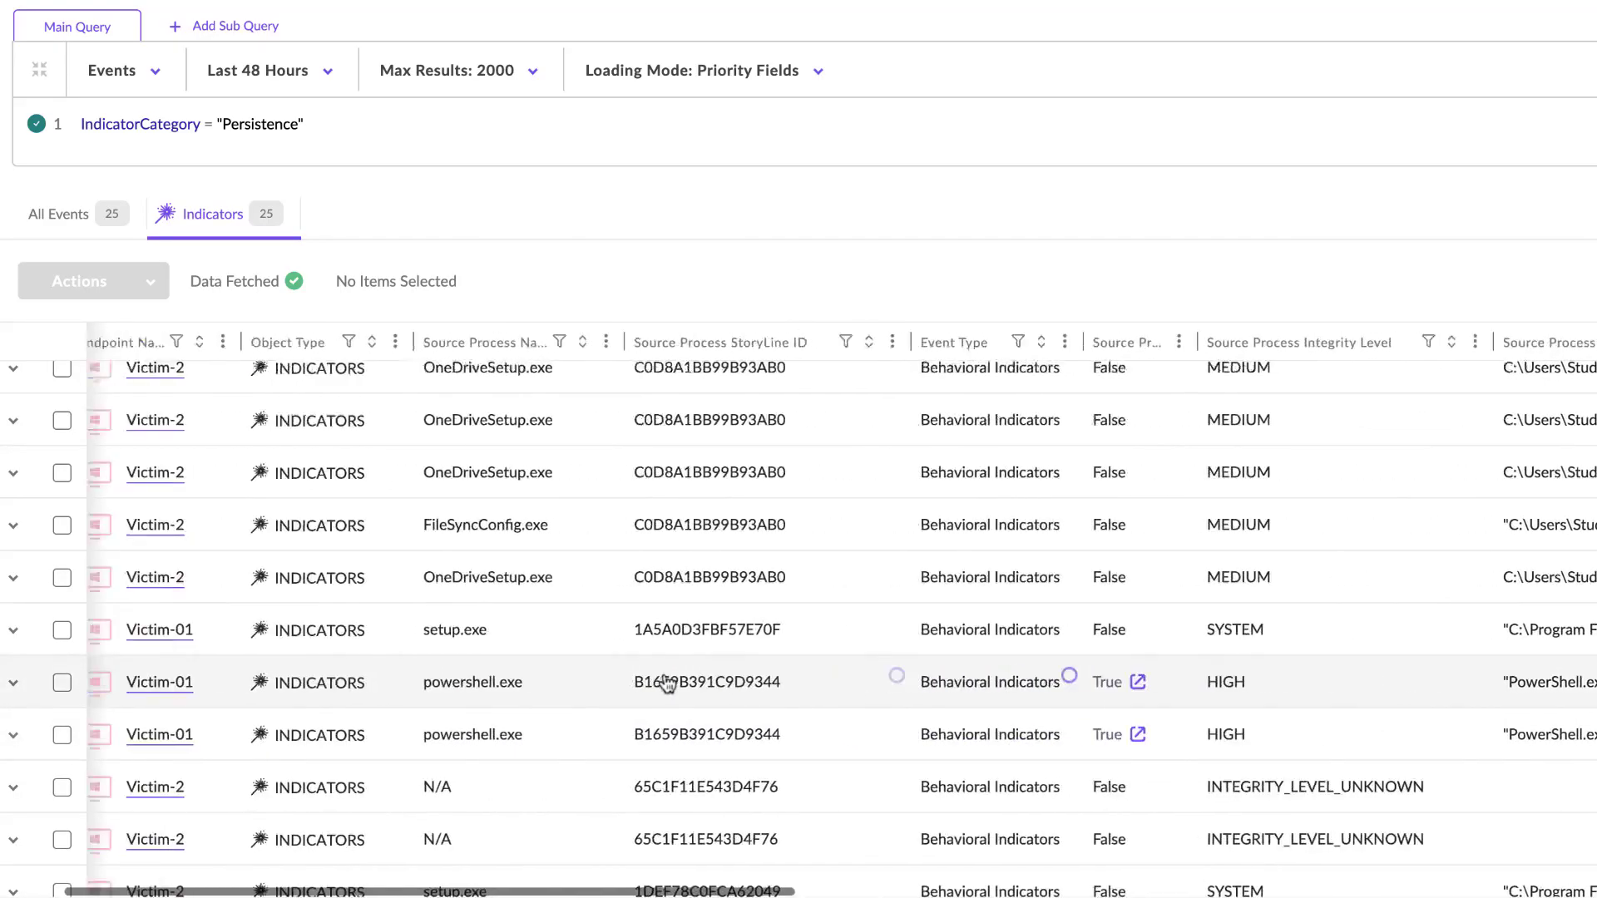
scroll(665, 682, left, 3)
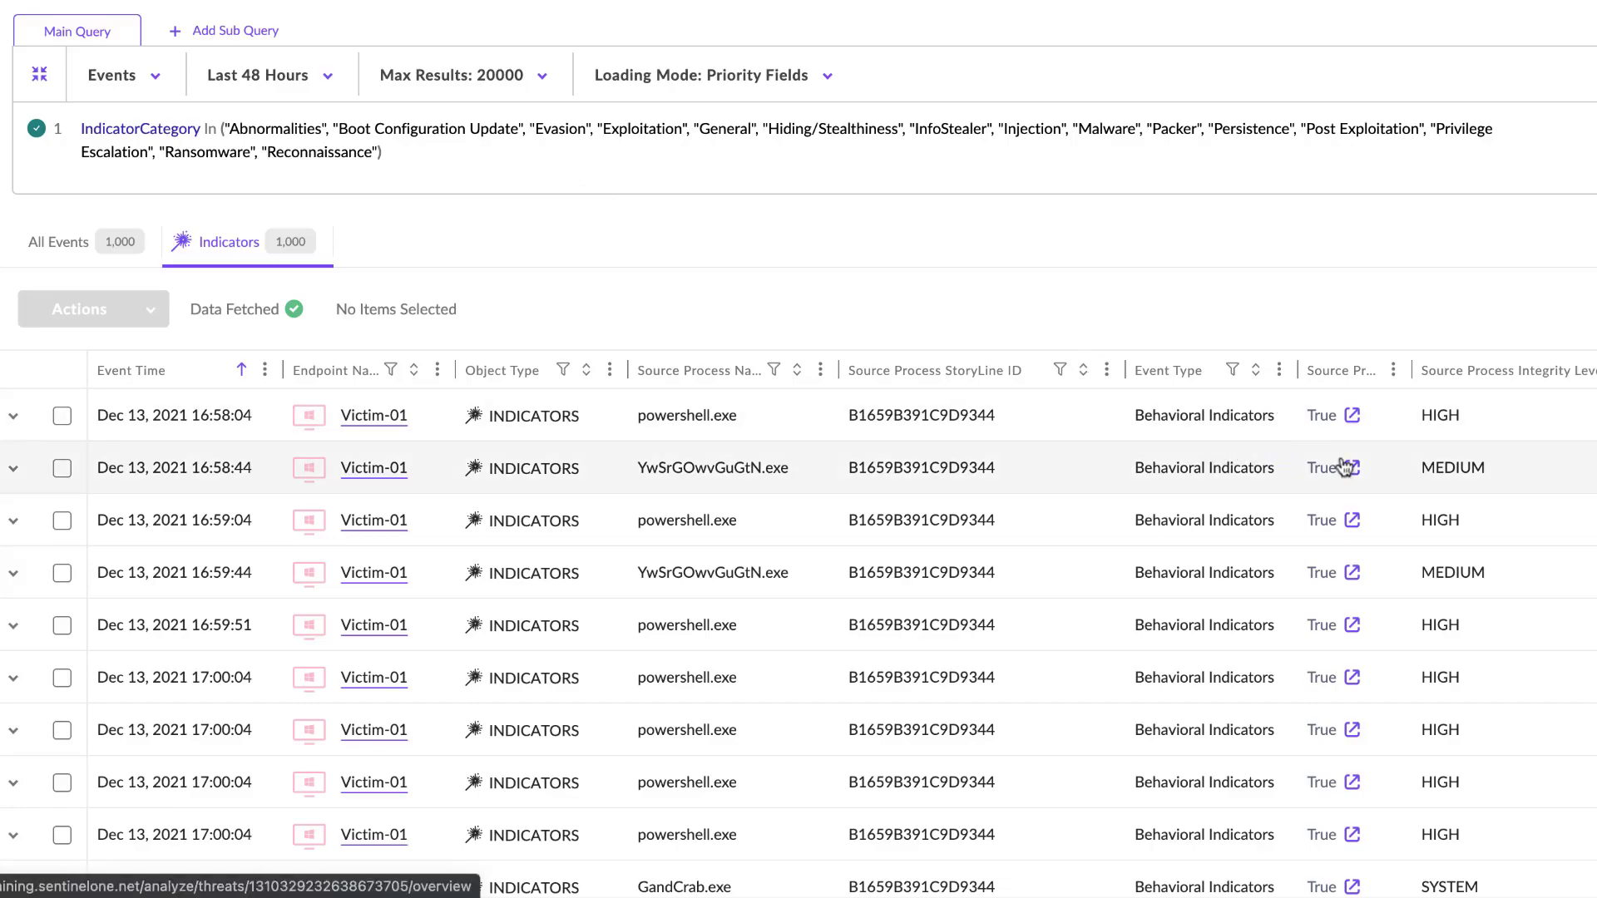
- Review the all-category indicator results, comparing command lines, image paths, parent processes, indicator names, categories and descriptions
scroll(1345, 468, right, 10)
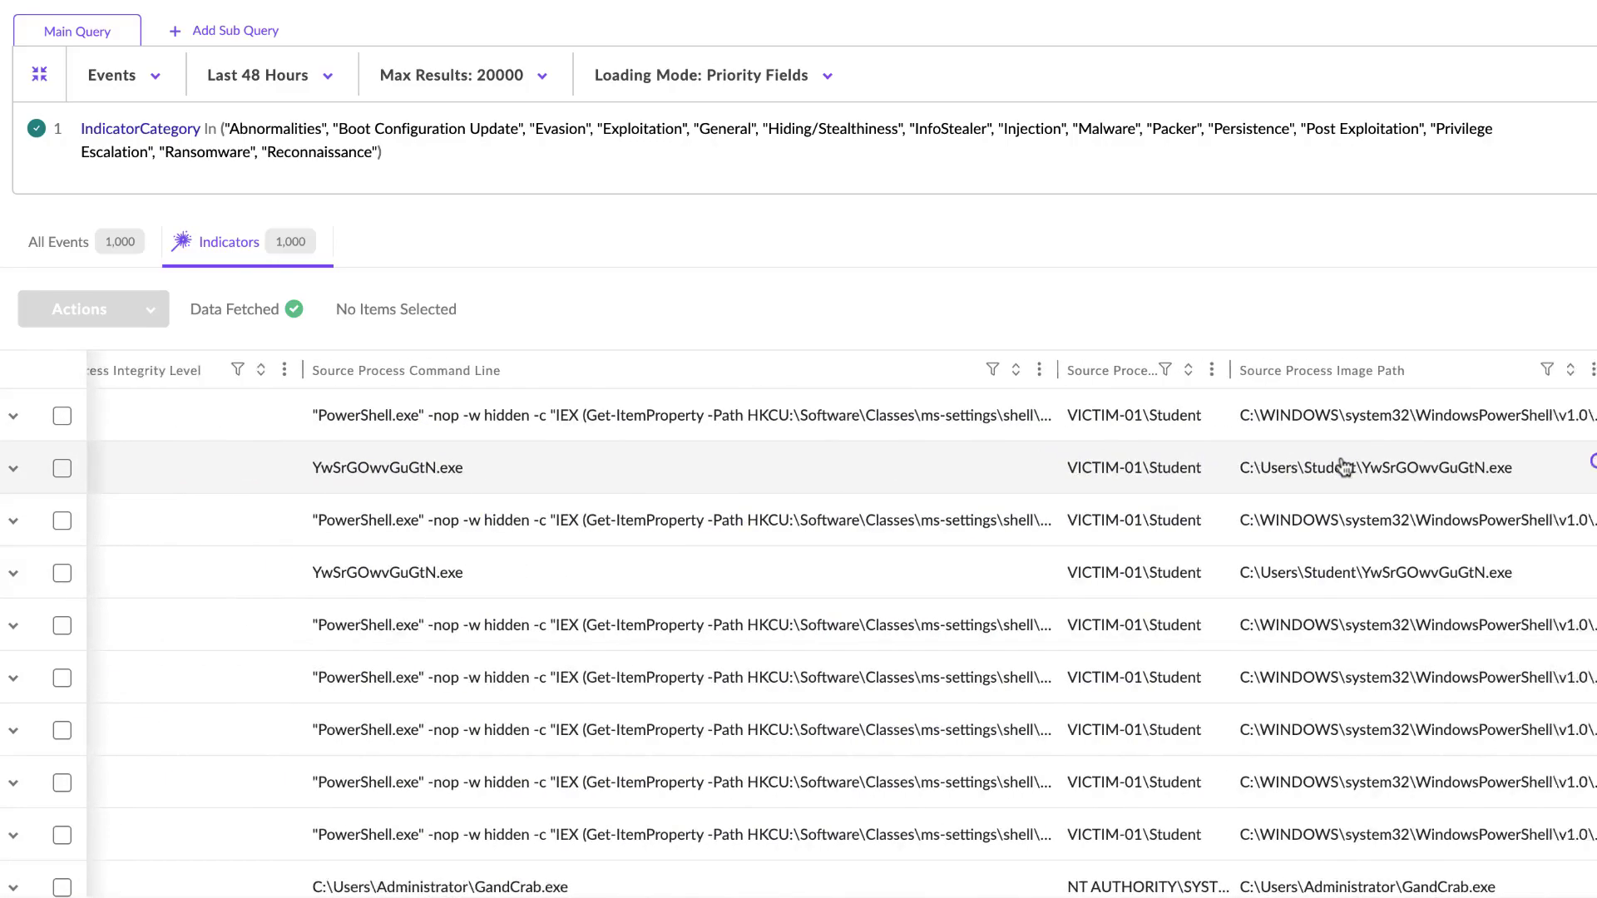
scroll(1344, 467, right, 8)
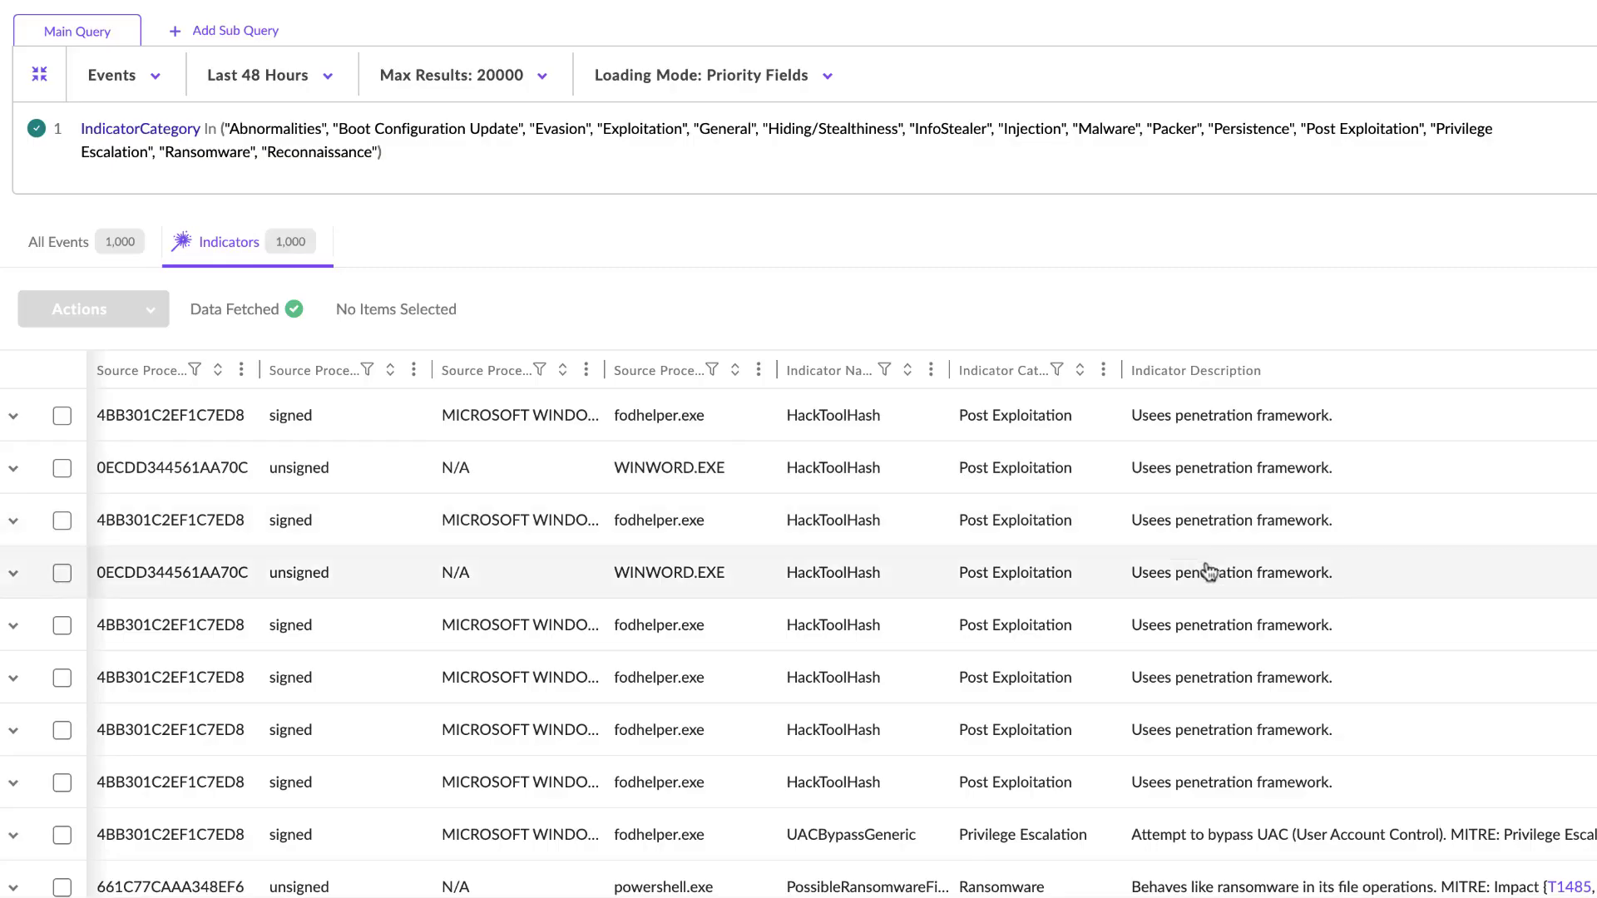
scroll(1206, 570, down, 1)
scroll(1208, 571, down, 3)
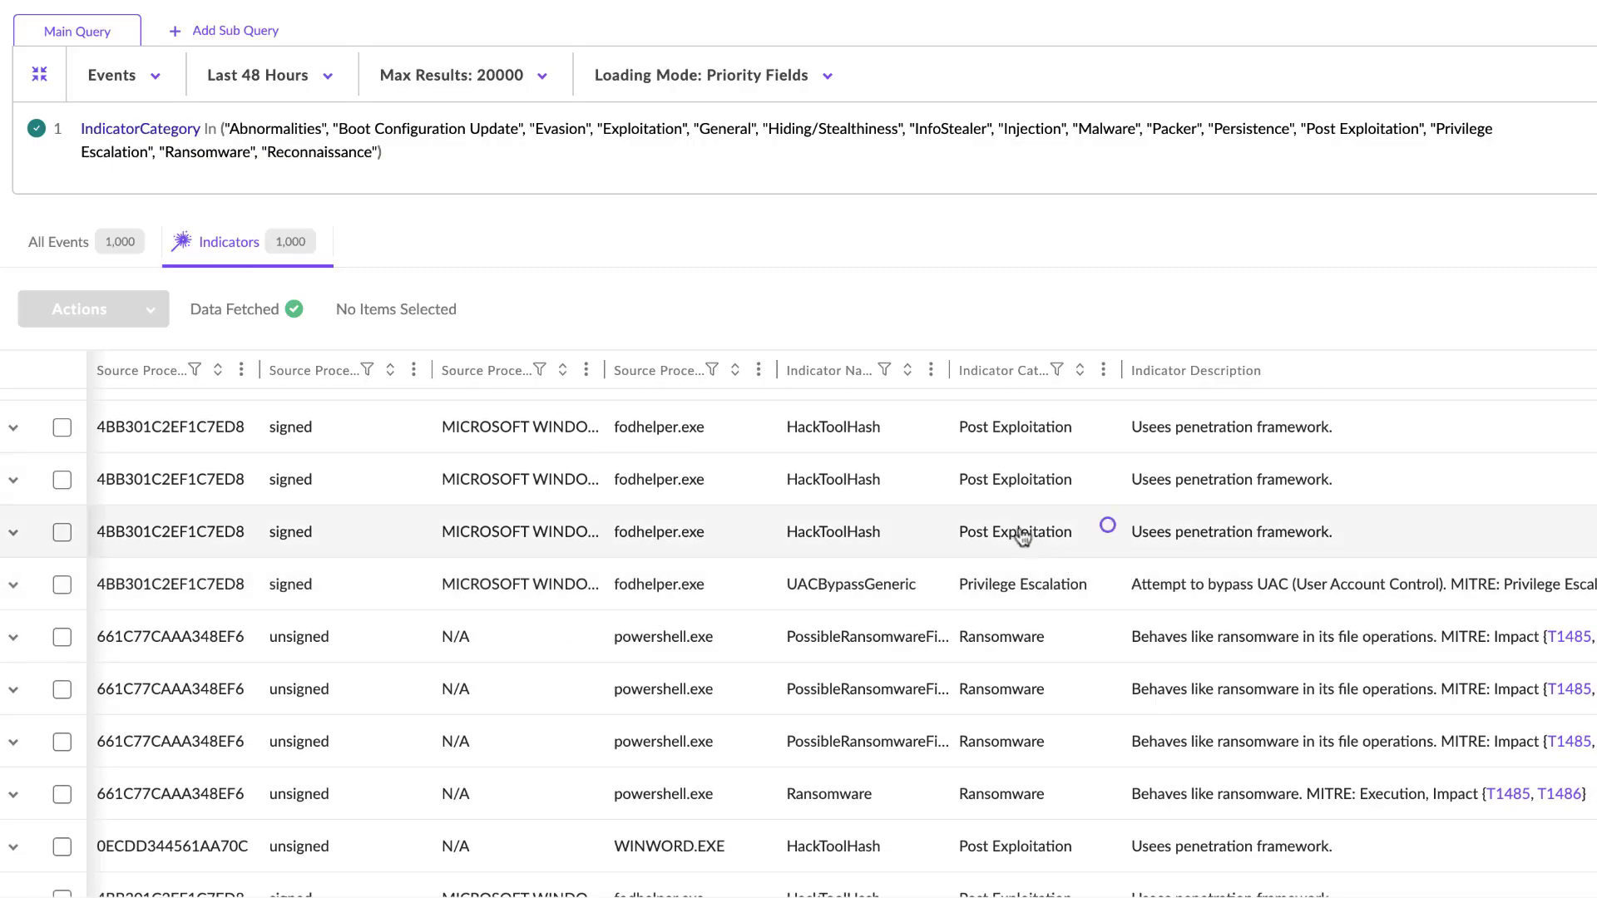
scroll(1018, 532, up, 4)
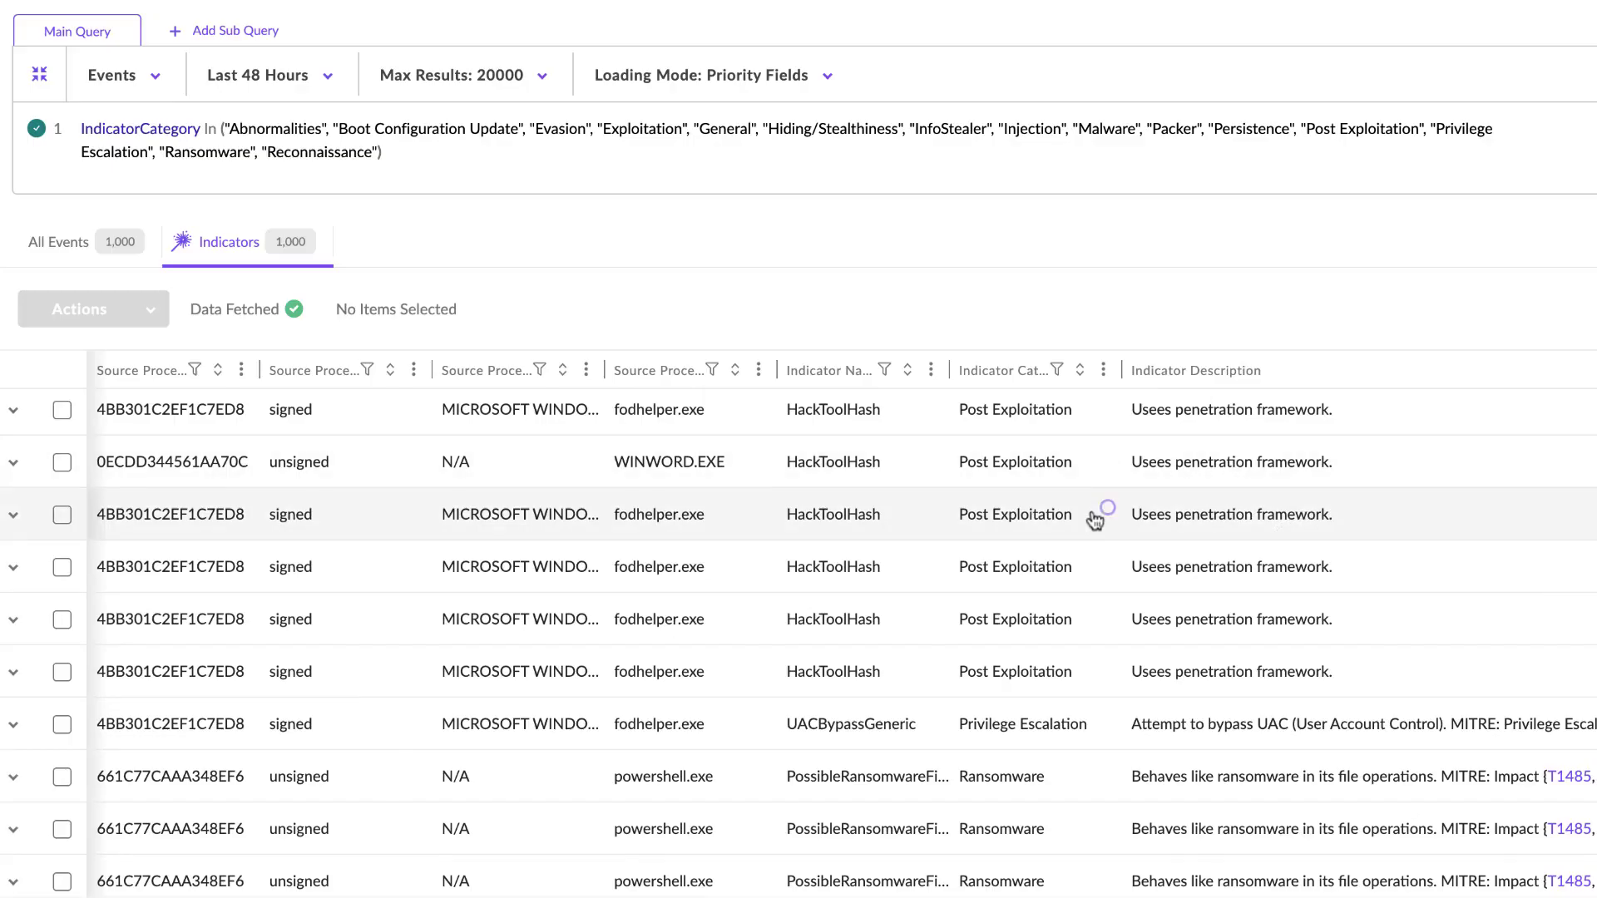
scroll(1031, 553, down, 7)
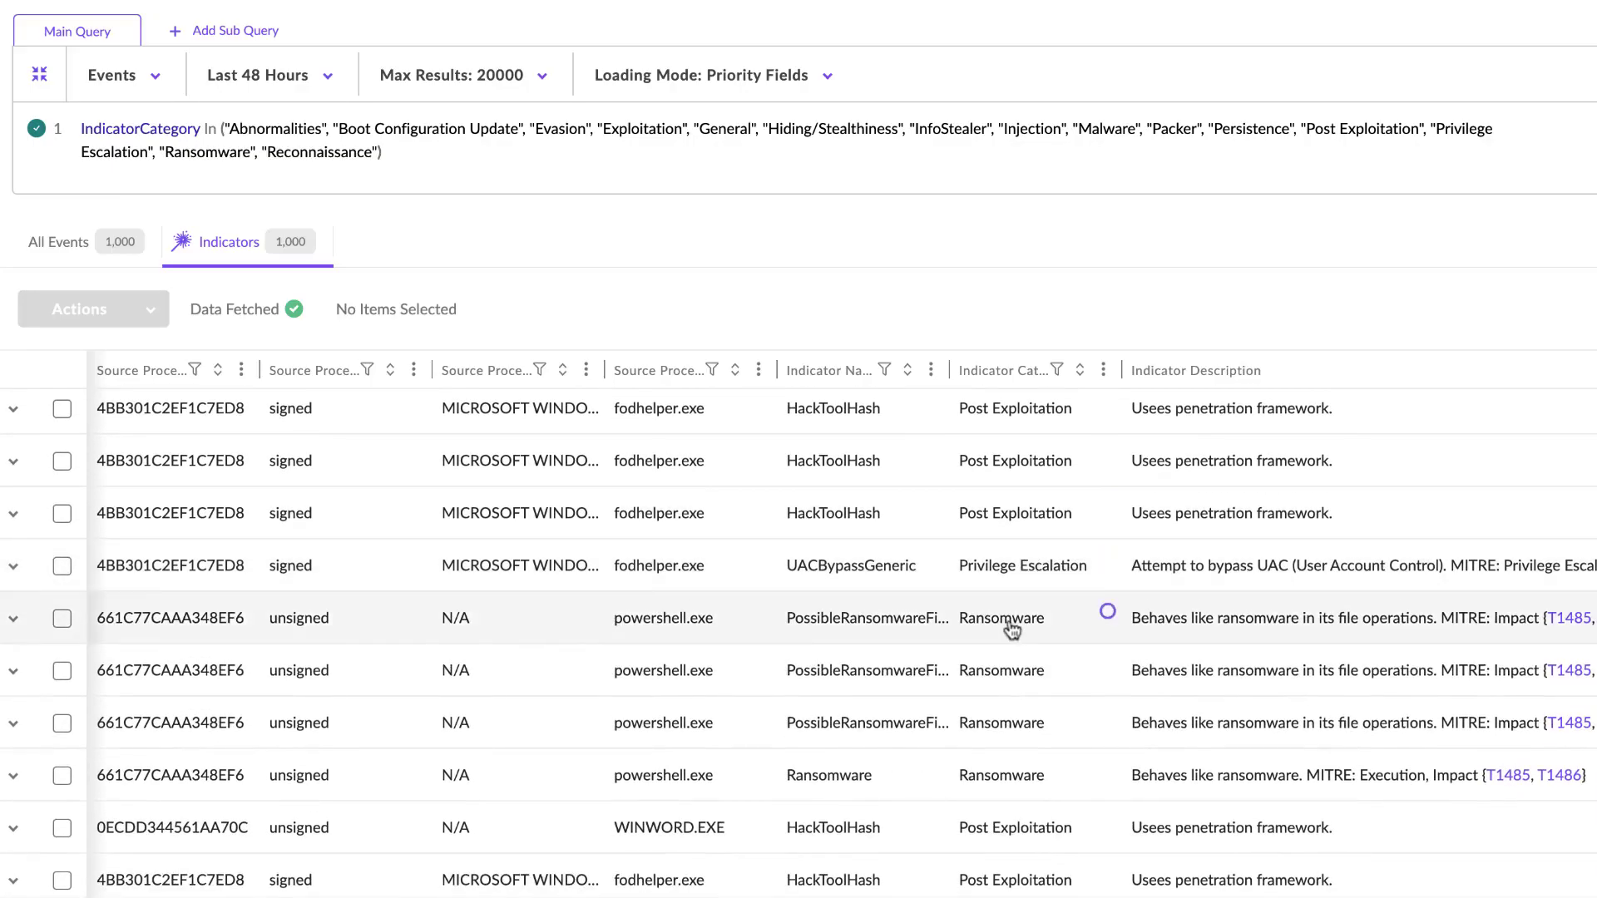
scroll(1016, 628, down, 5)
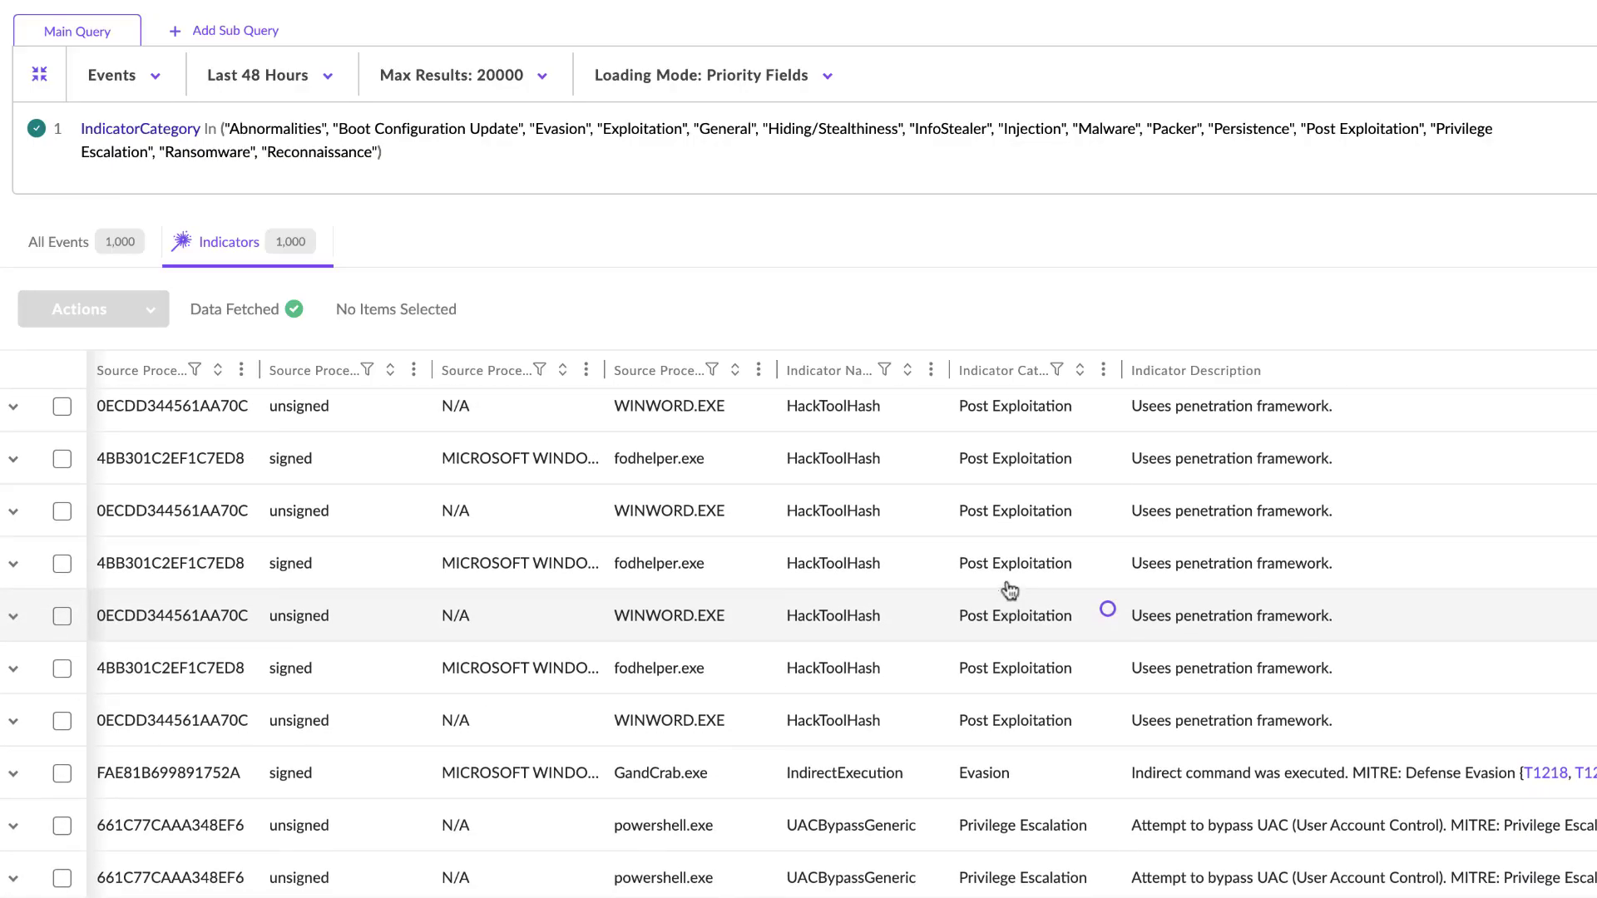
scroll(1018, 689, down, 2)
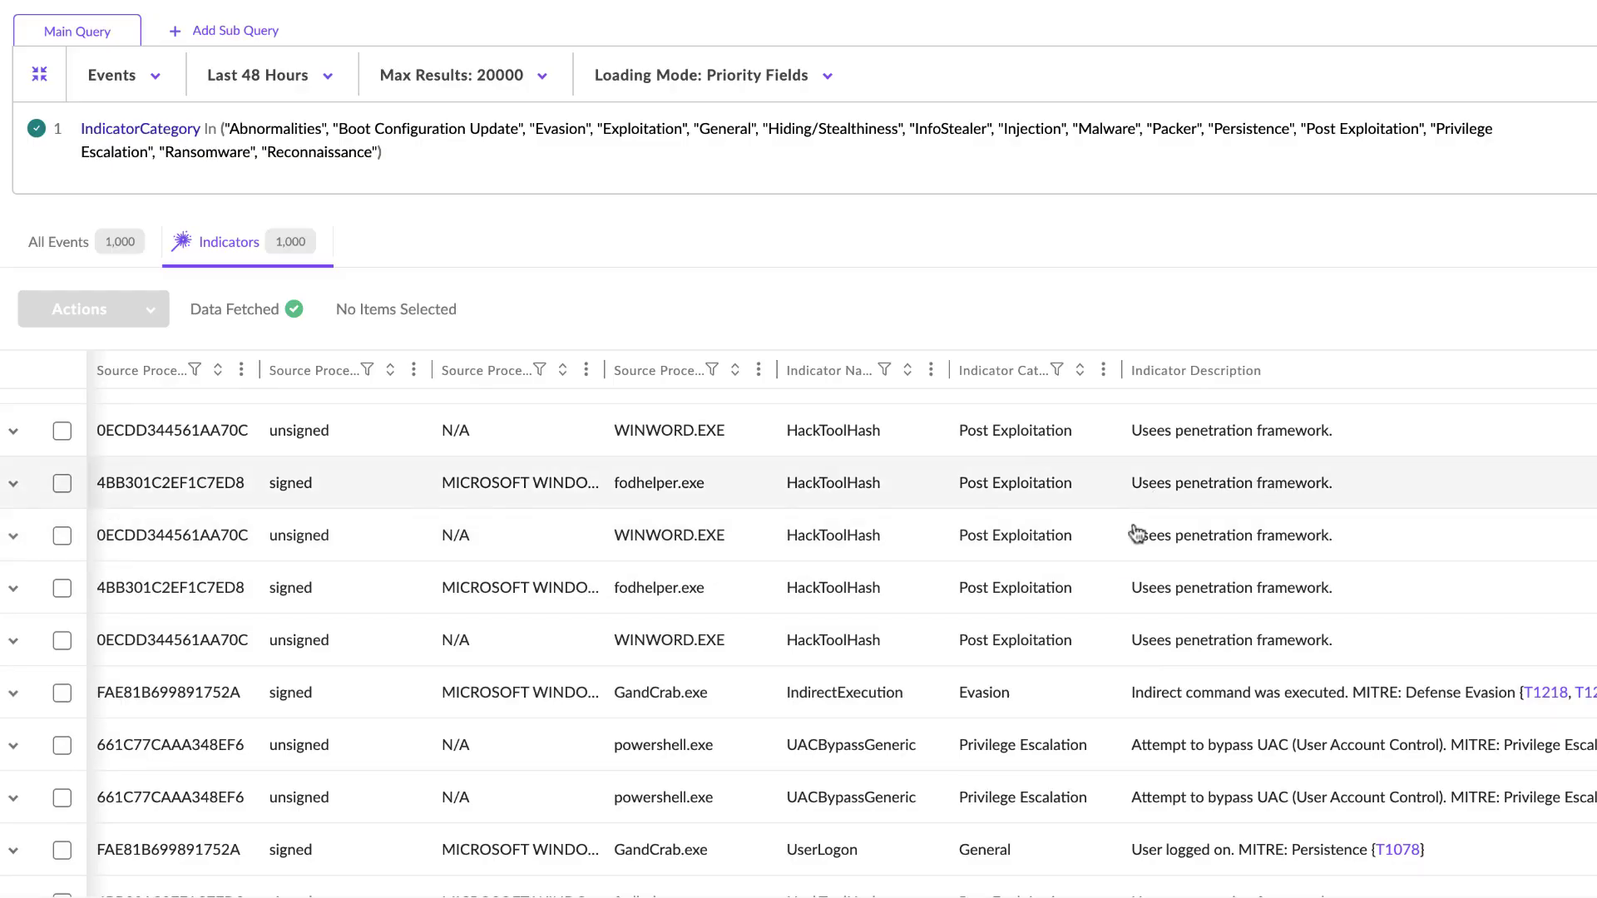
scroll(1064, 665, down, 2)
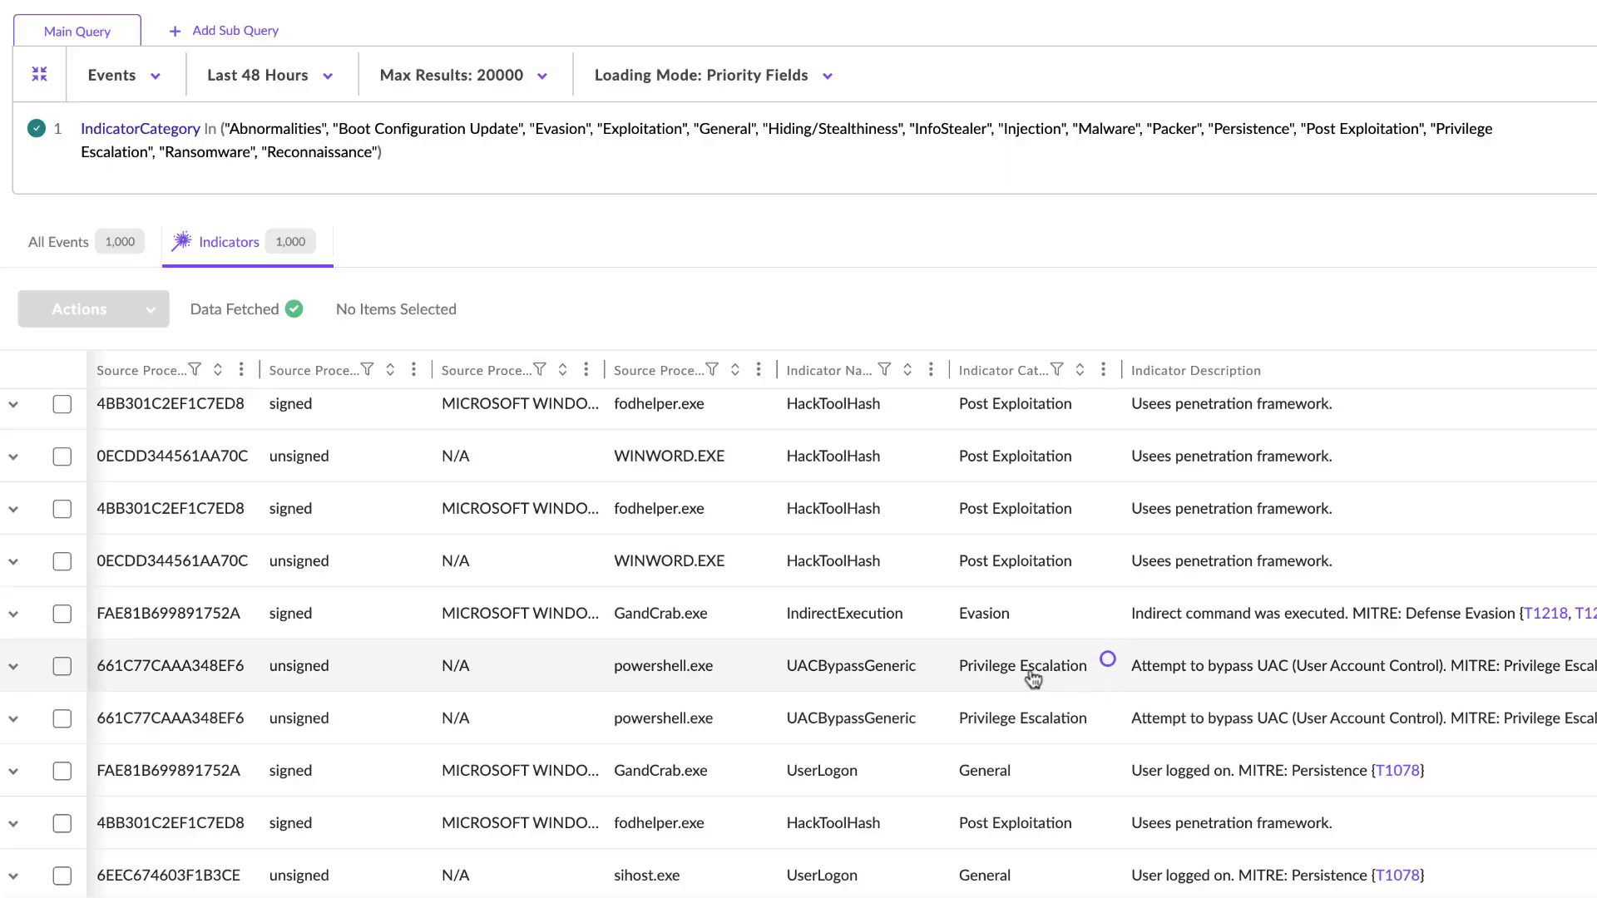
scroll(1034, 677, down, 2)
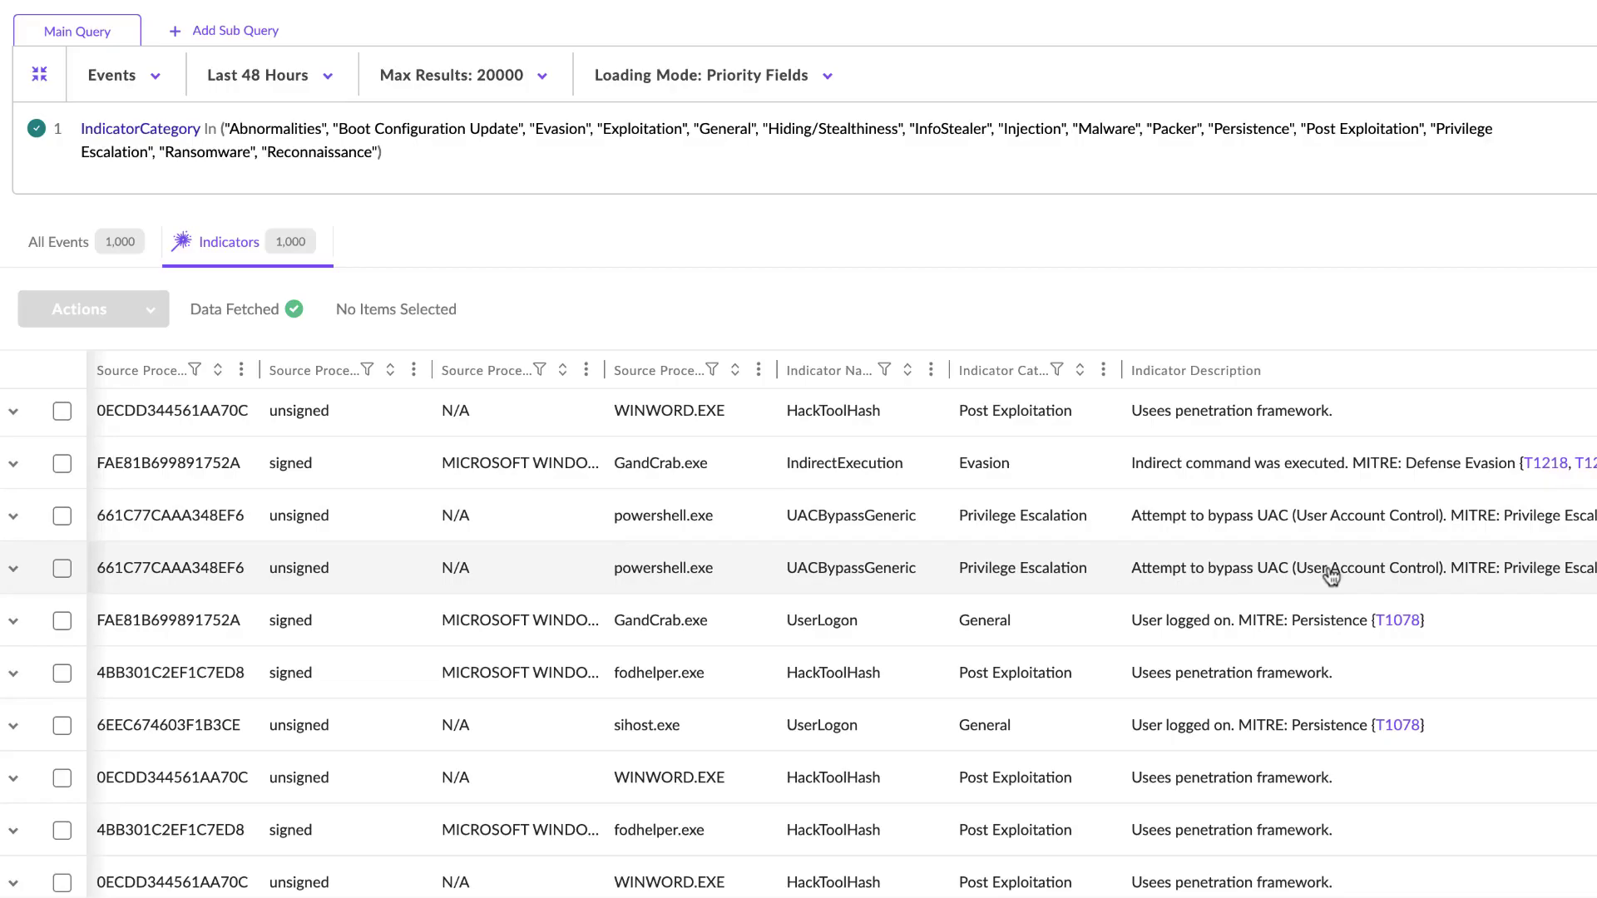
scroll(1106, 616, down, 5)
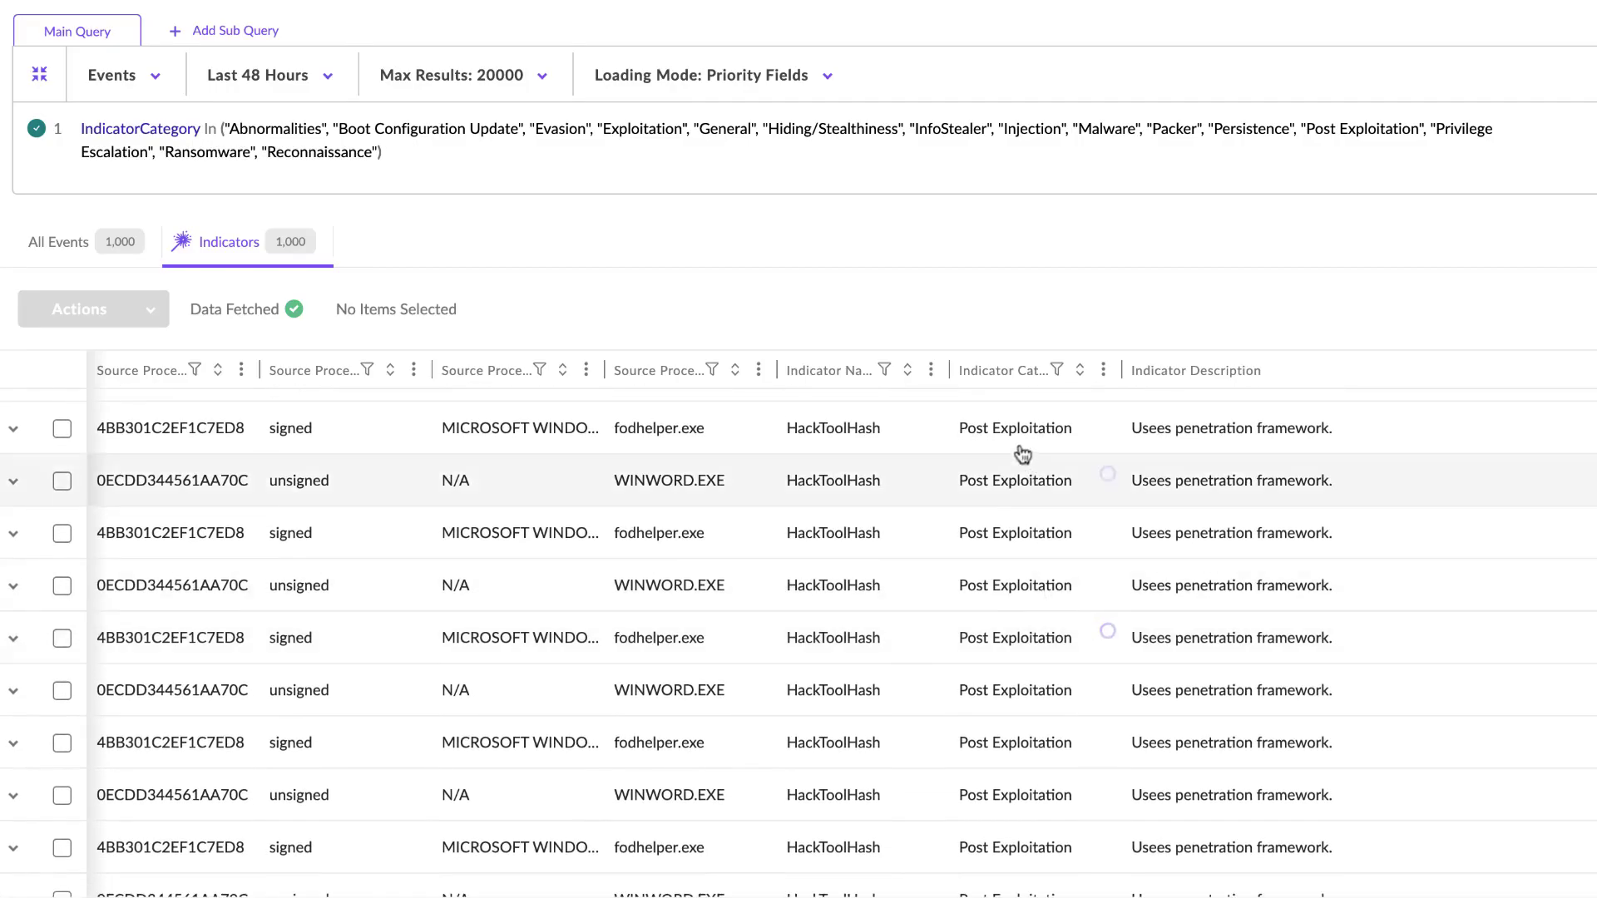
- Filter the Indicator Category column to exclude Post Exploitation from the results
click(1056, 371)
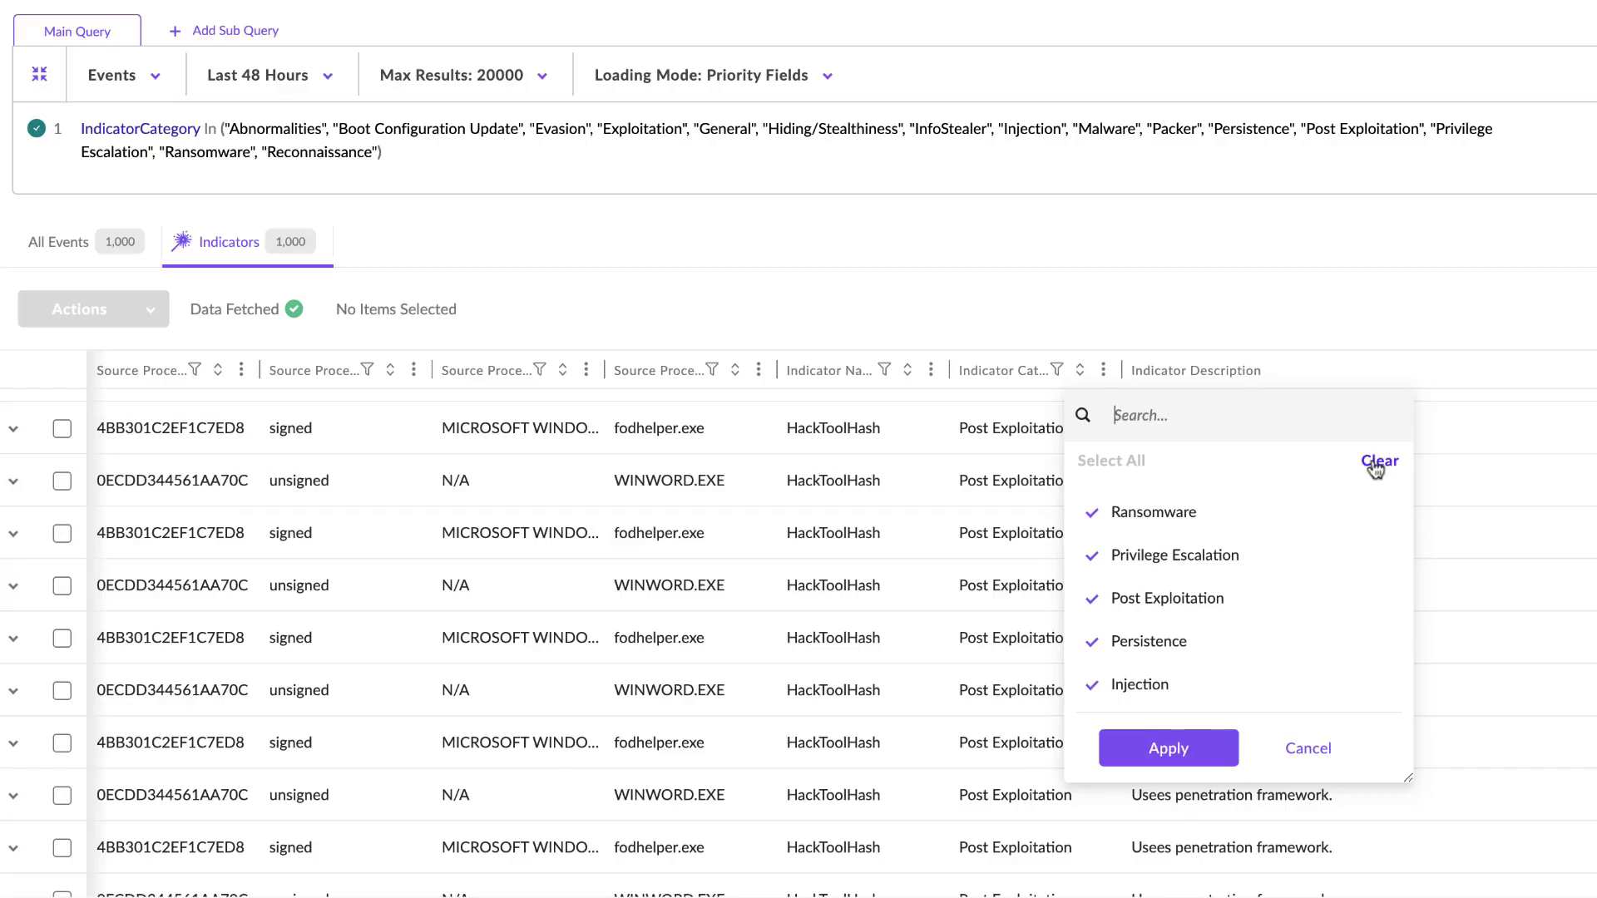
click(1090, 600)
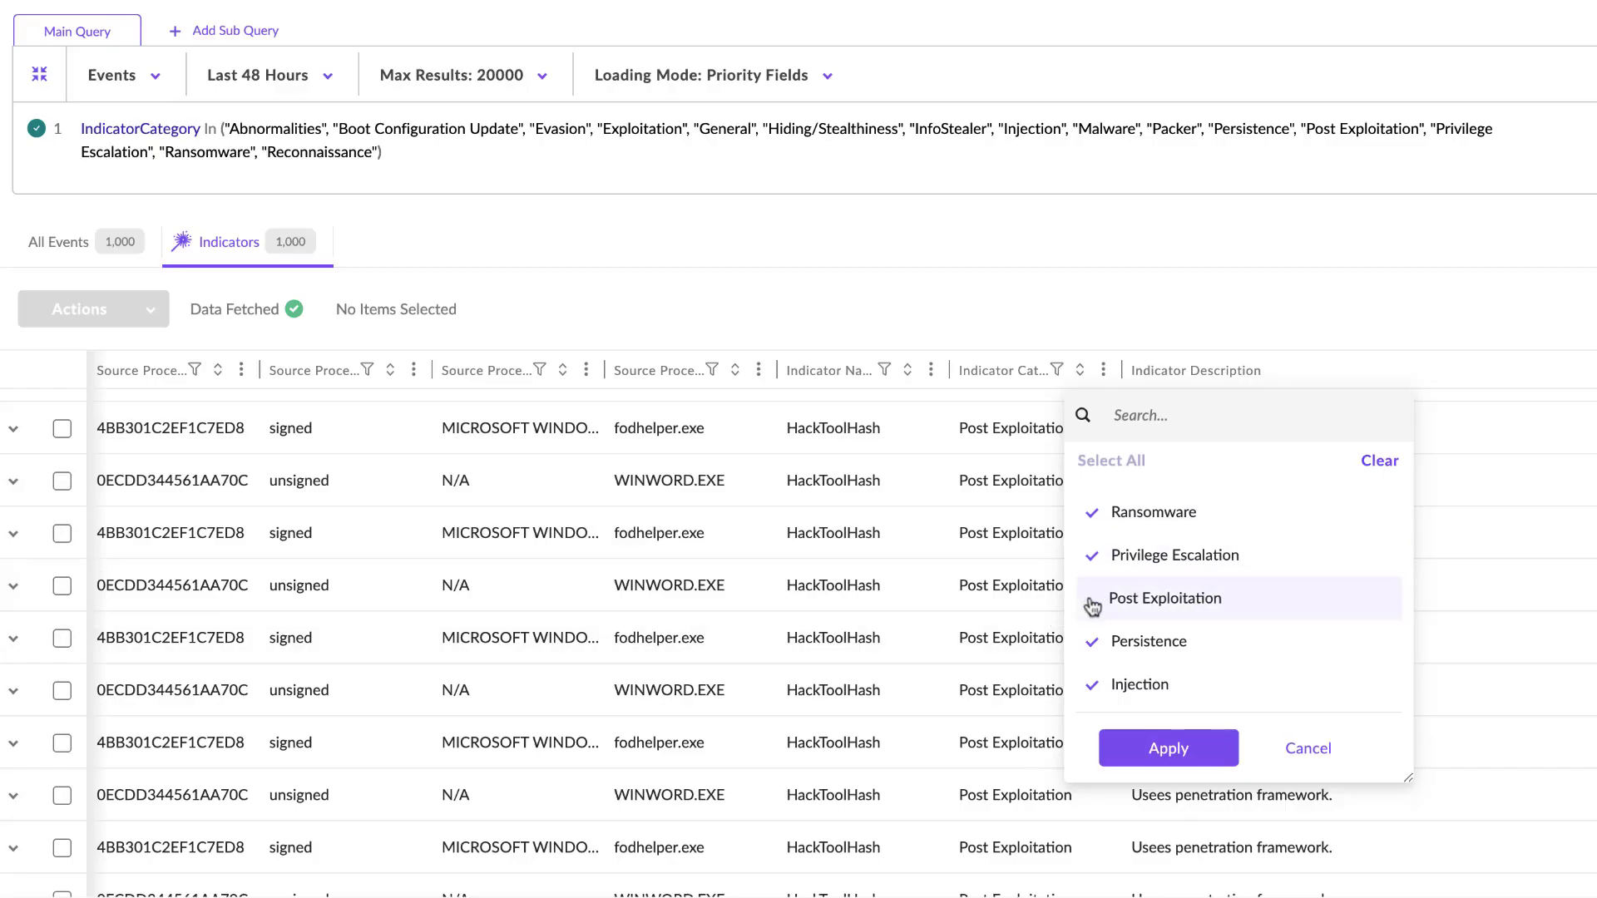
click(1155, 735)
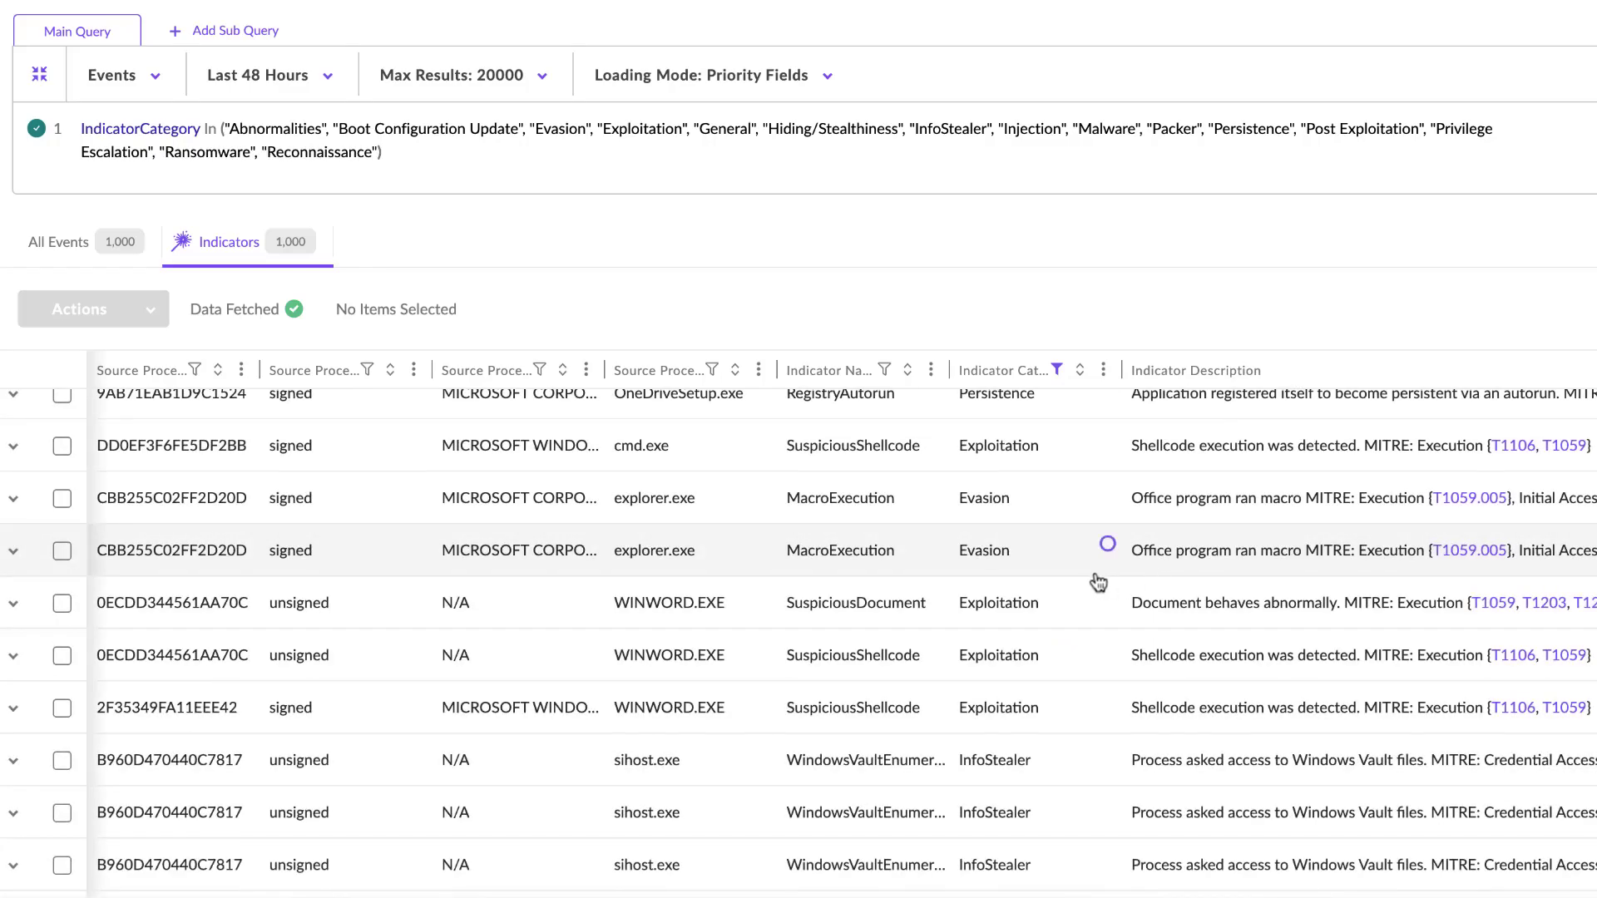
- Expand the second setup.exe event of Dec 13, 2021 17:51:18, inspect its parent, source process and indicator details, and collapse it
scroll(1098, 582, down, 6)
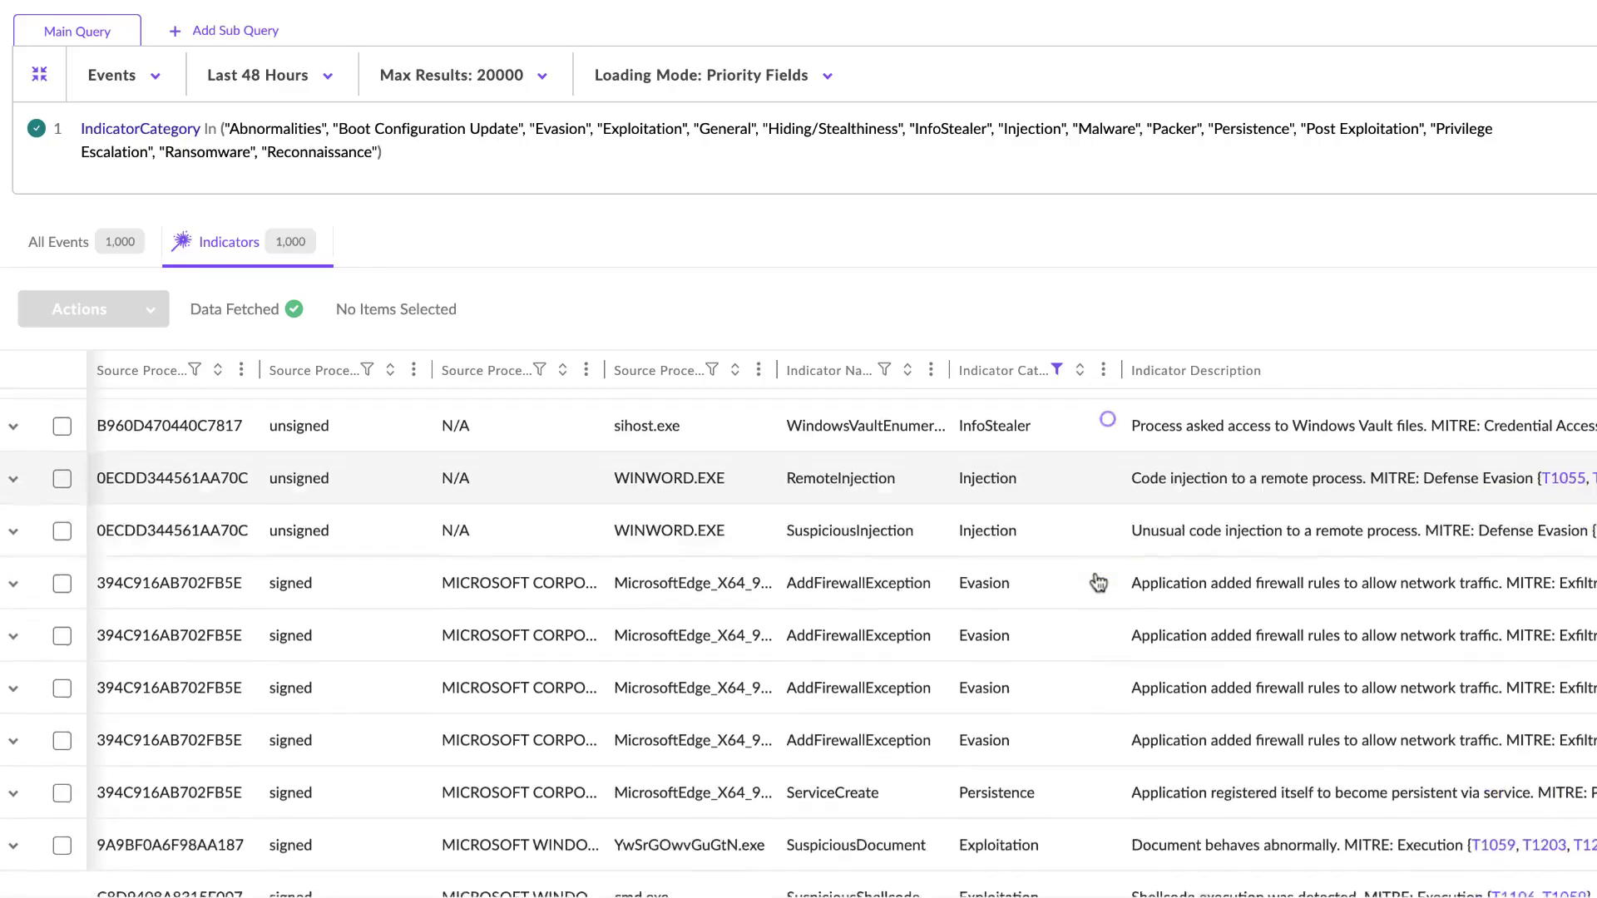
scroll(1098, 582, down, 3)
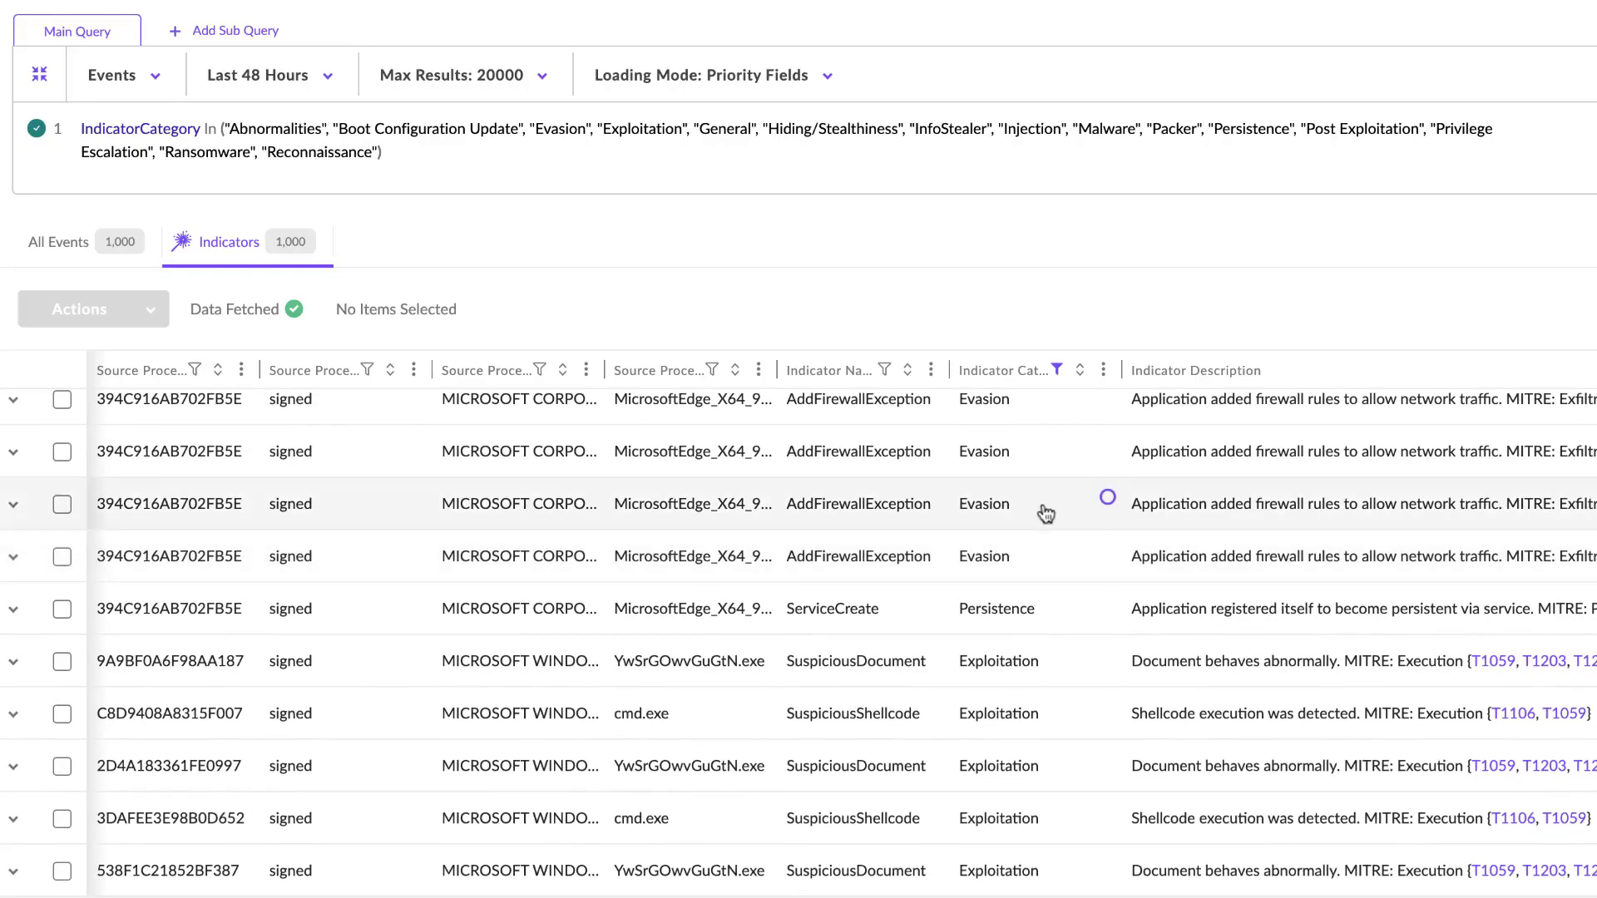
scroll(1325, 522, up, 2)
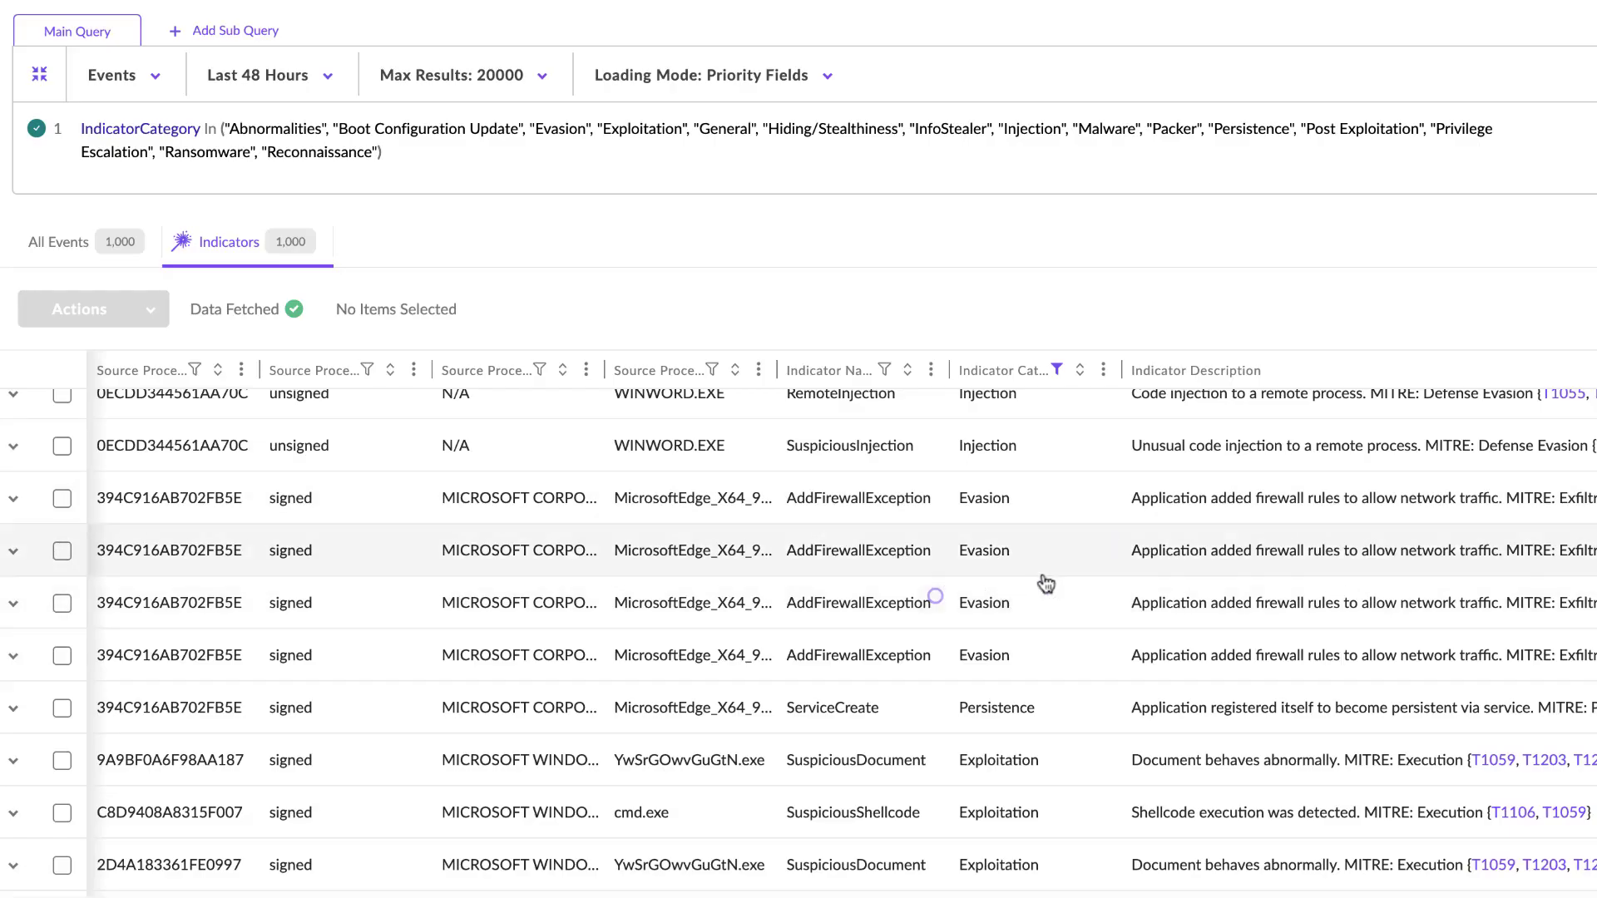
scroll(1045, 583, right, 10)
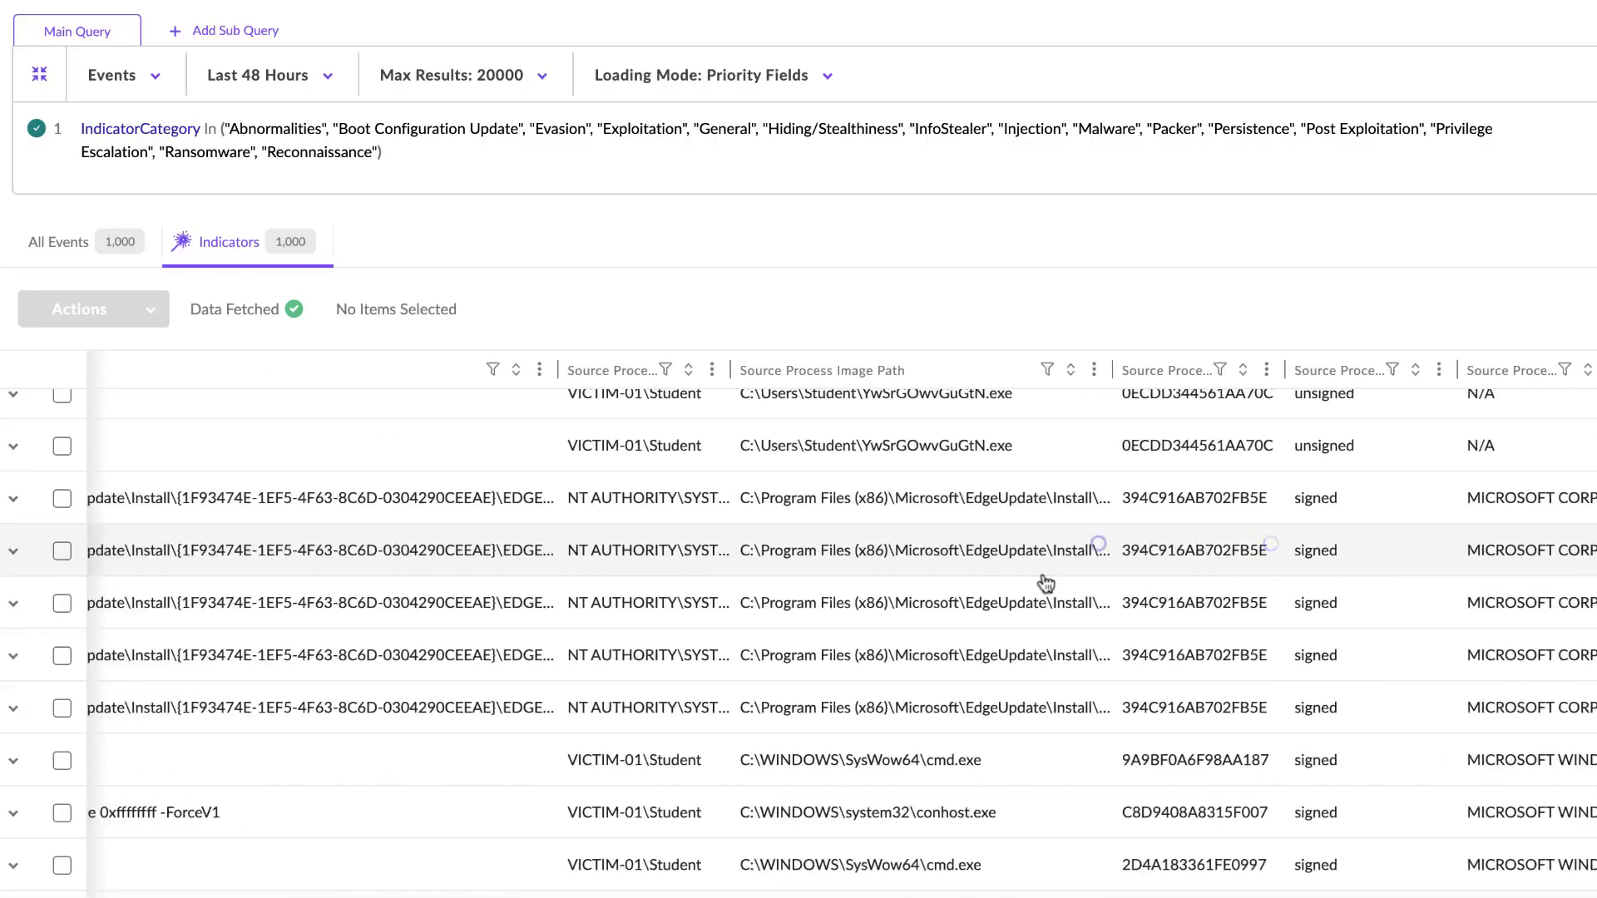
scroll(1045, 583, left, 10)
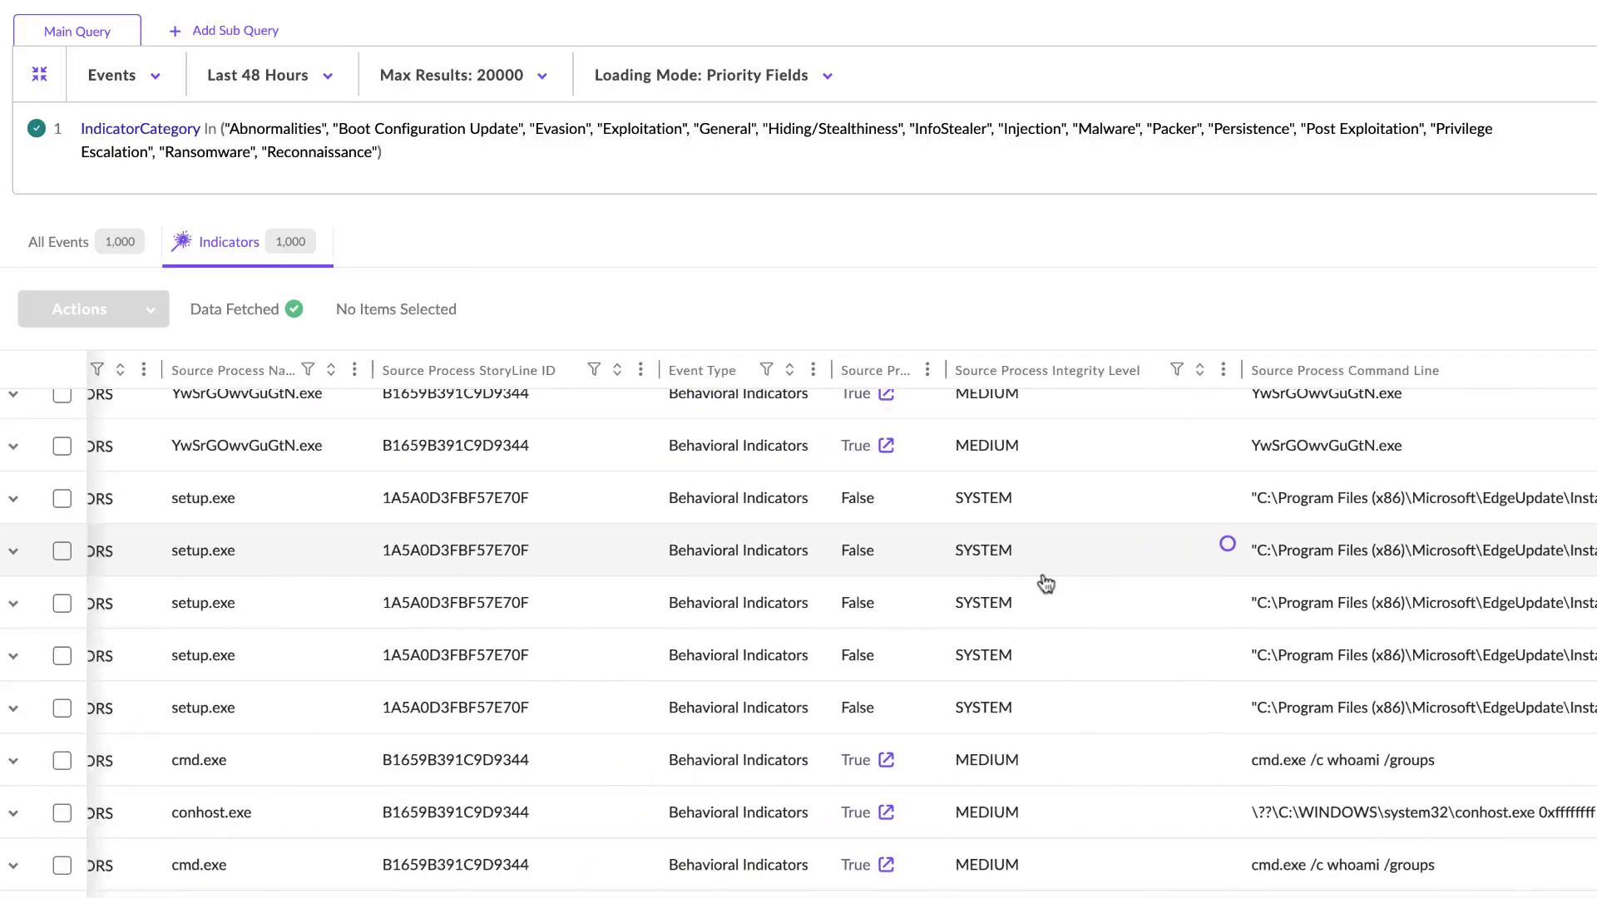
scroll(1045, 583, left, 5)
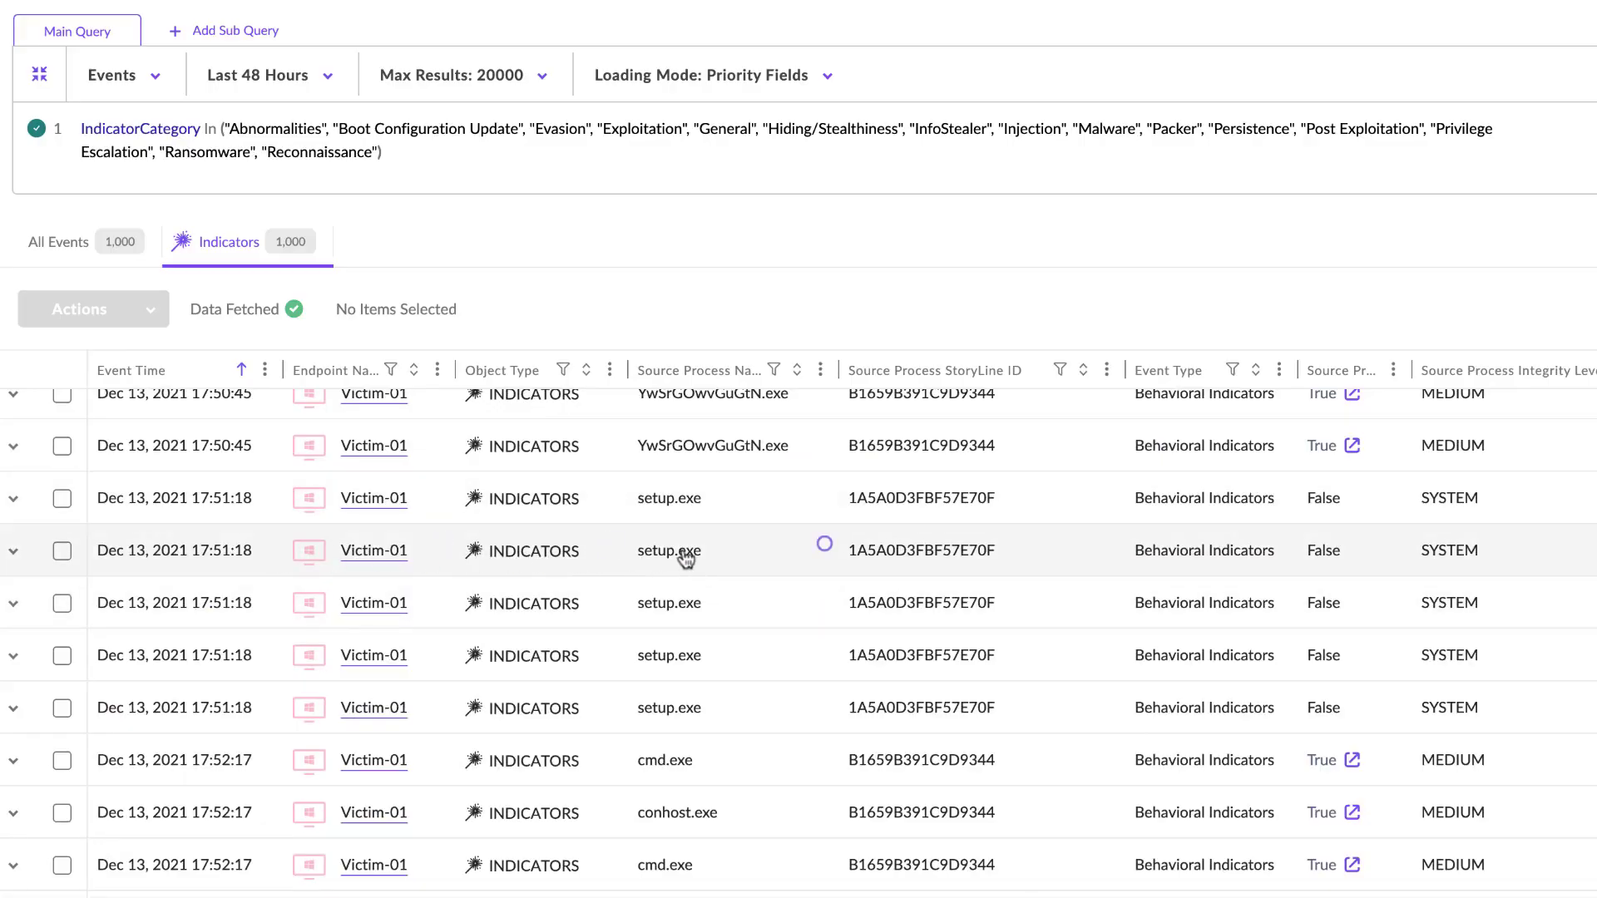
click(13, 551)
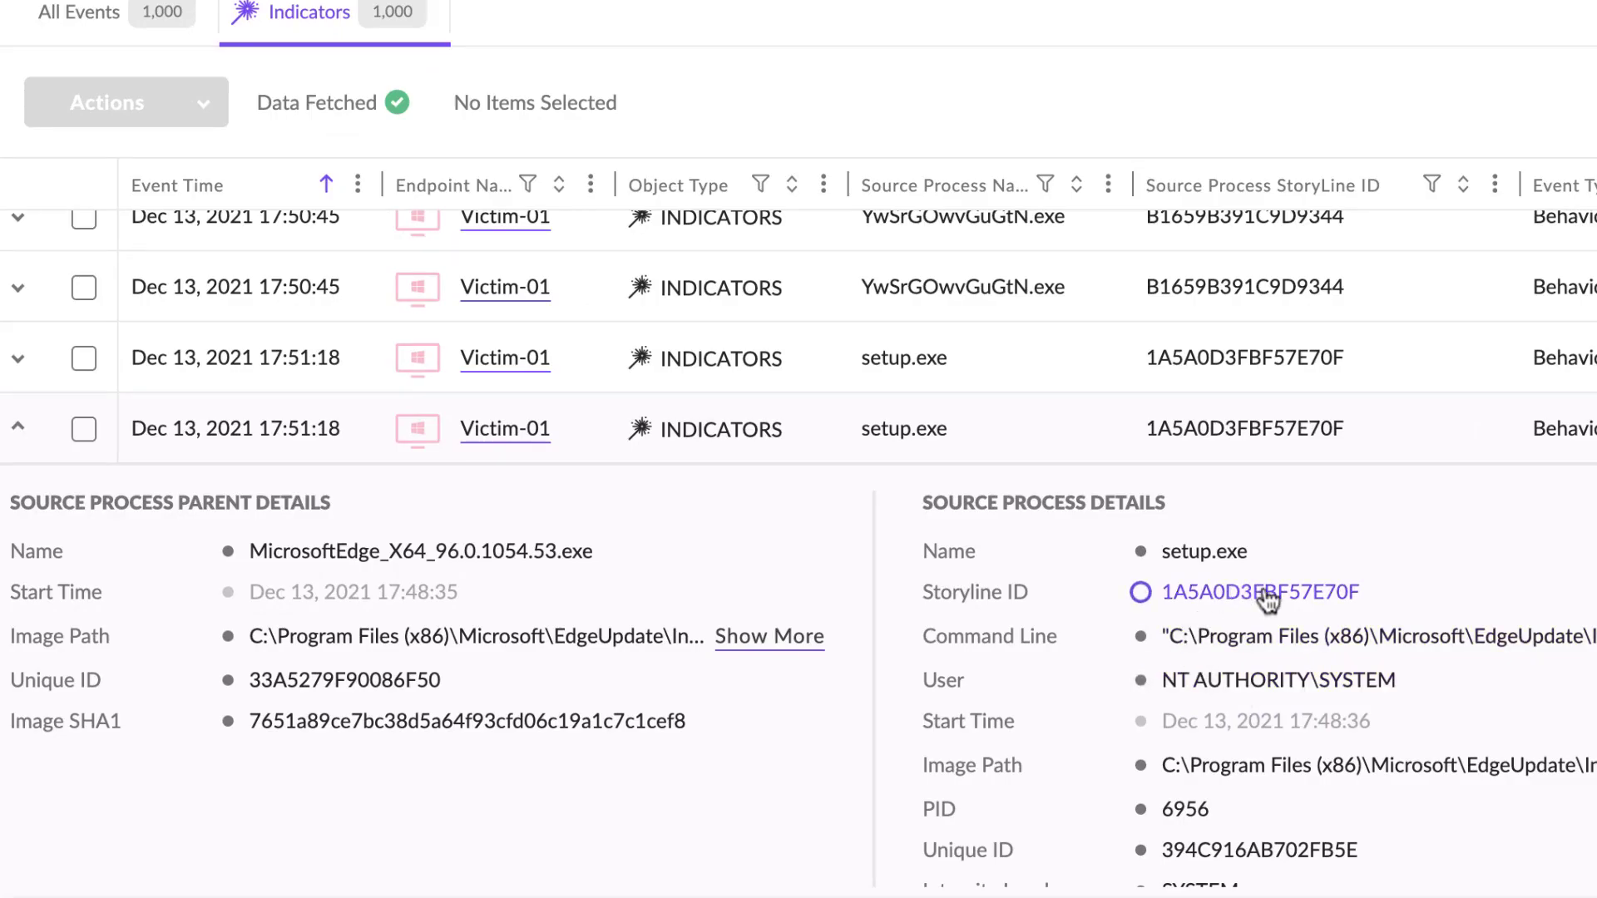
scroll(1268, 597, right, 10)
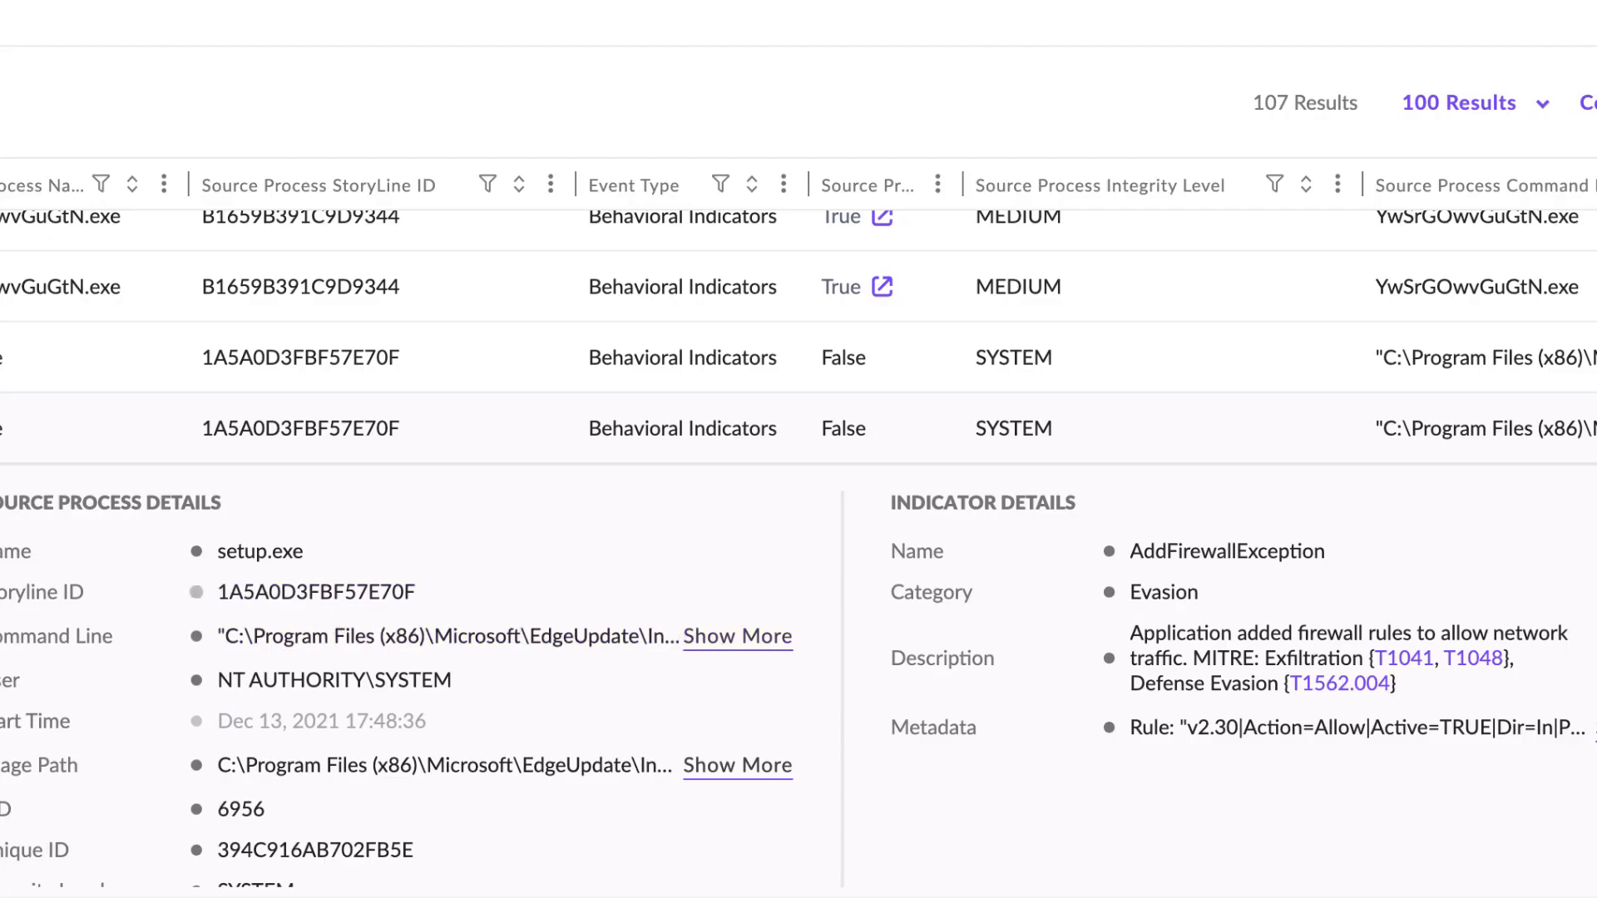
click(3, 428)
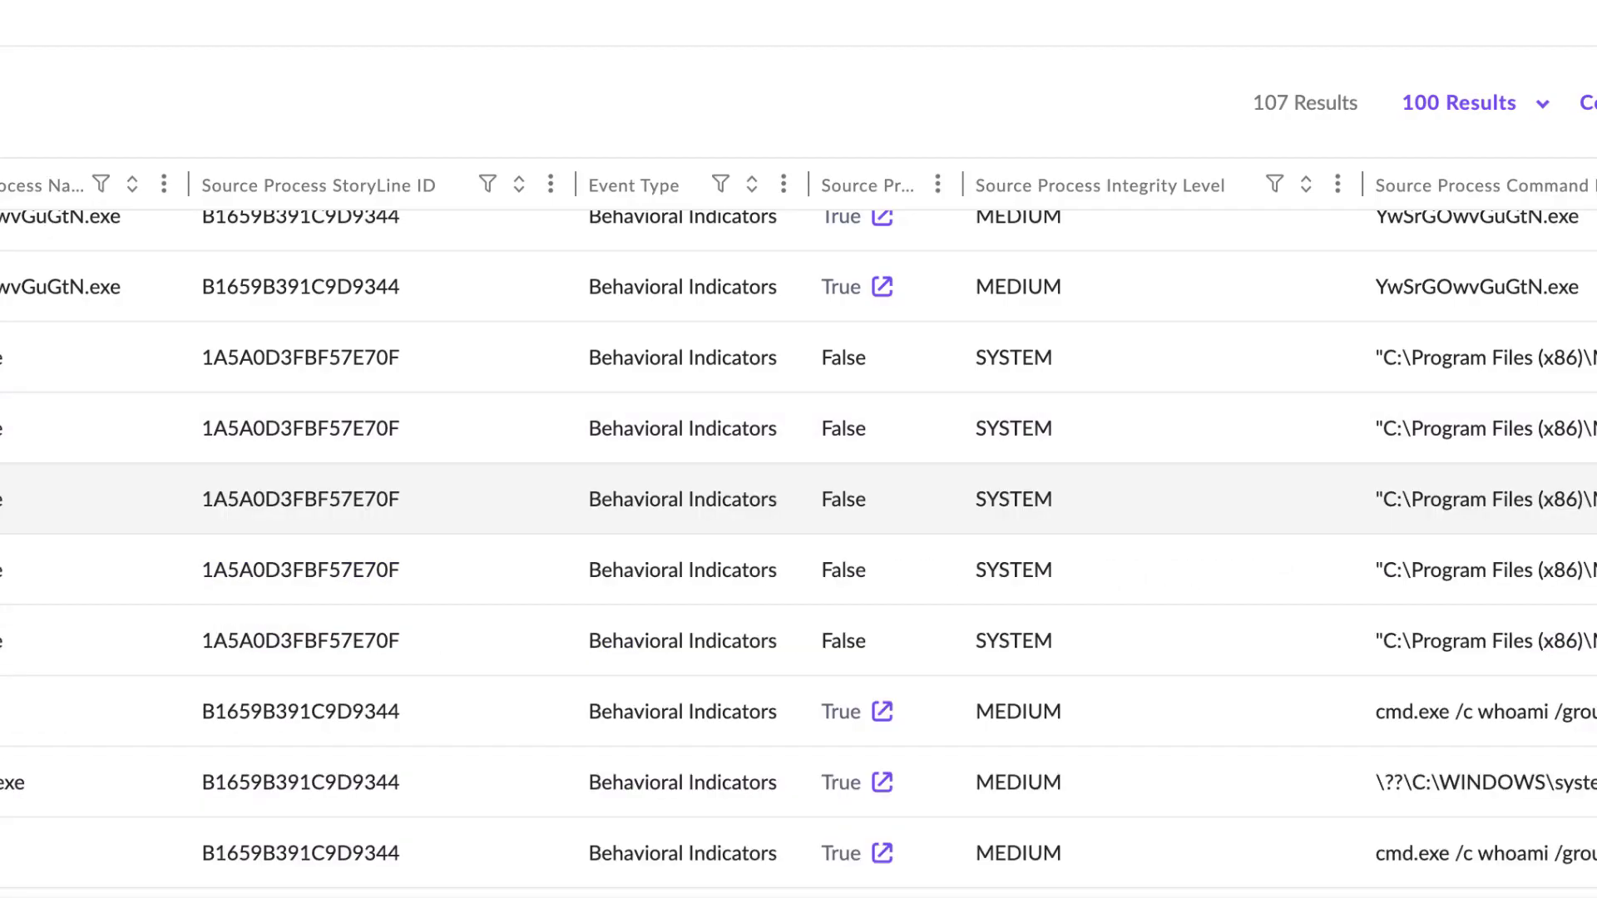
- Examine the filtered events' command lines, image paths and indicator categories, and read the indicator descriptions with their MITRE technique references
scroll(698, 624, right, 10)
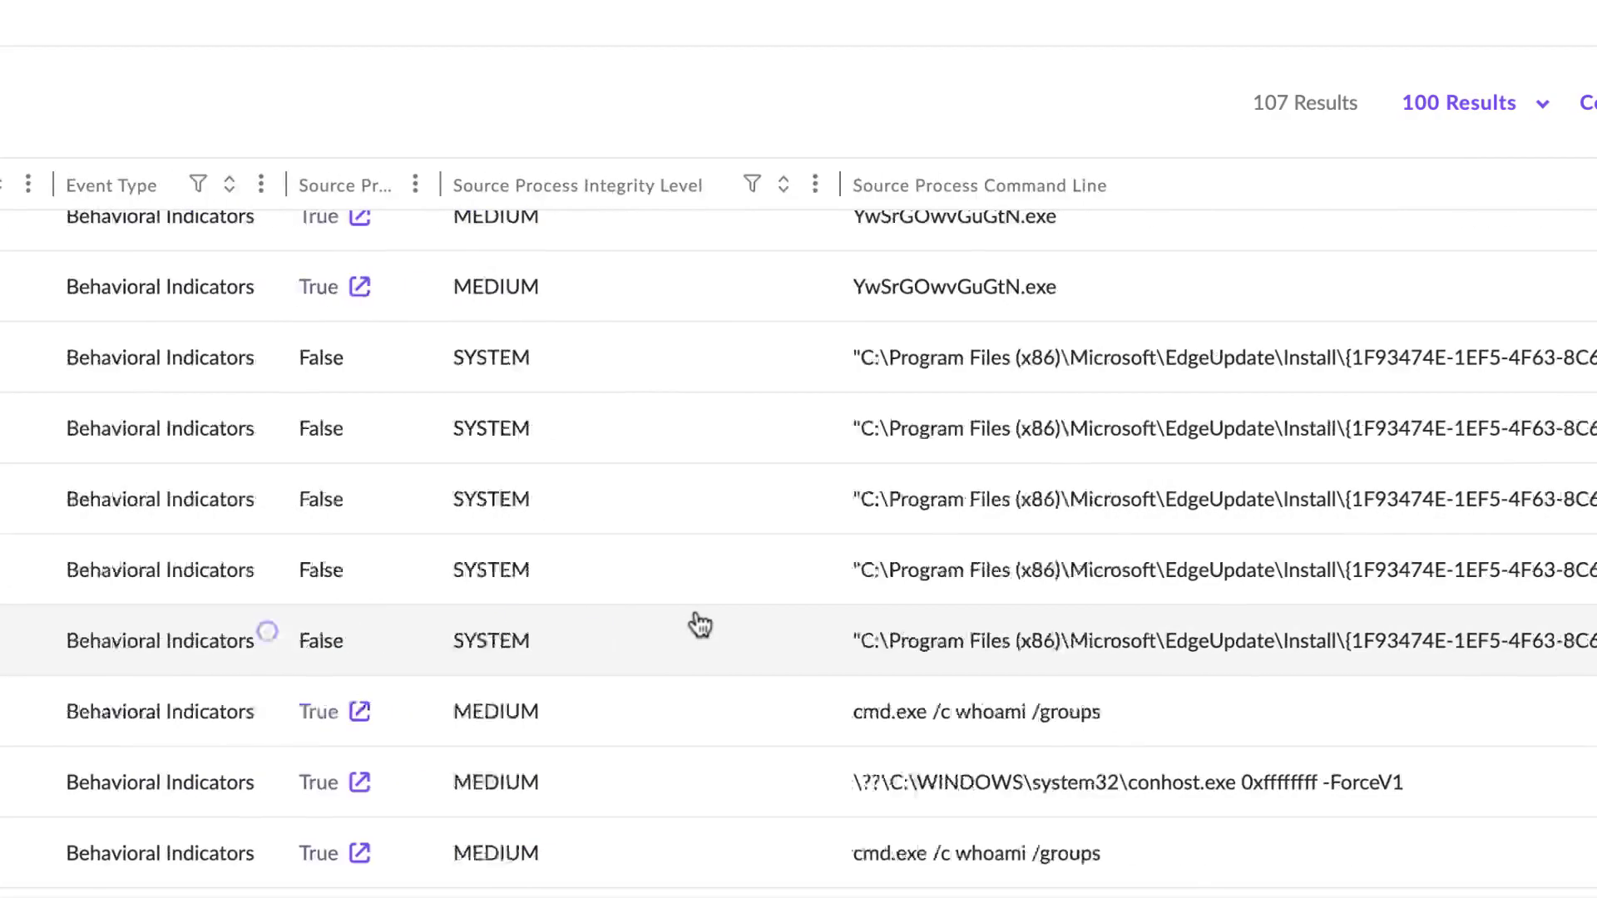
scroll(699, 624, right, 8)
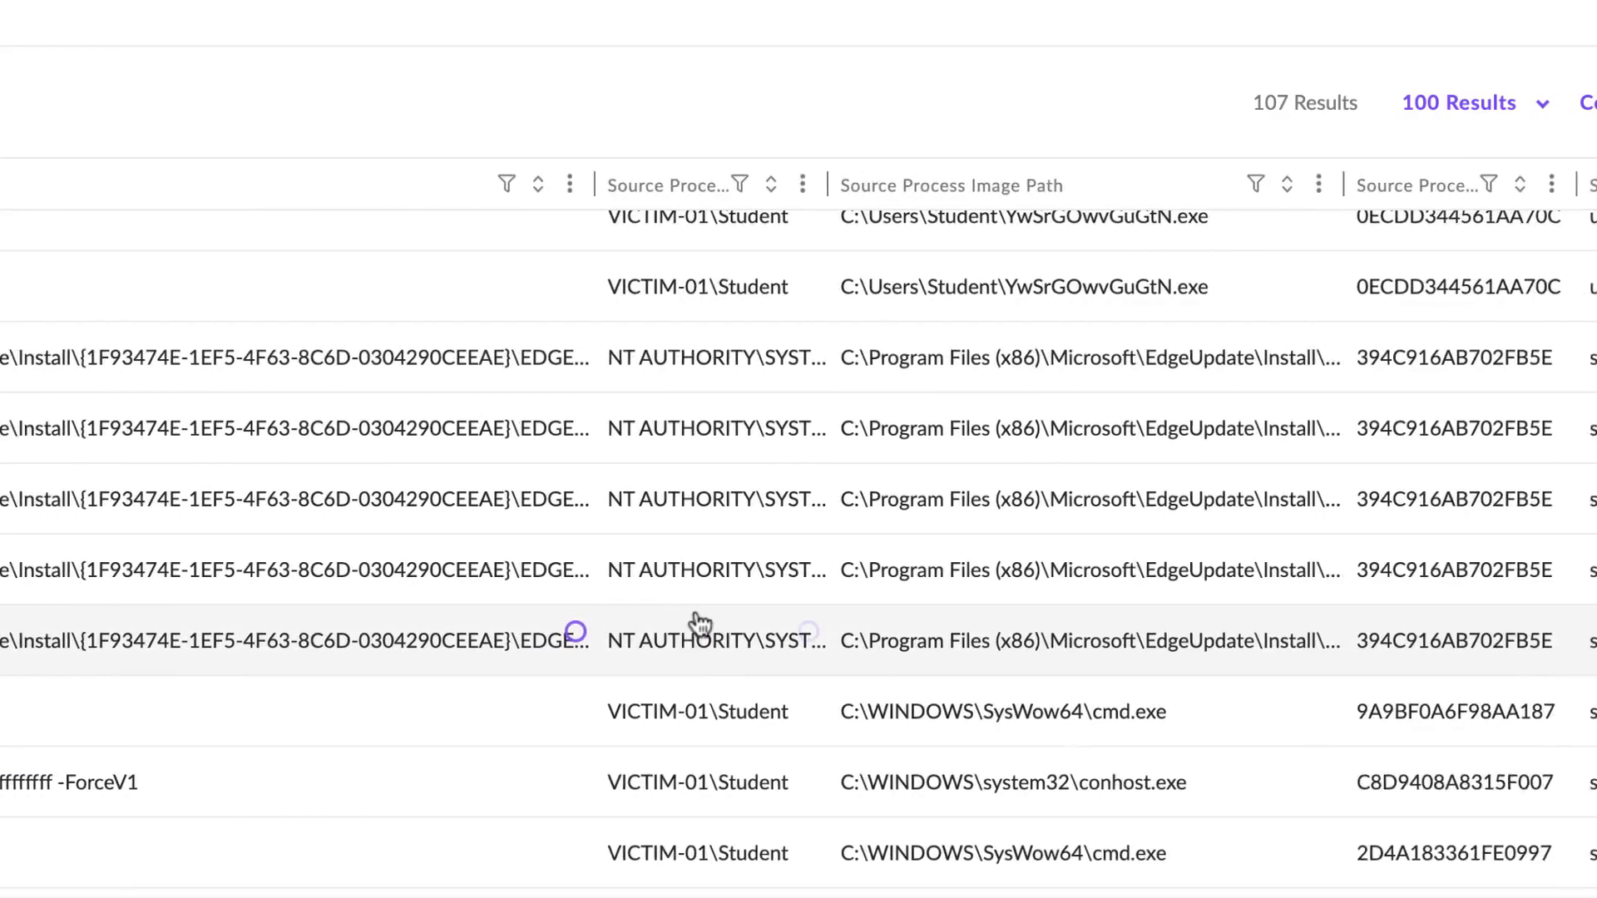
scroll(698, 623, right, 15)
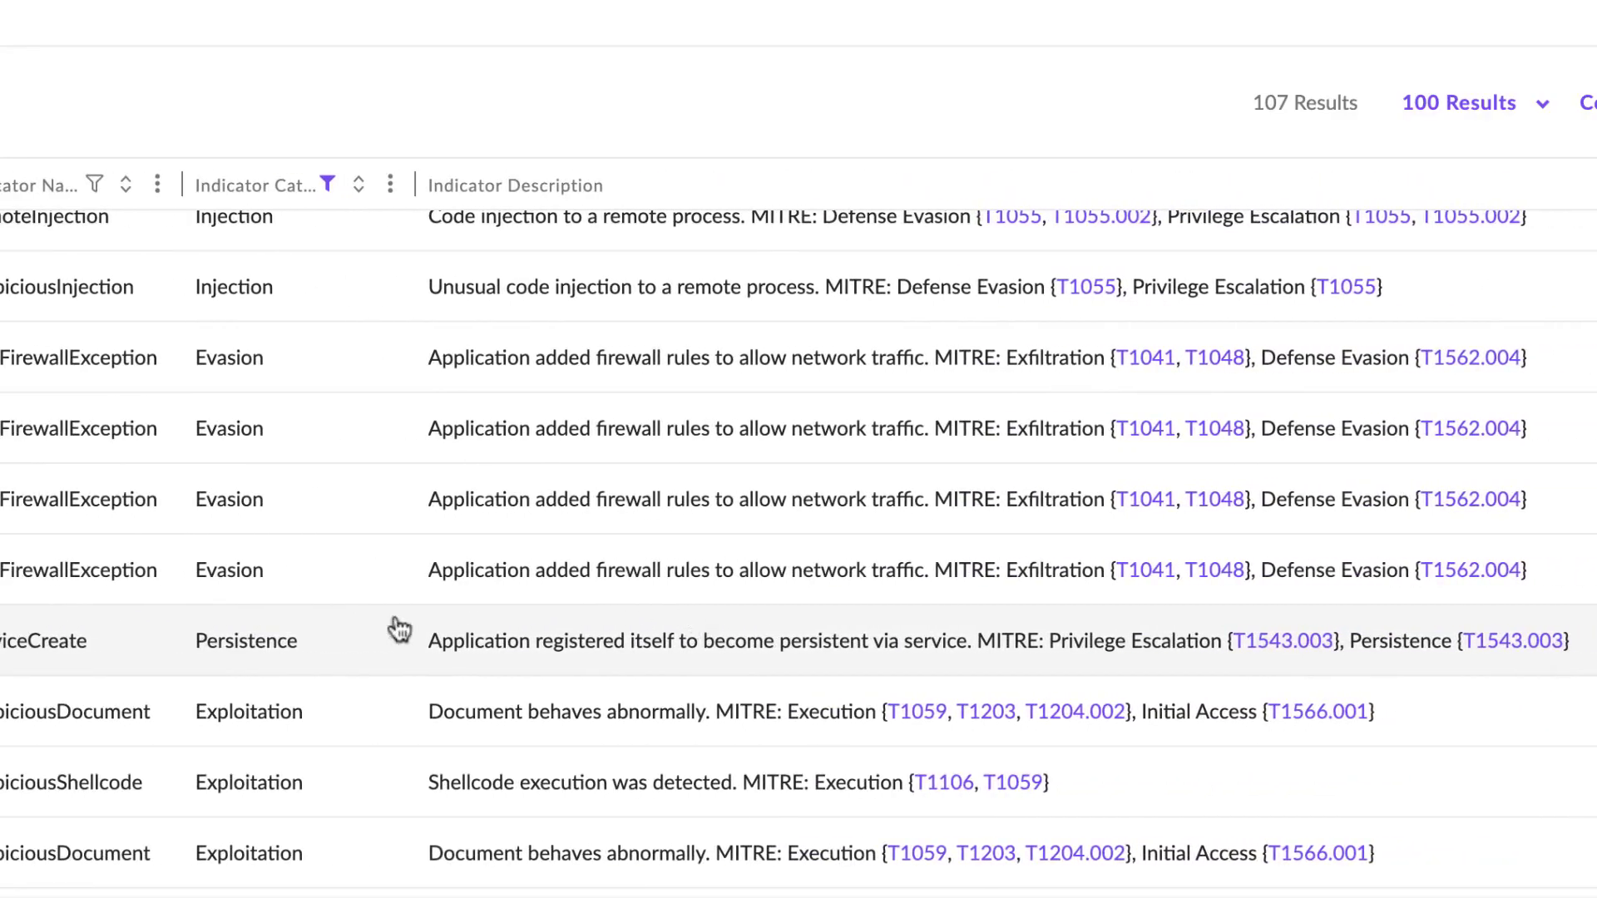
scroll(310, 665, down, 5)
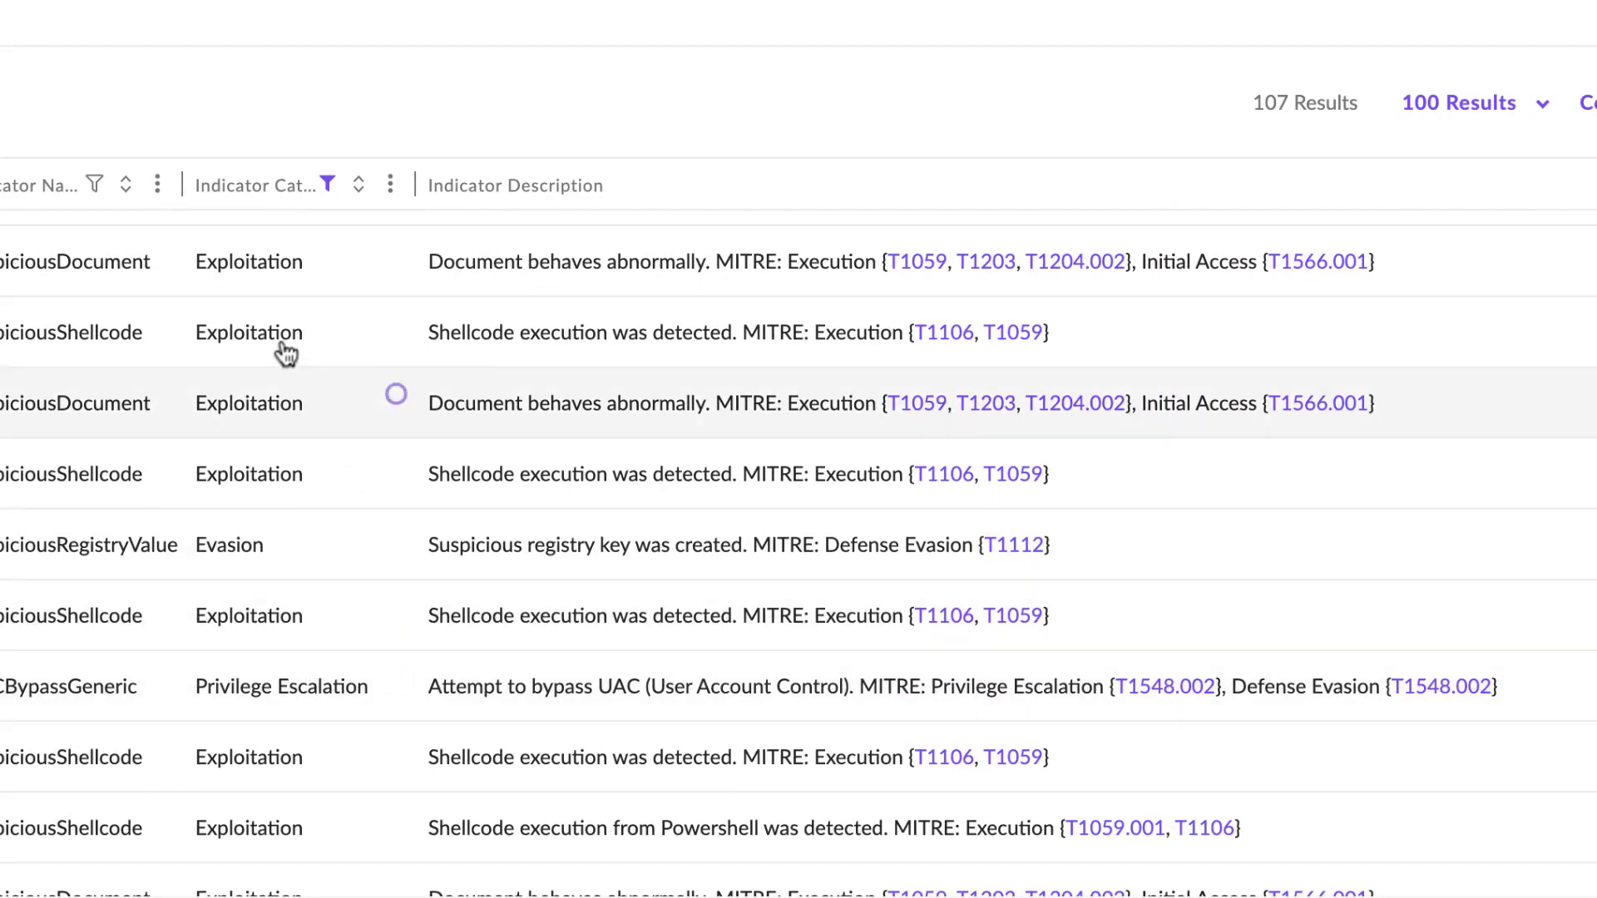
scroll(241, 325, up, 2)
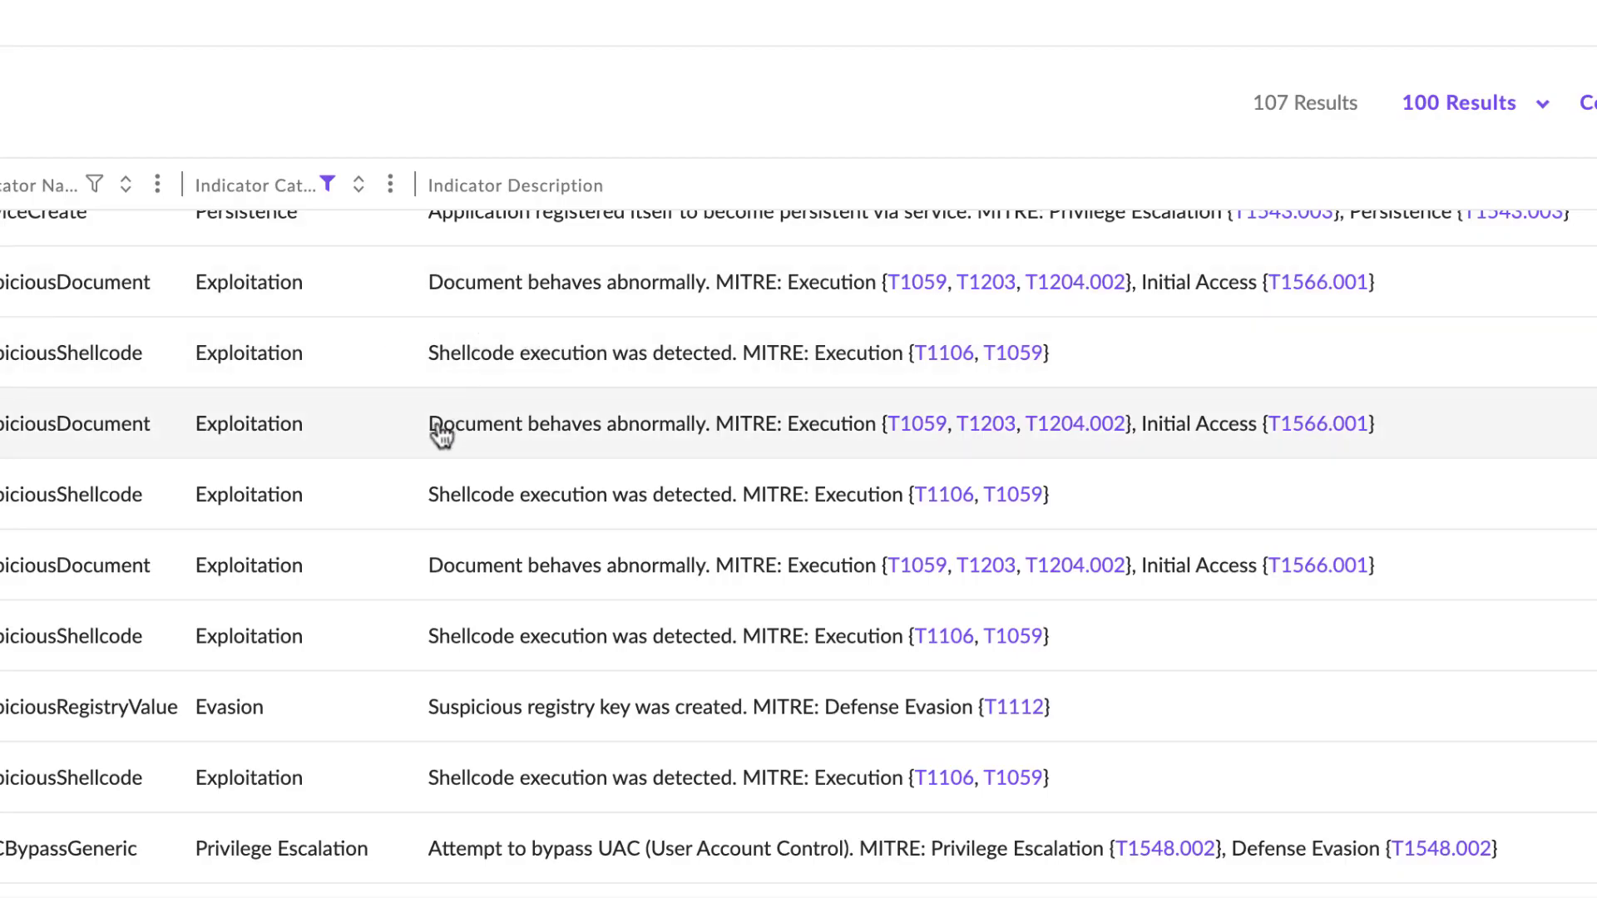
scroll(384, 566, down, 3)
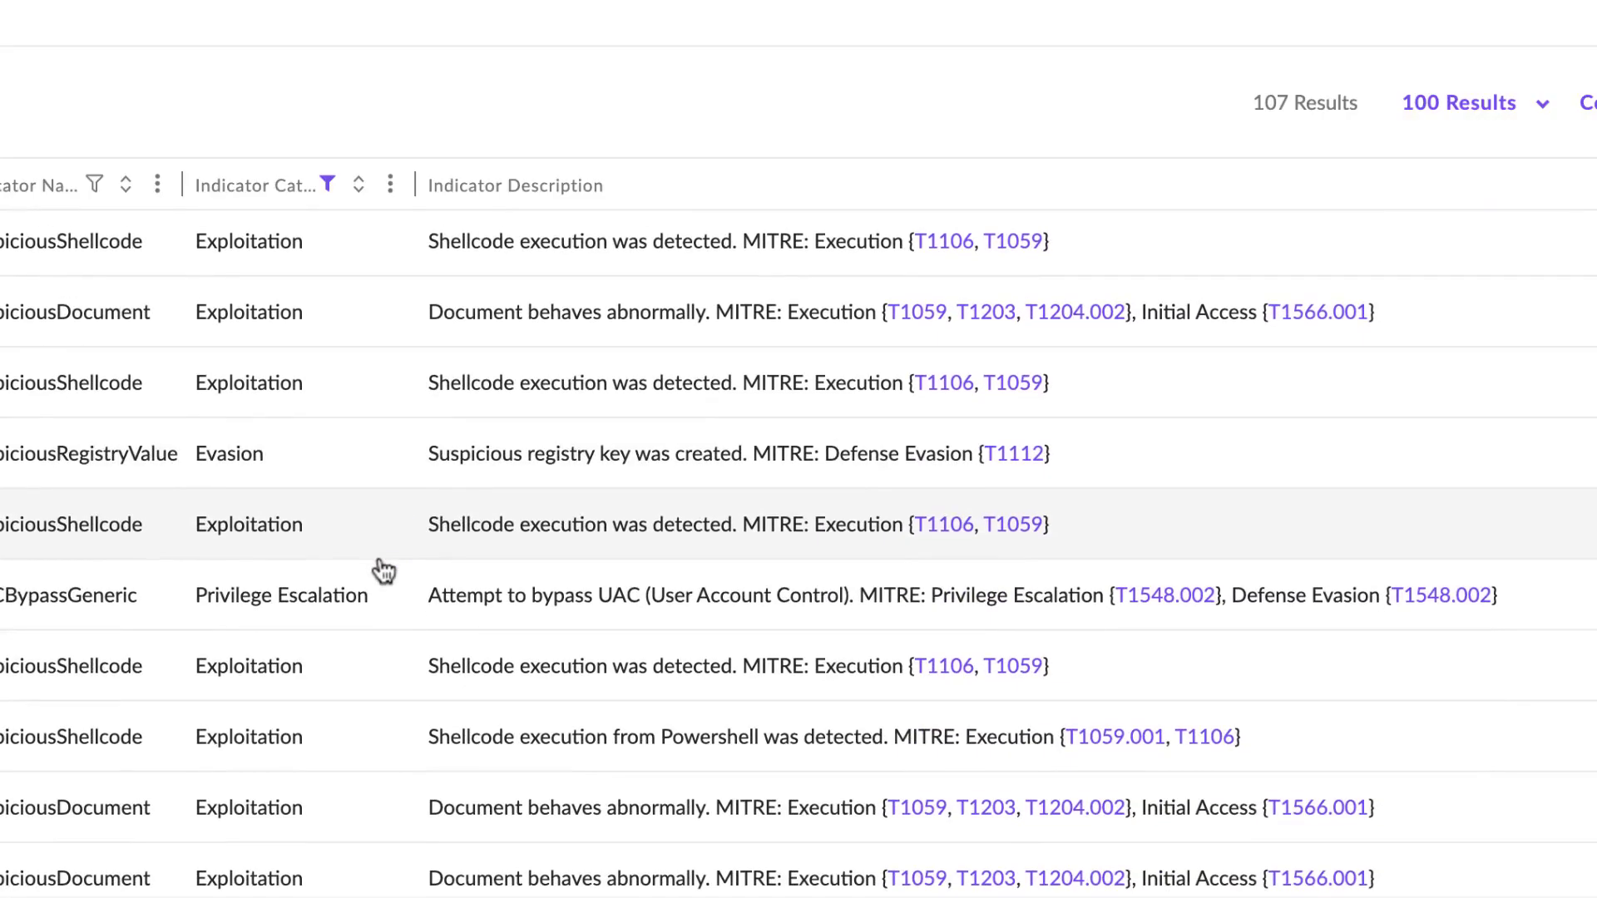
scroll(383, 570, down, 10)
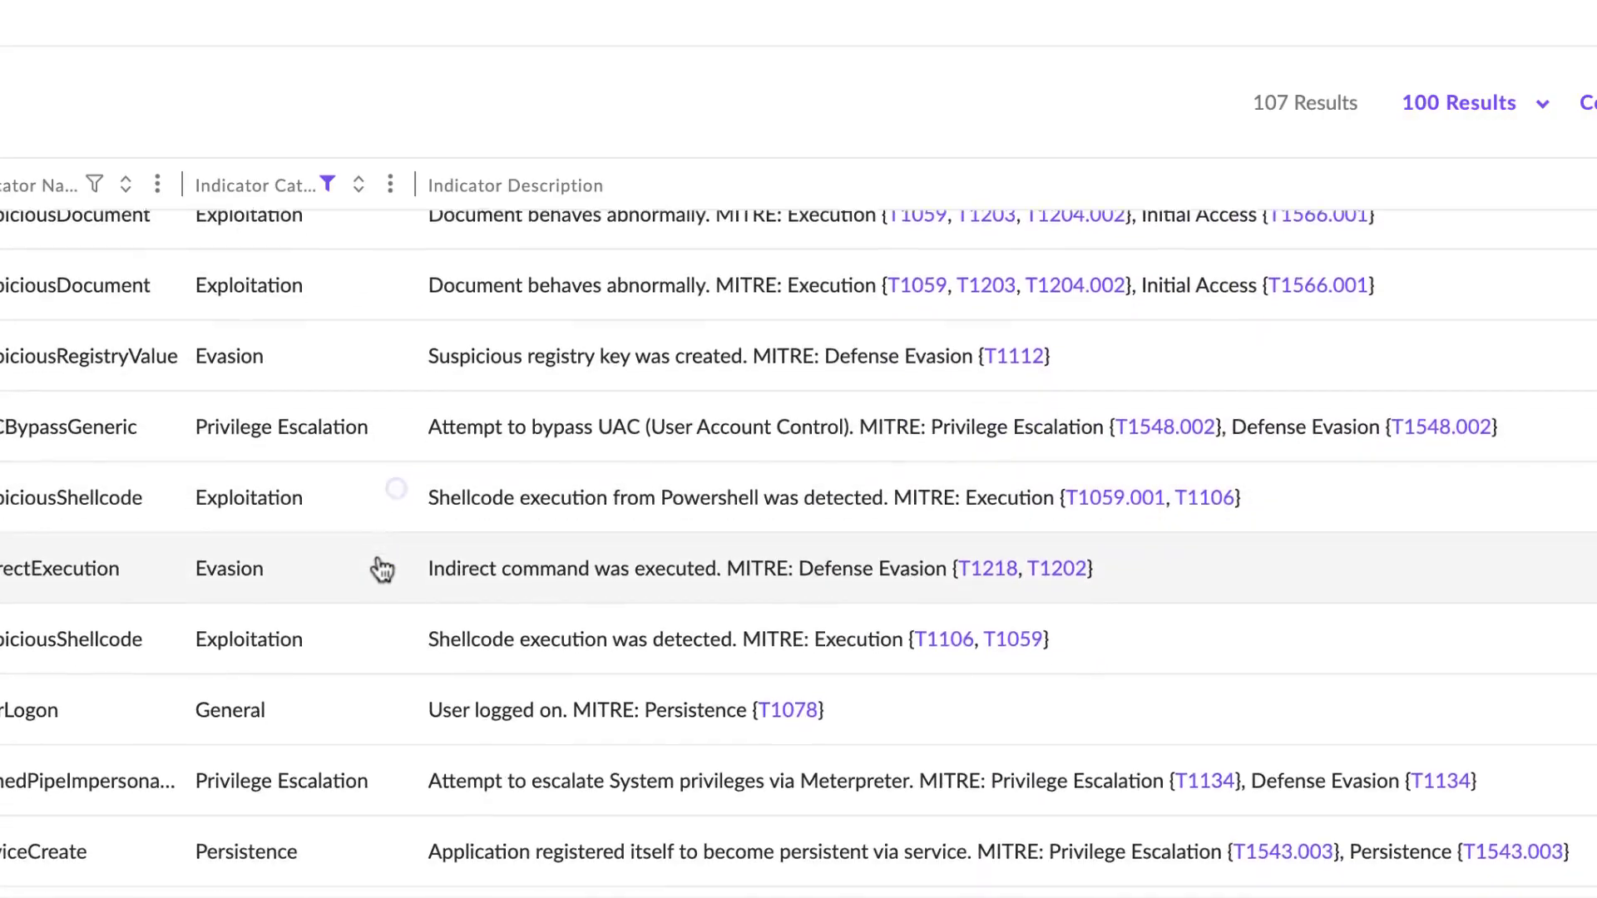
scroll(383, 570, down, 8)
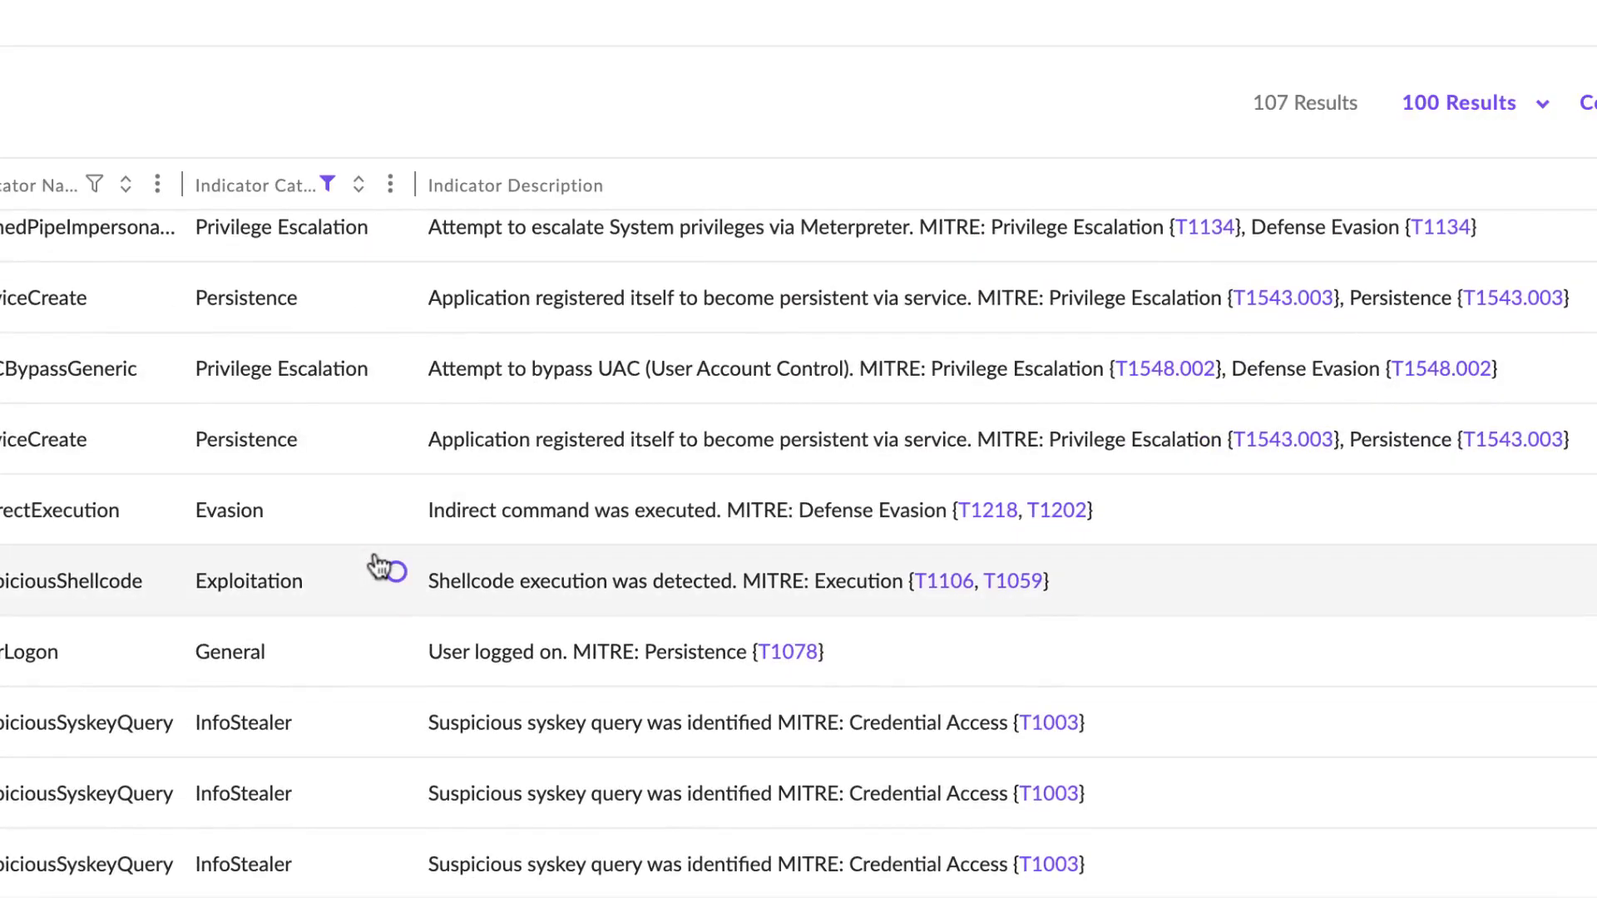
scroll(380, 567, down, 4)
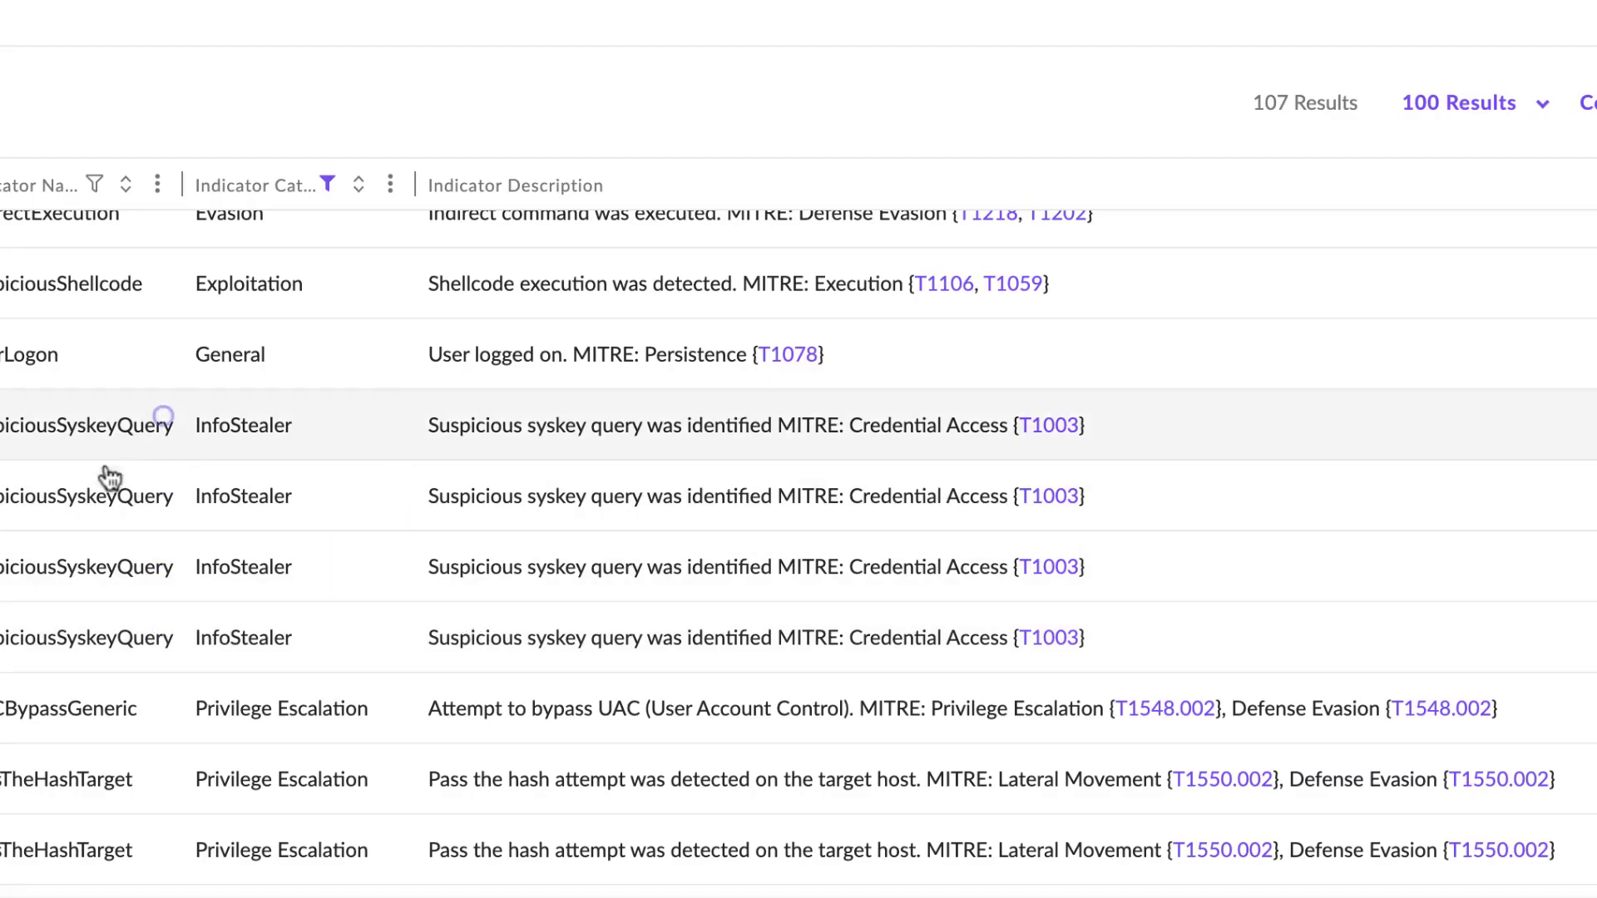
scroll(267, 608, down, 10)
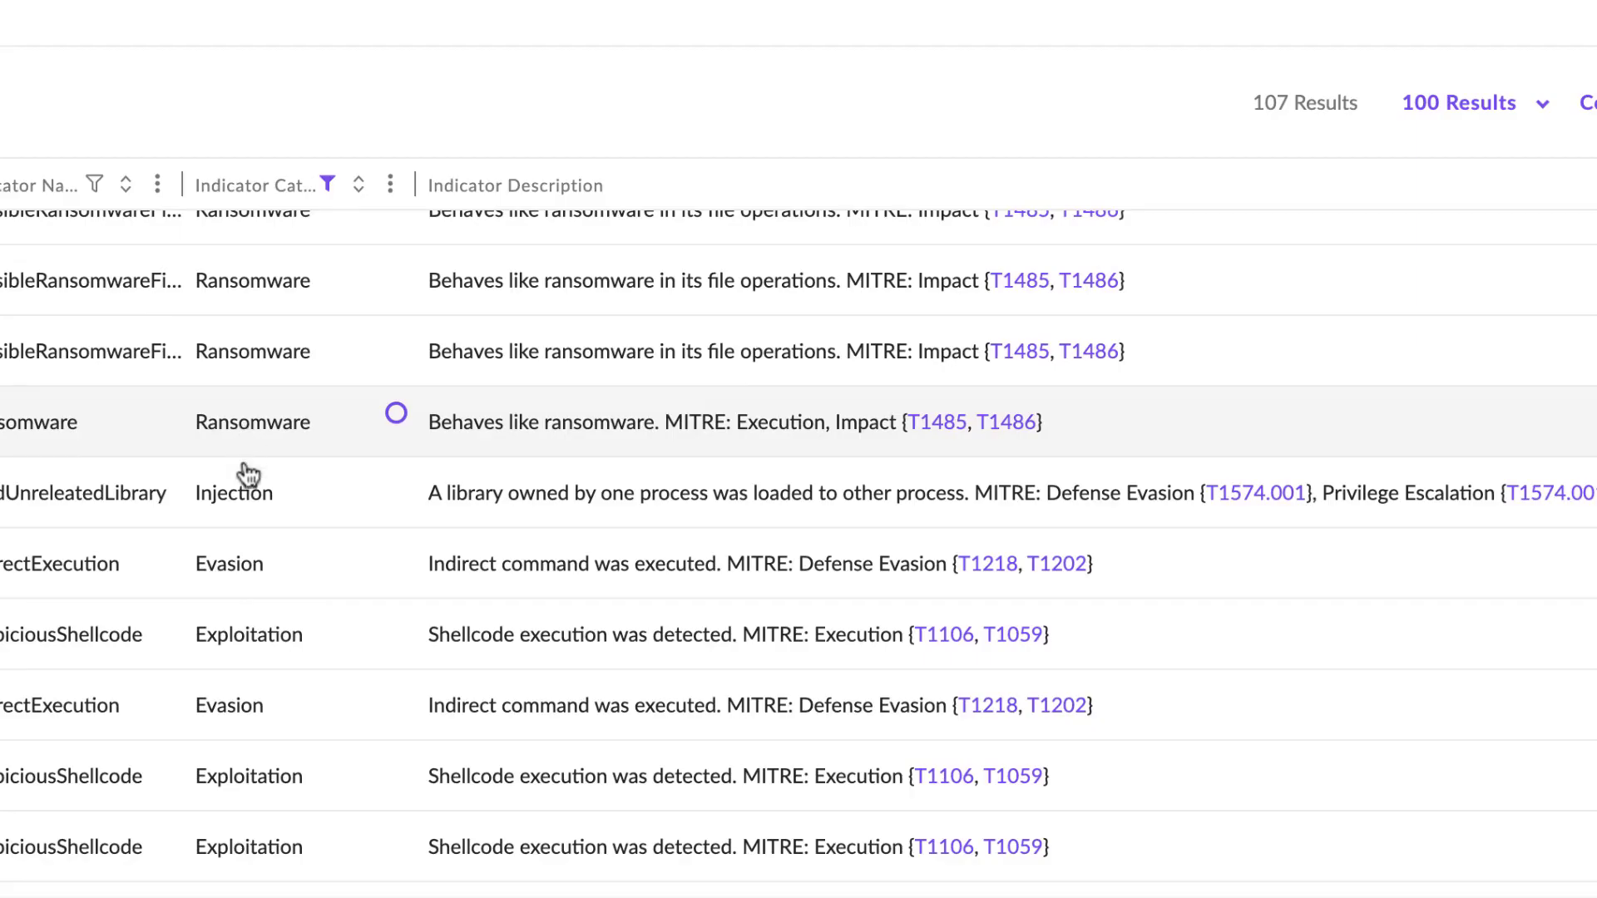
- Filter the Indicator Category column to also exclude Ransomware, Privilege Escalation, Persistence and InfoStealer from the results
scroll(249, 499, down, 2)
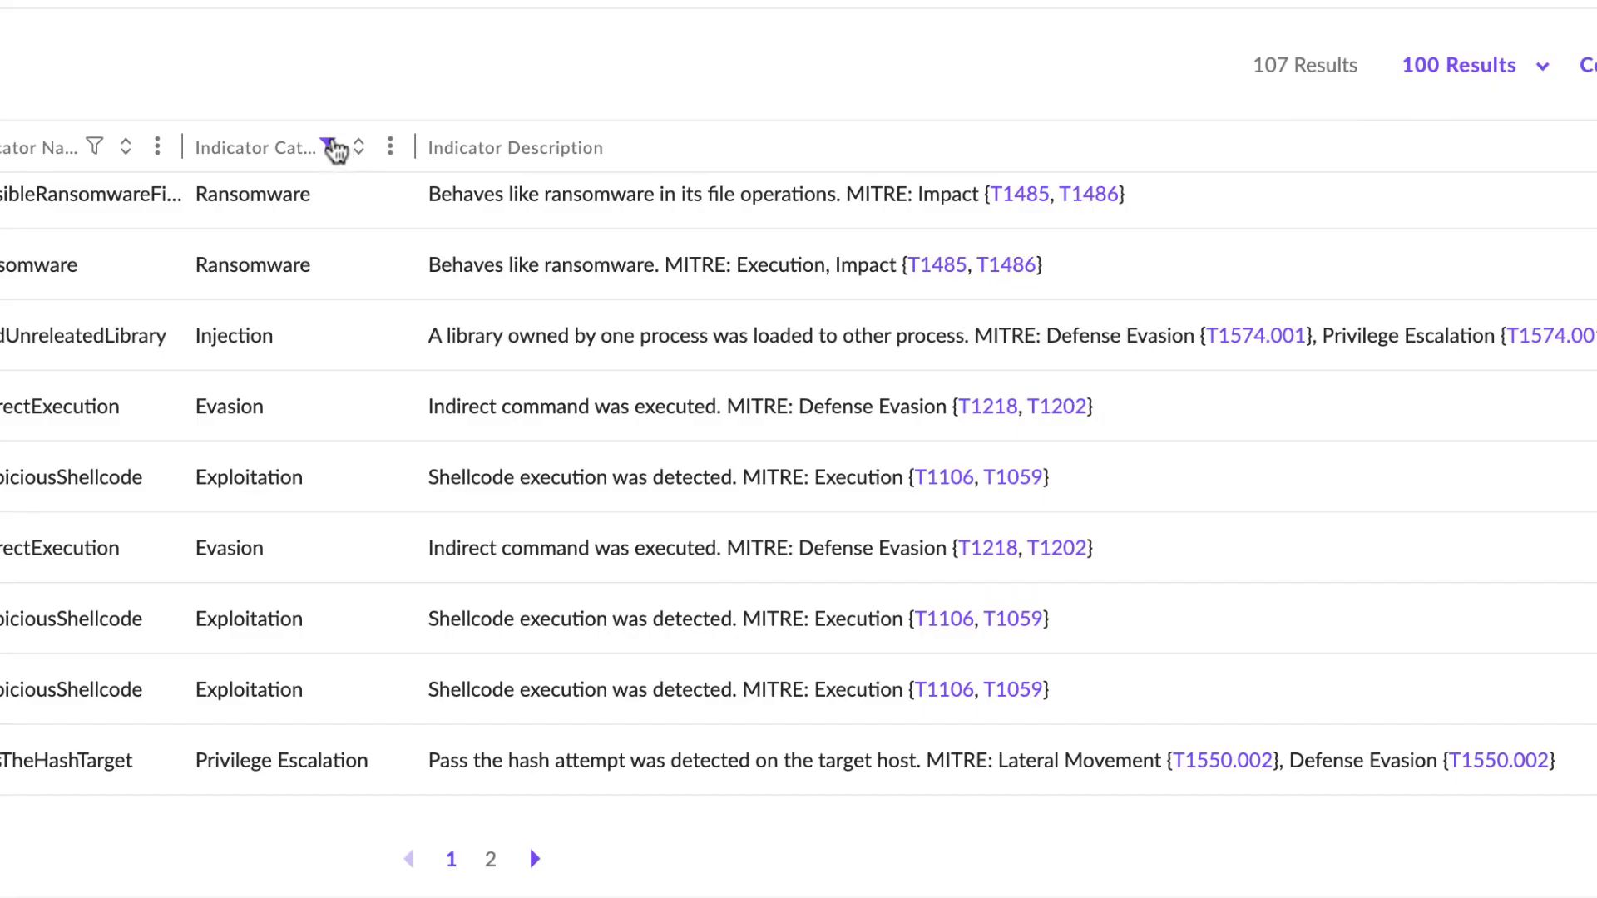
click(331, 146)
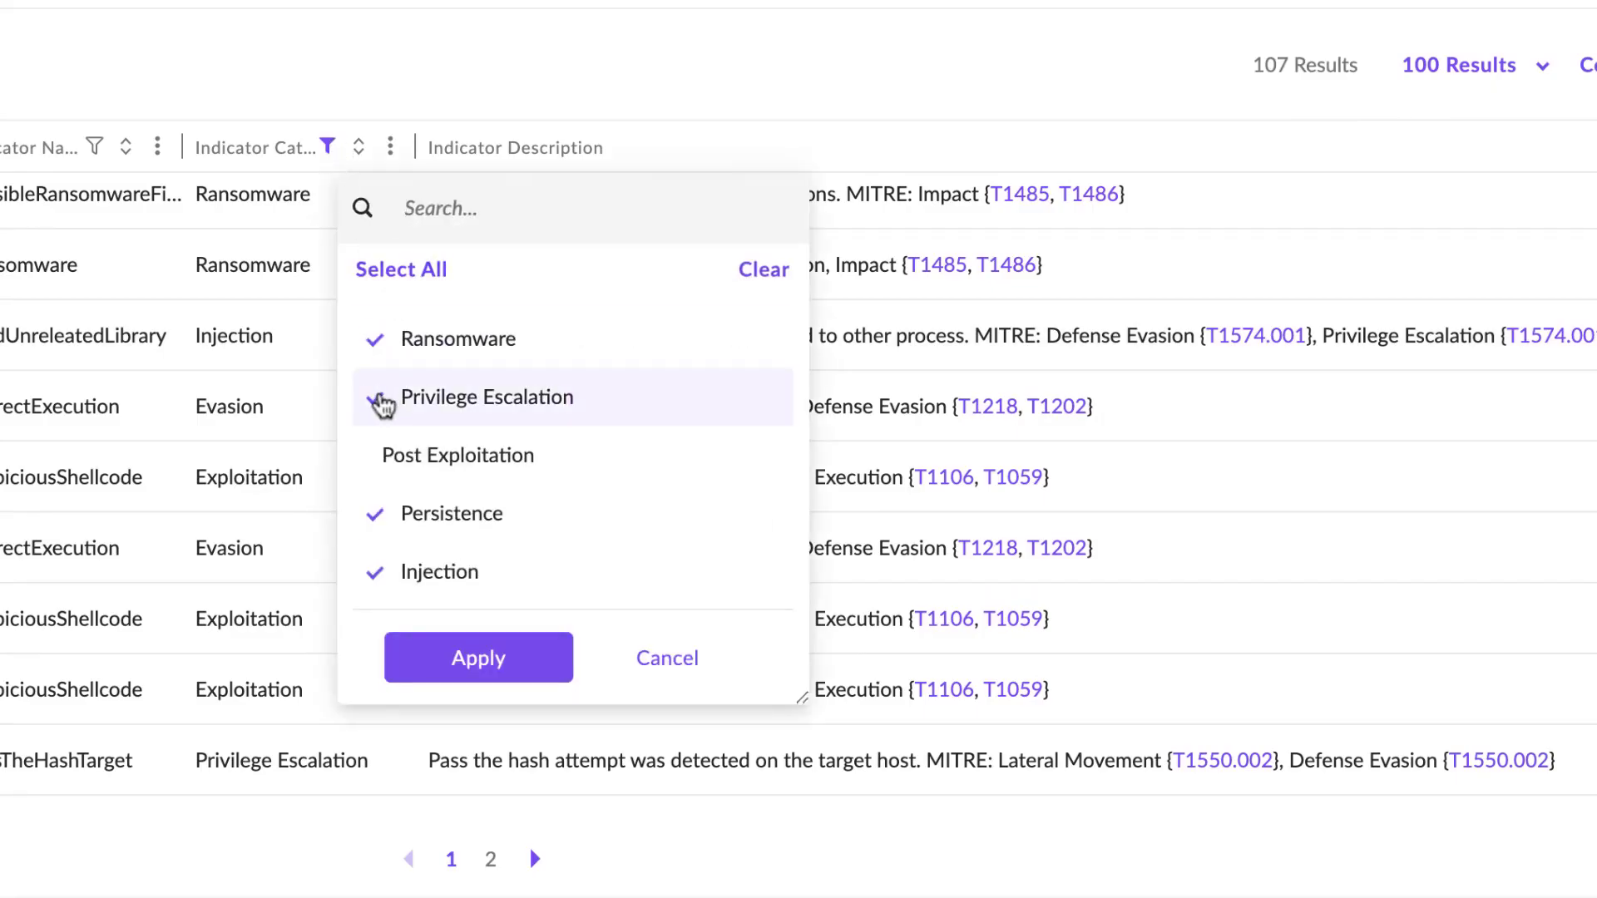
click(379, 405)
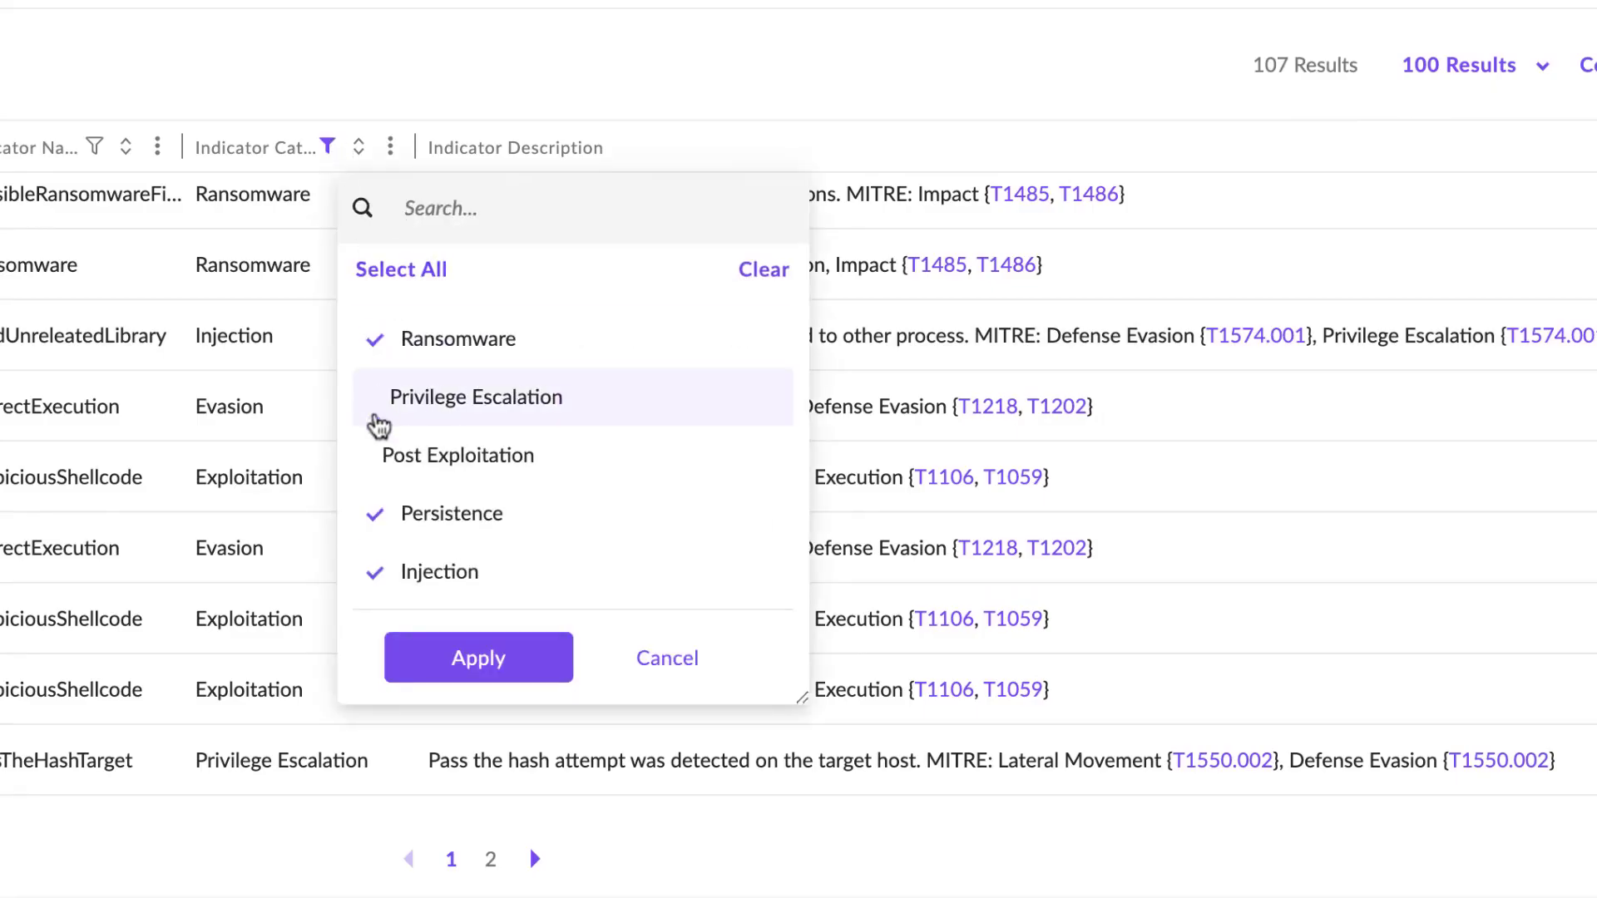
click(378, 519)
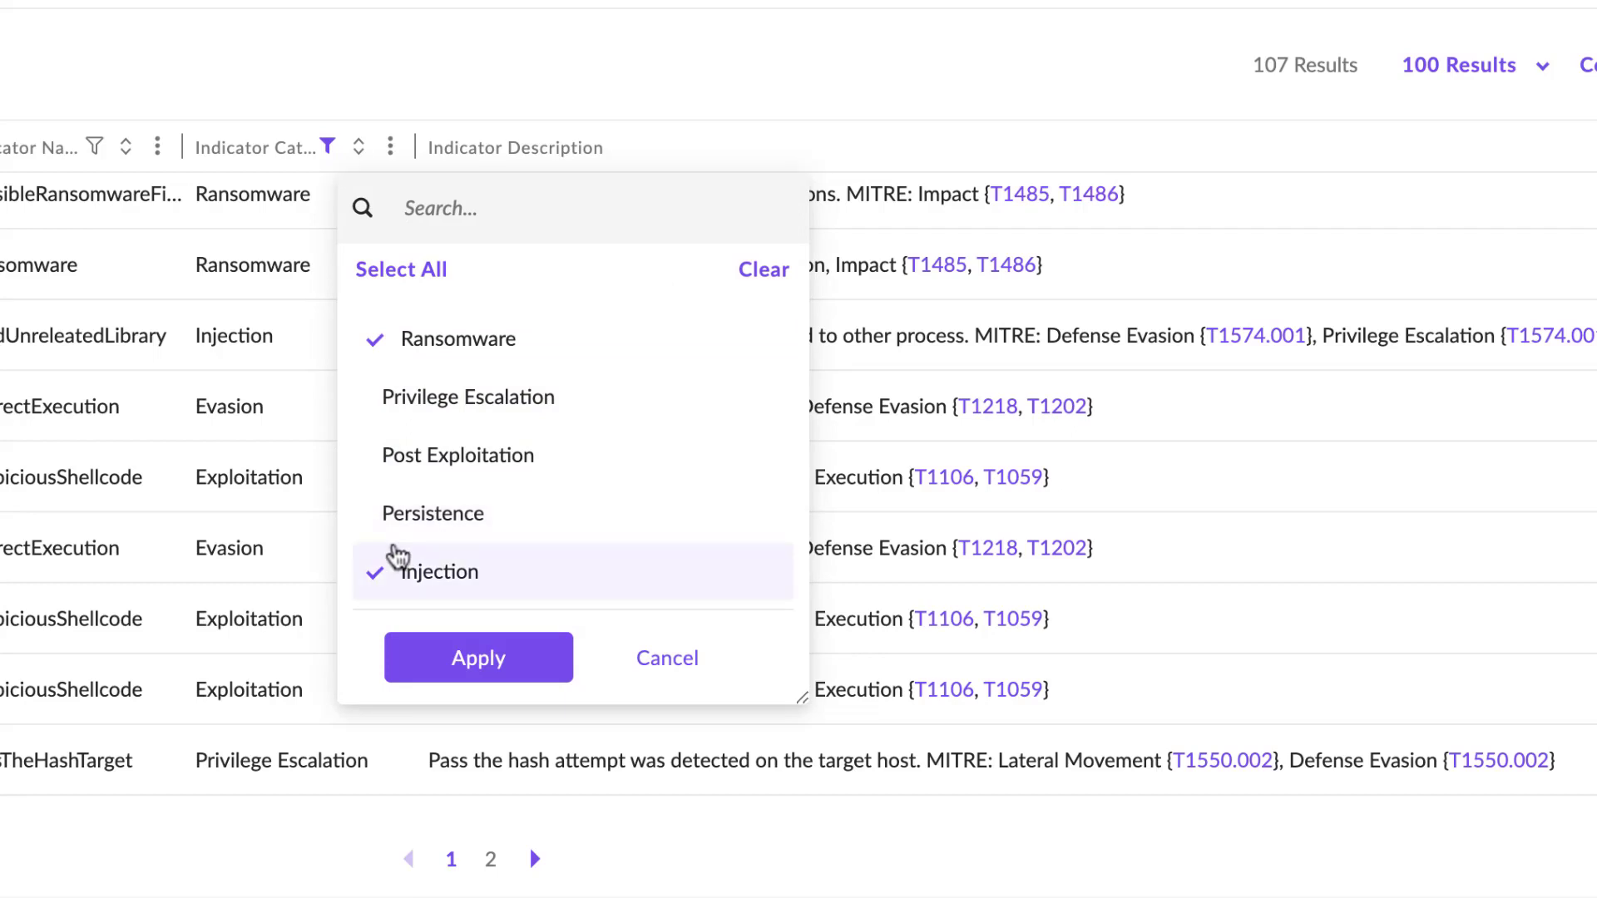
click(391, 350)
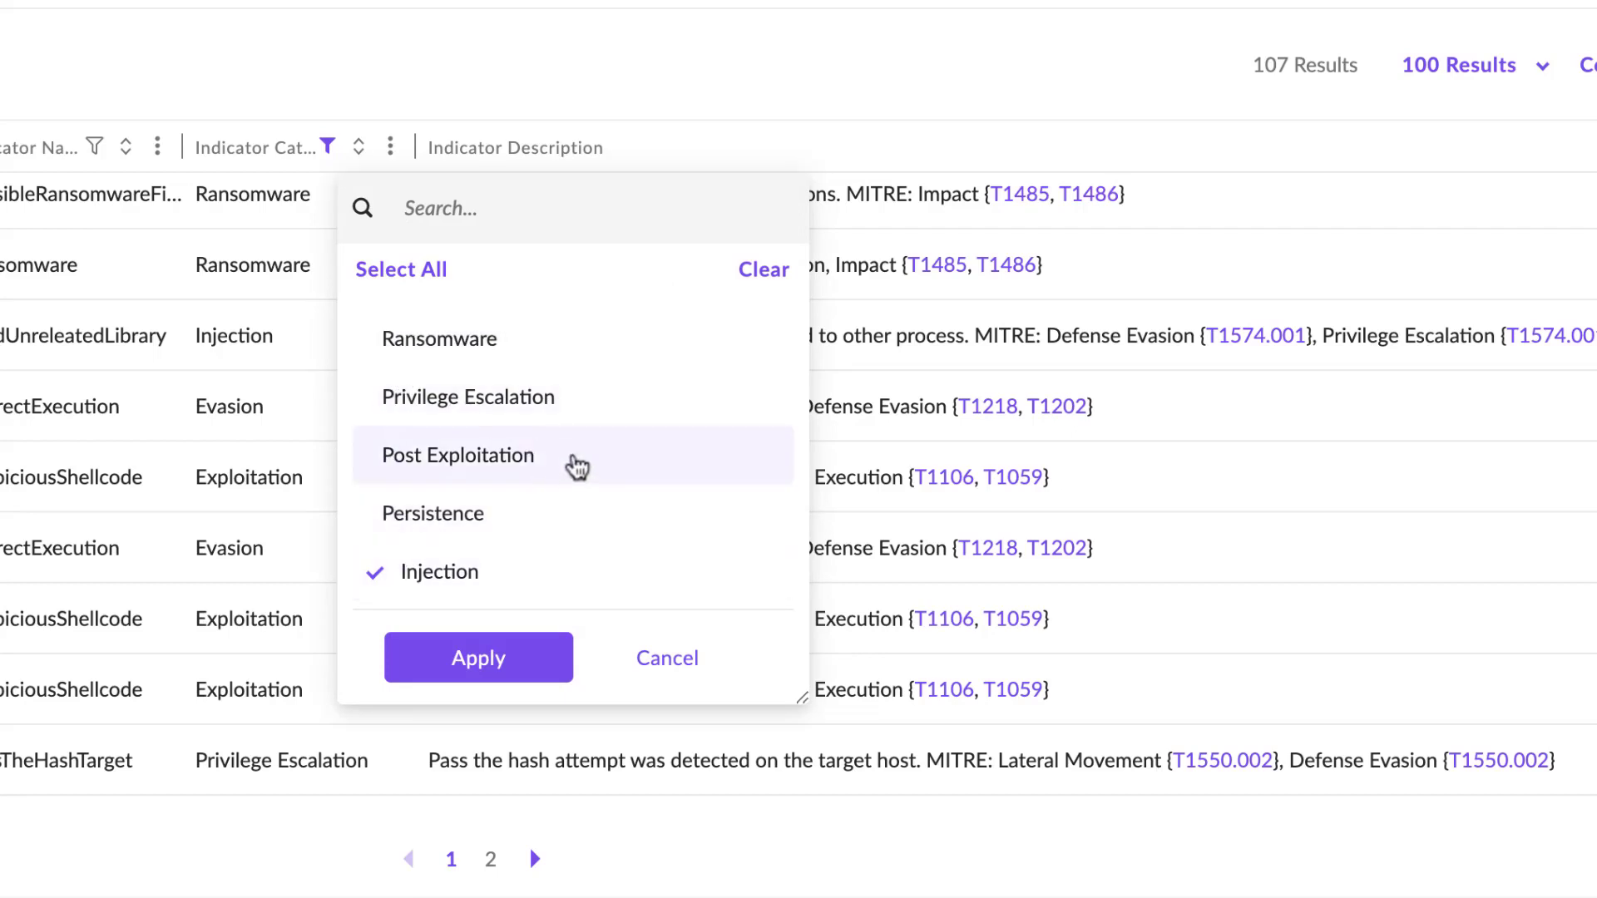
scroll(566, 463, down, 2)
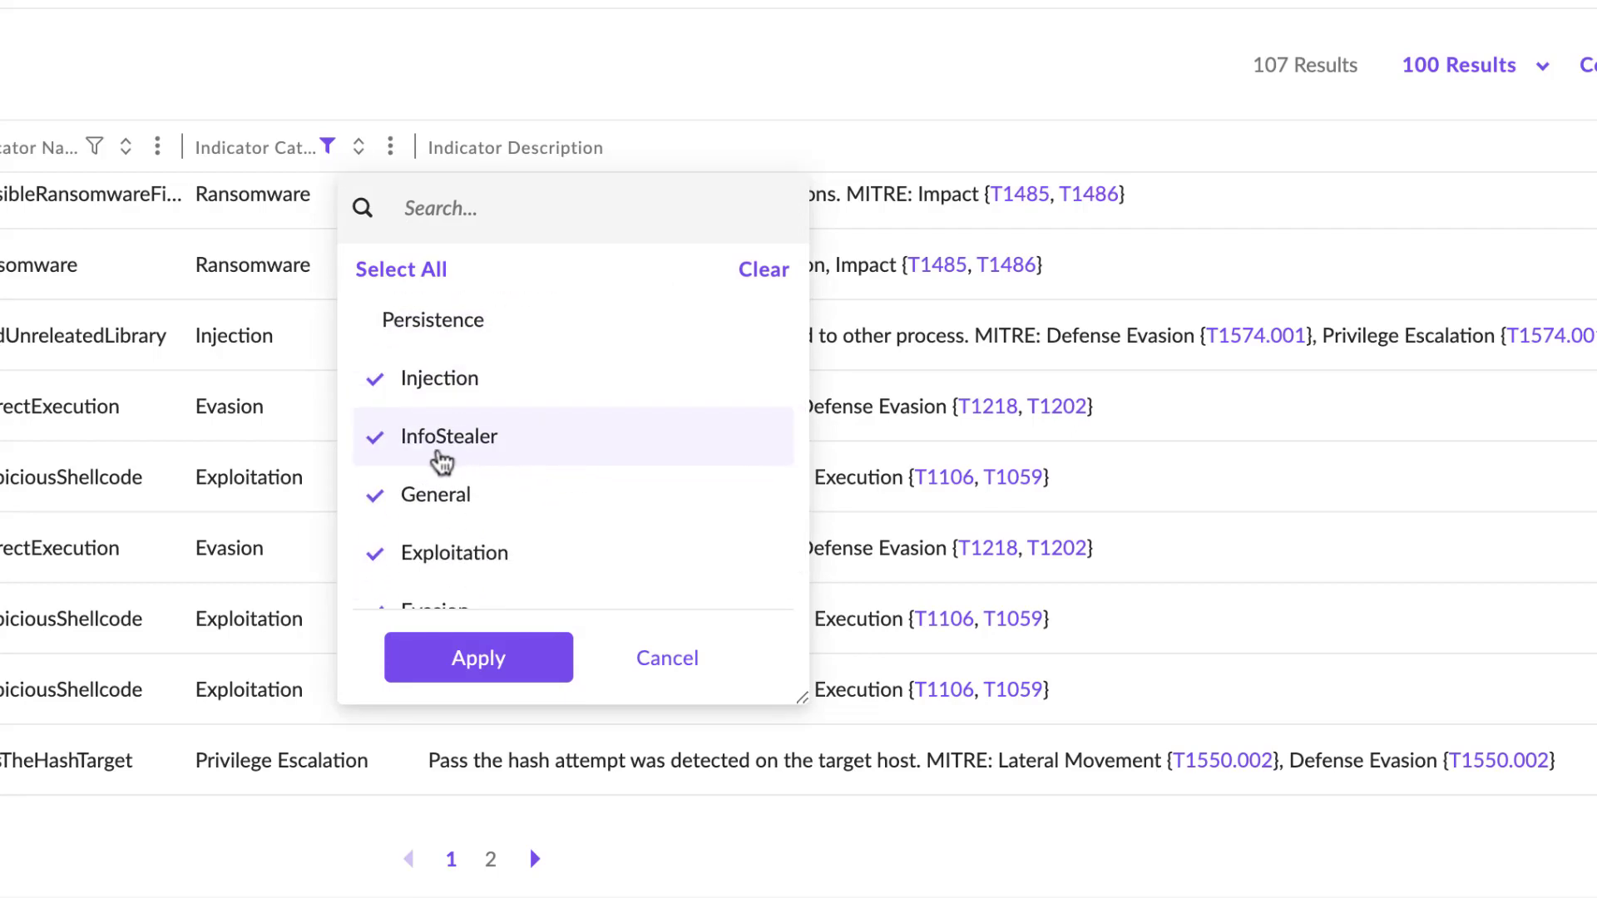
click(376, 442)
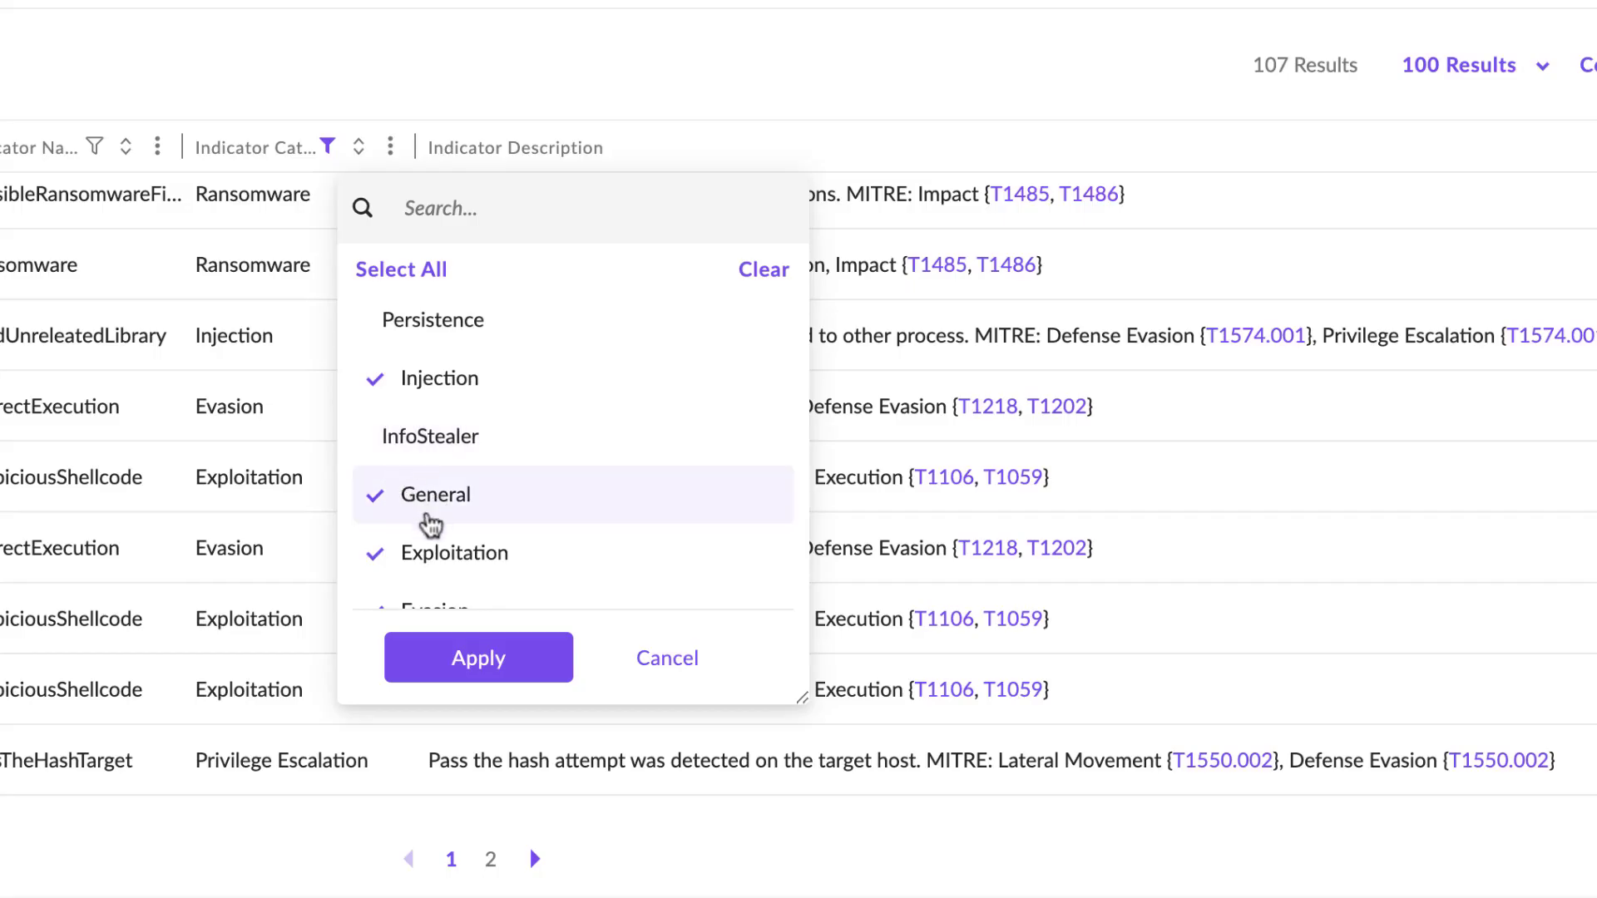
click(476, 658)
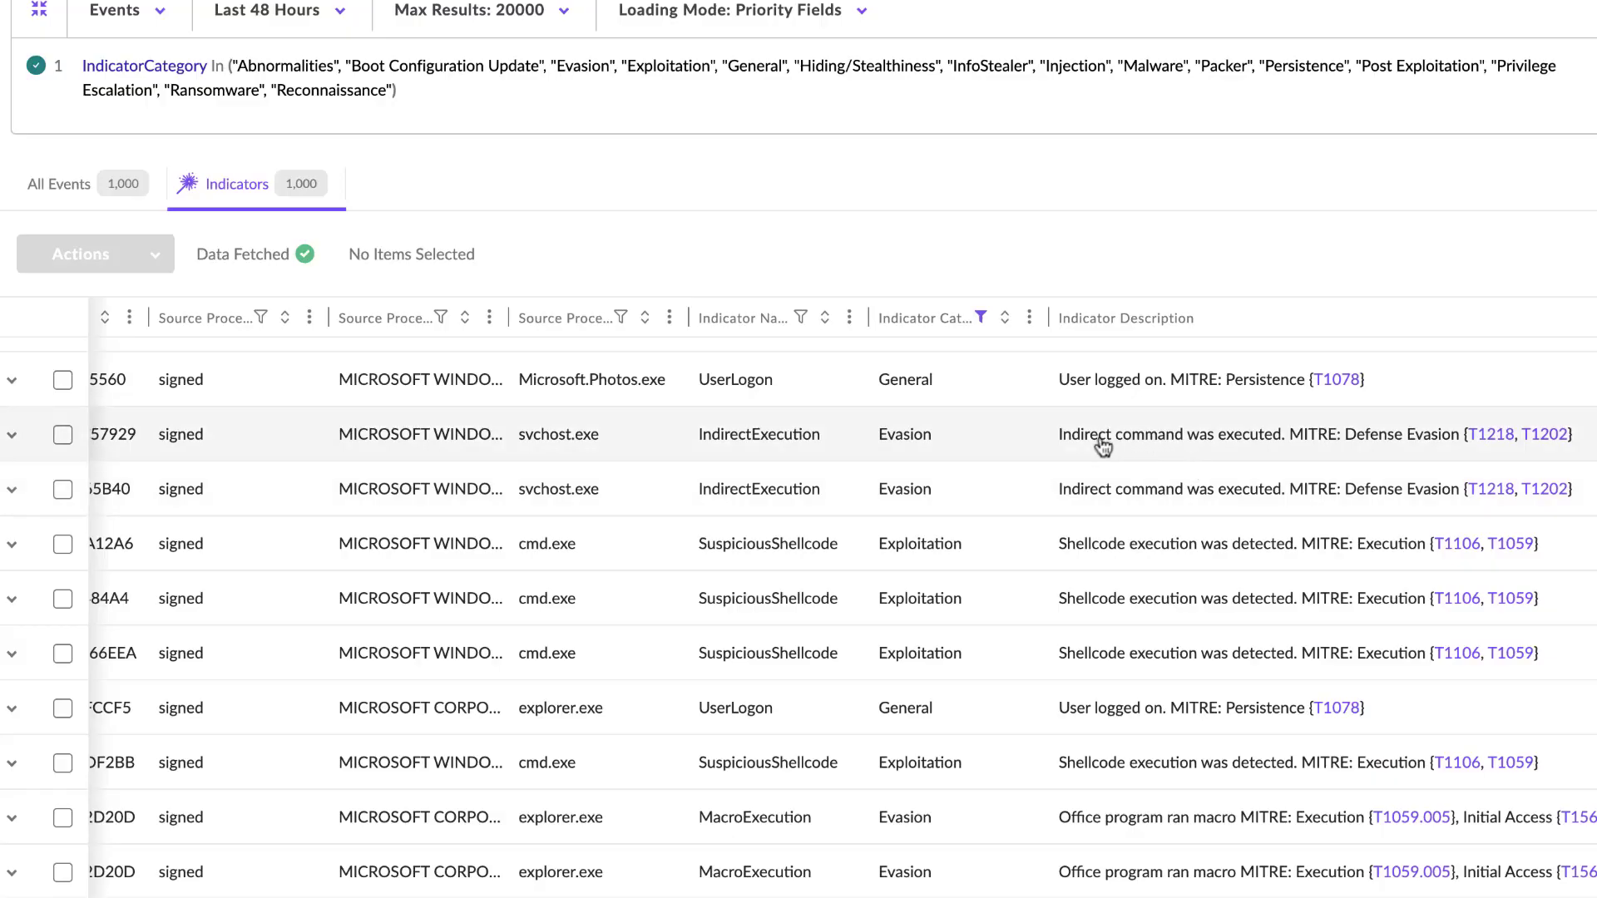
- Review the source processes, signatures, indicator names and descriptions with MITRE techniques in the remaining General, Exploitation, Evasion and Injection events
scroll(1087, 473, up, 1)
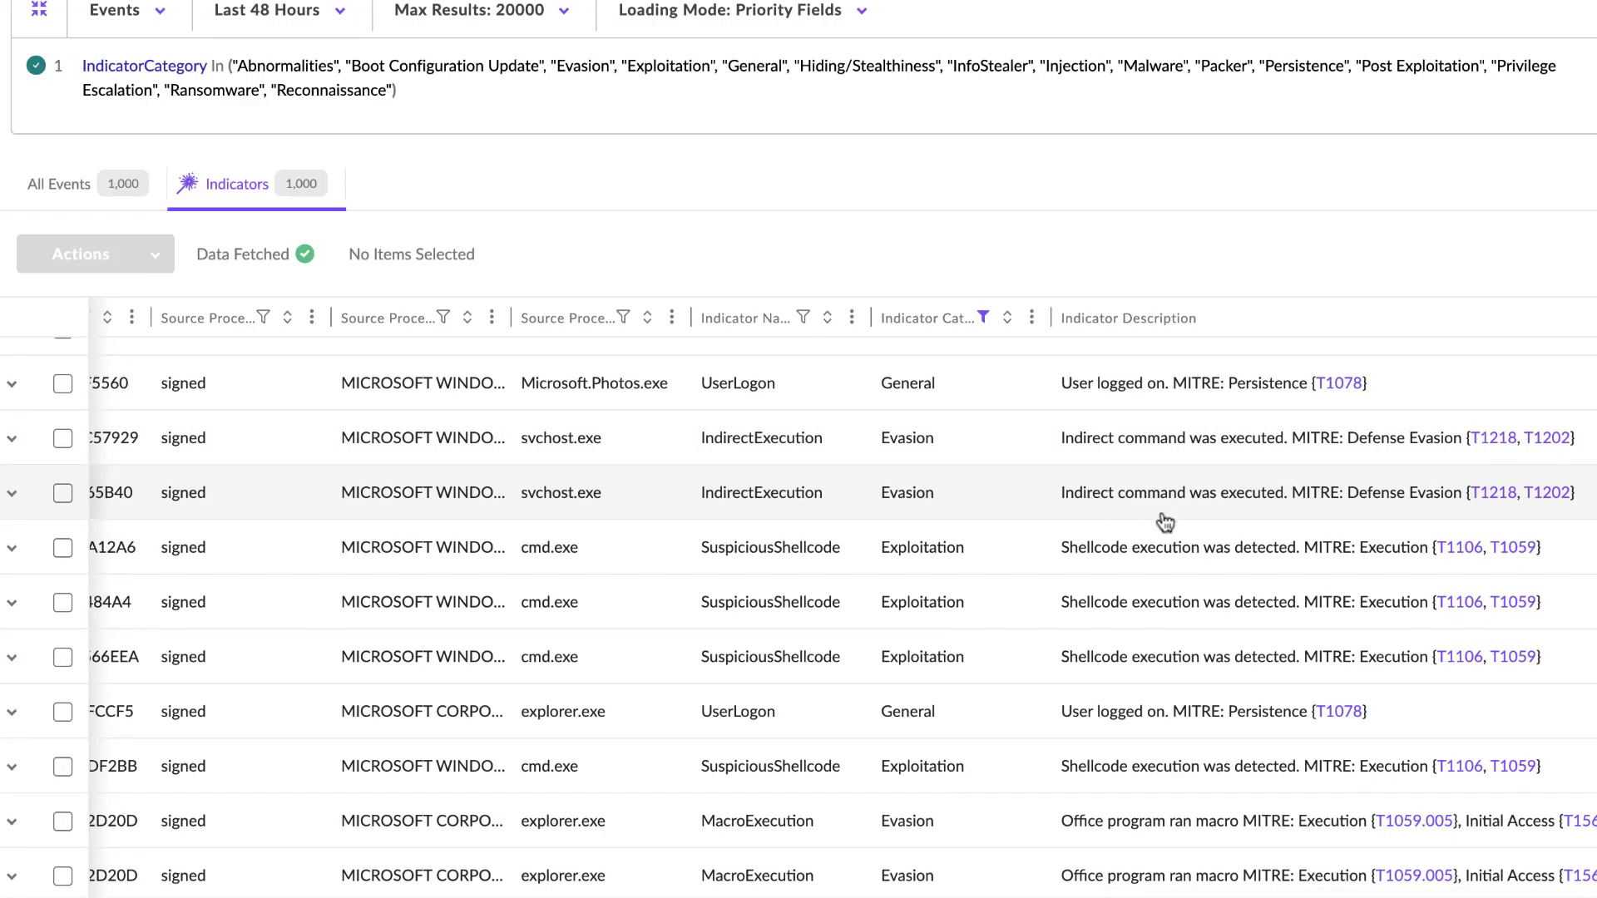
scroll(1489, 495, left, 1)
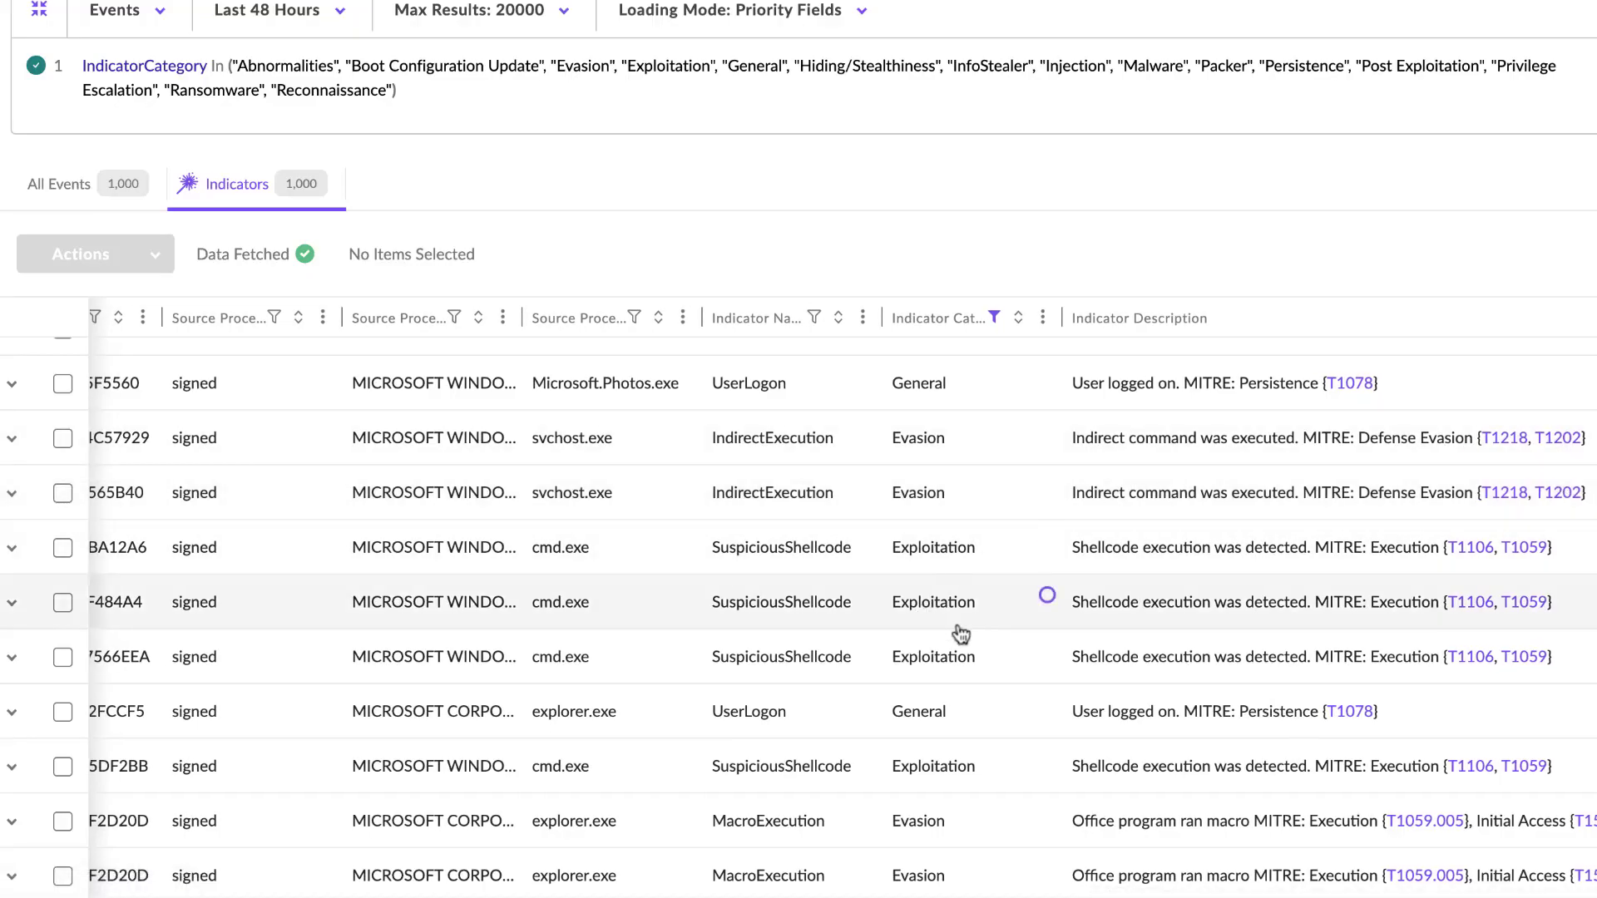
scroll(956, 722, down, 3)
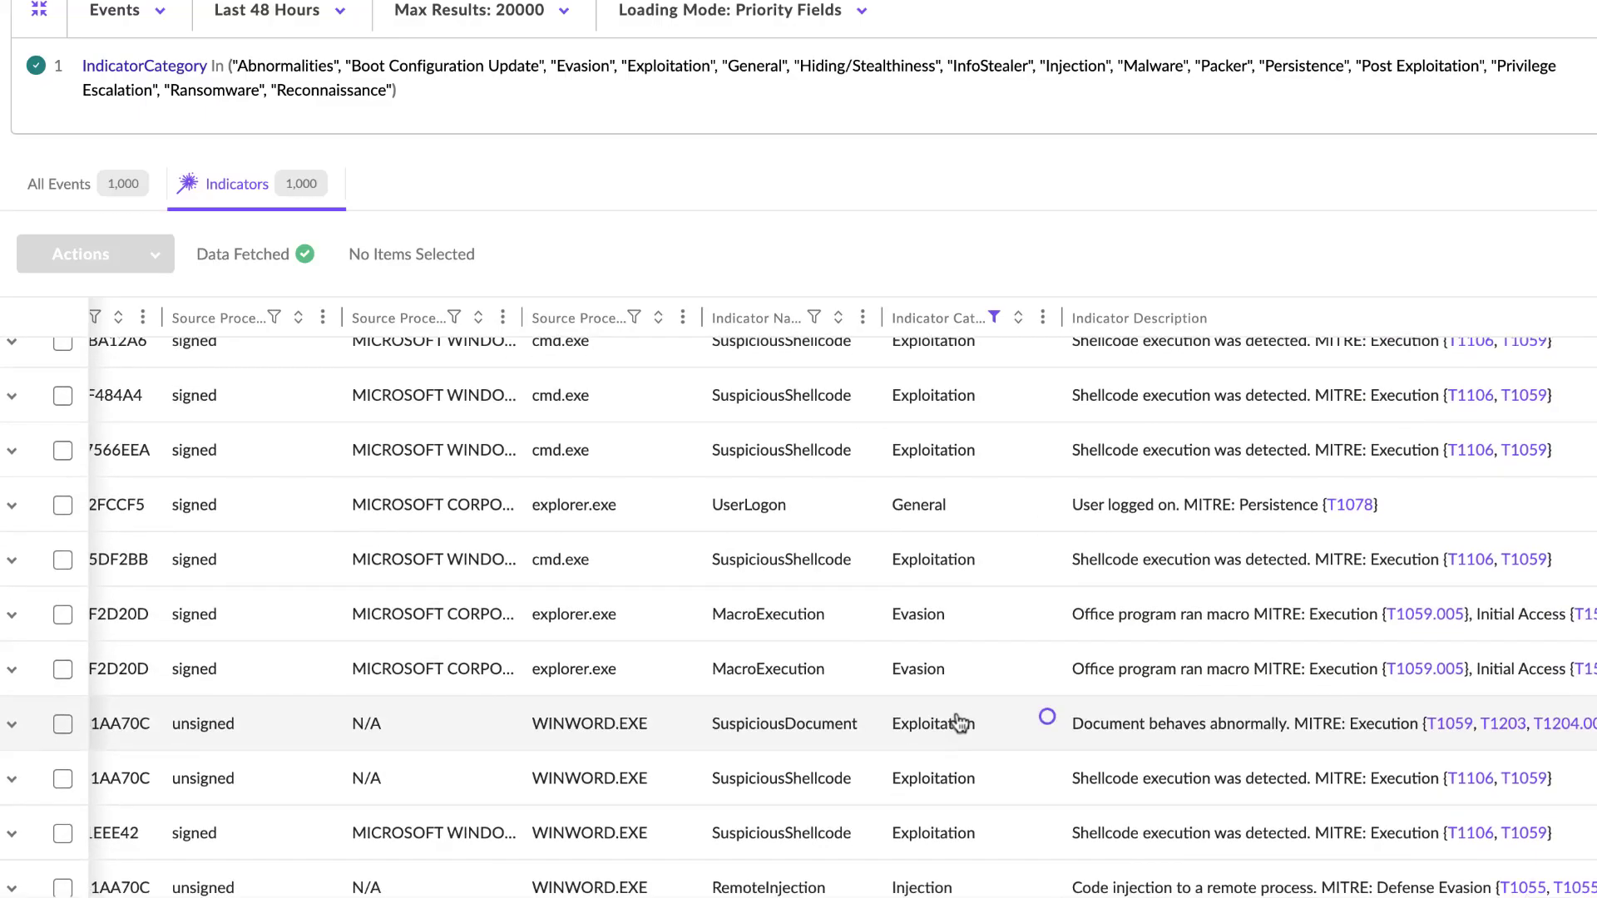
scroll(956, 722, down, 6)
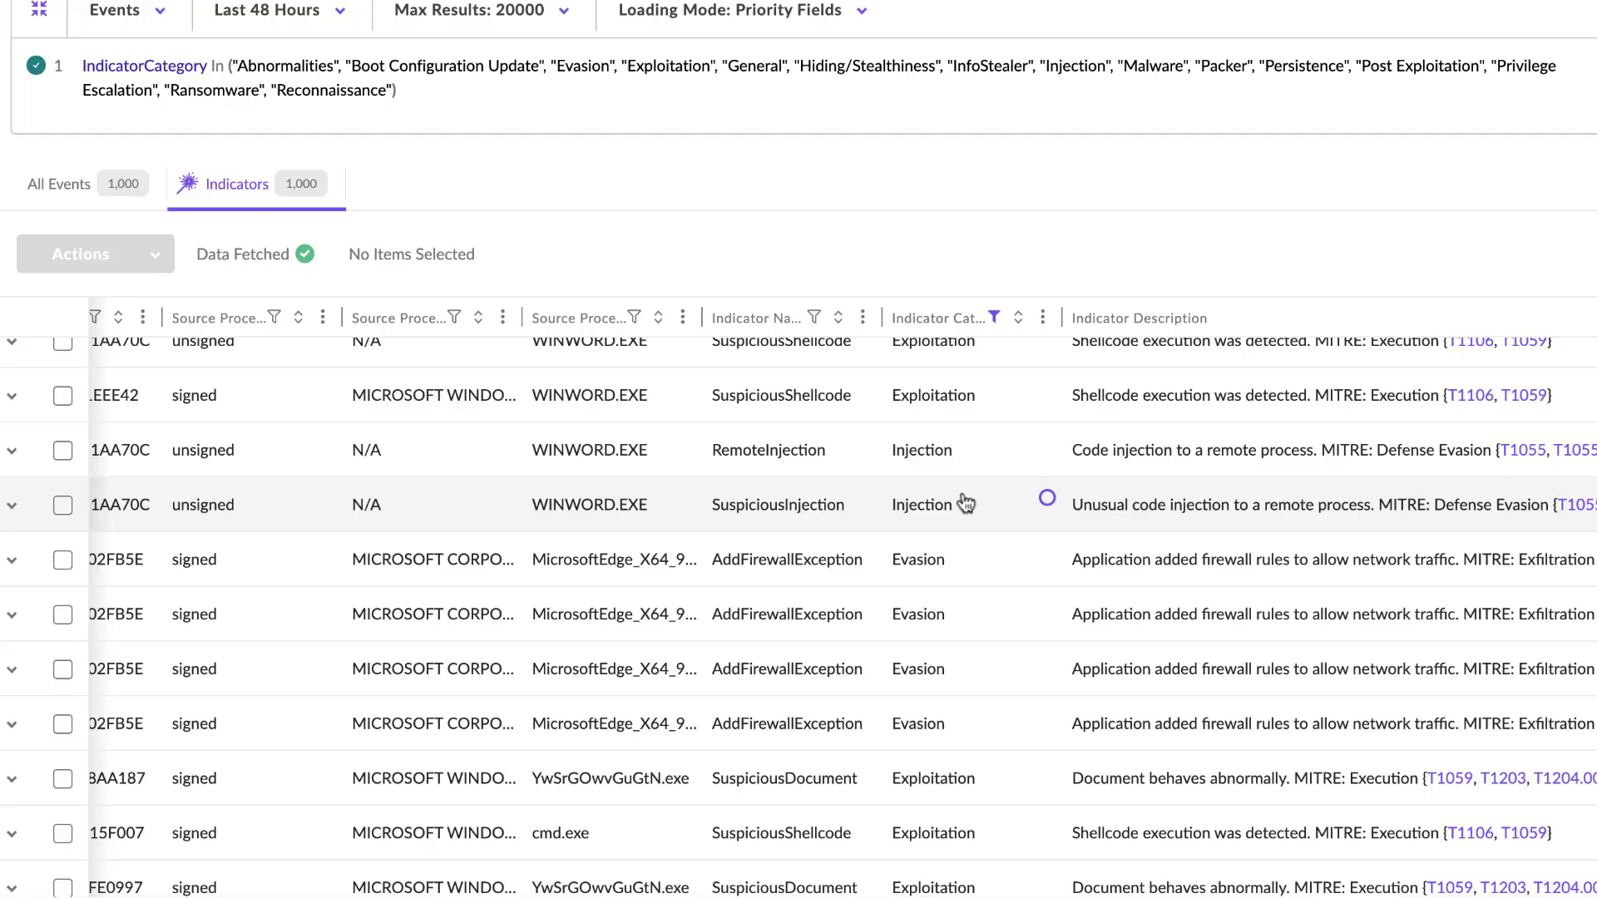
scroll(965, 503, down, 5)
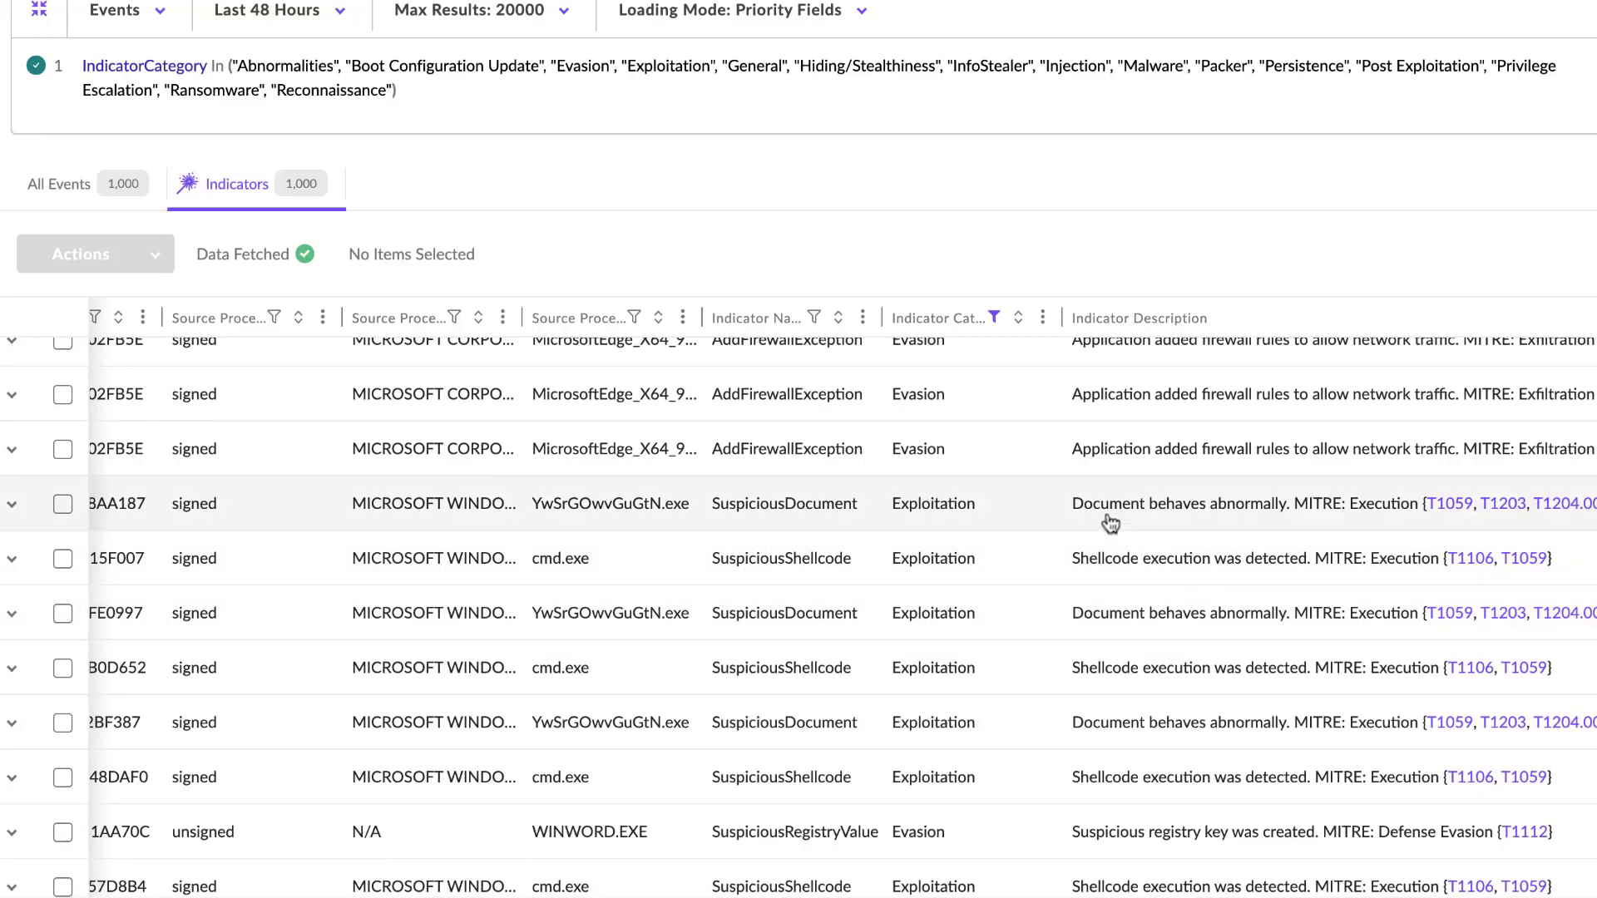
scroll(1117, 665, down, 7)
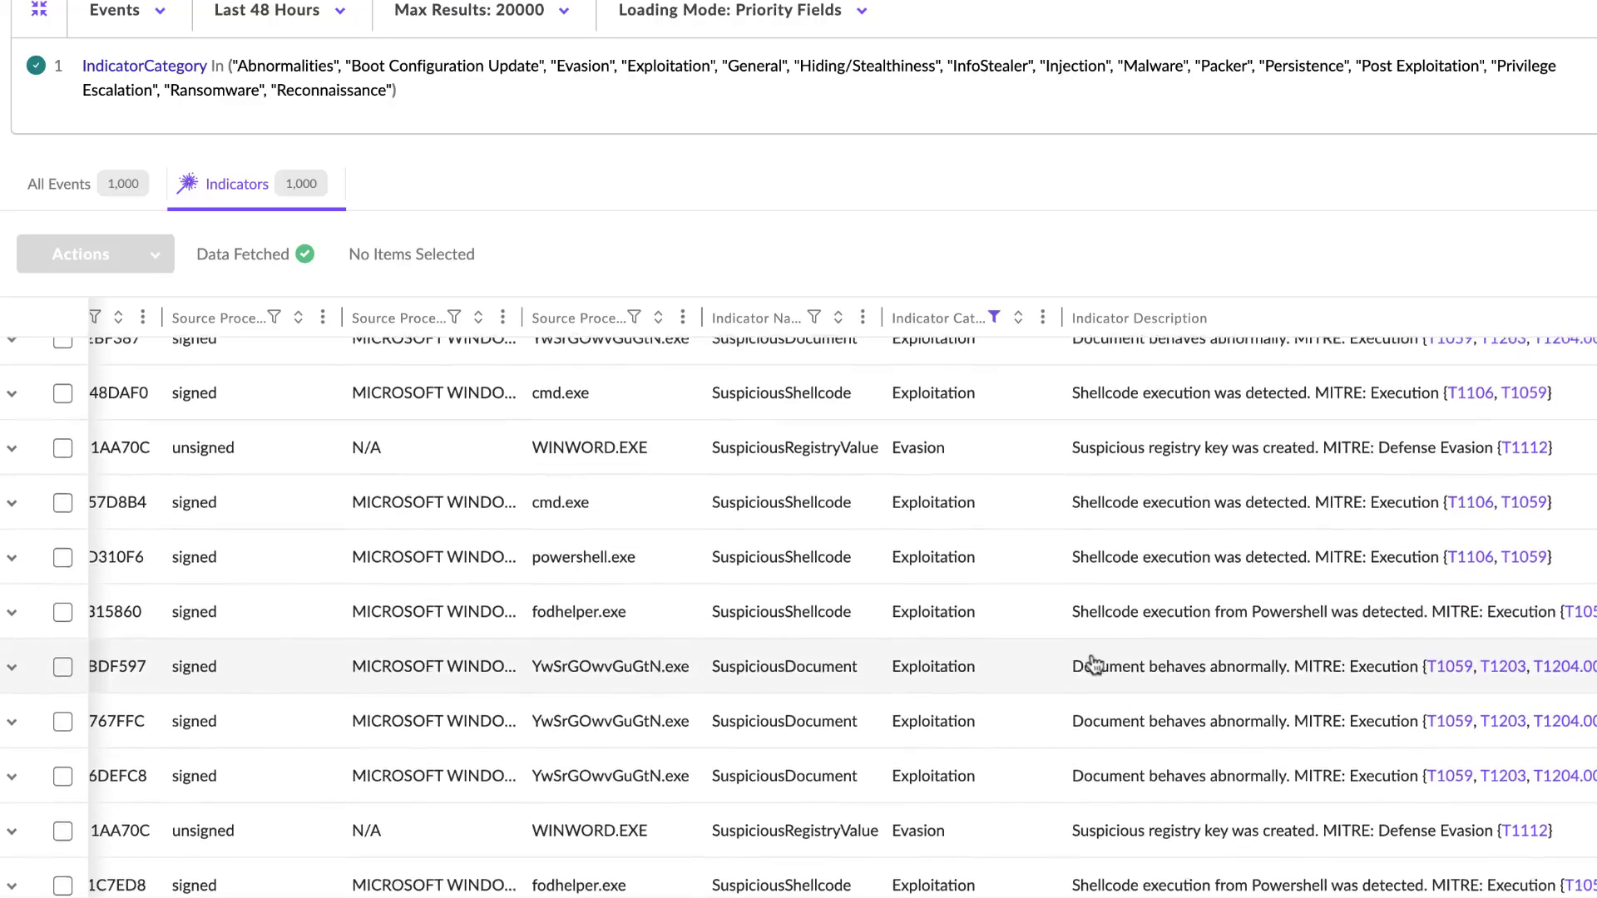
scroll(1039, 573, down, 12)
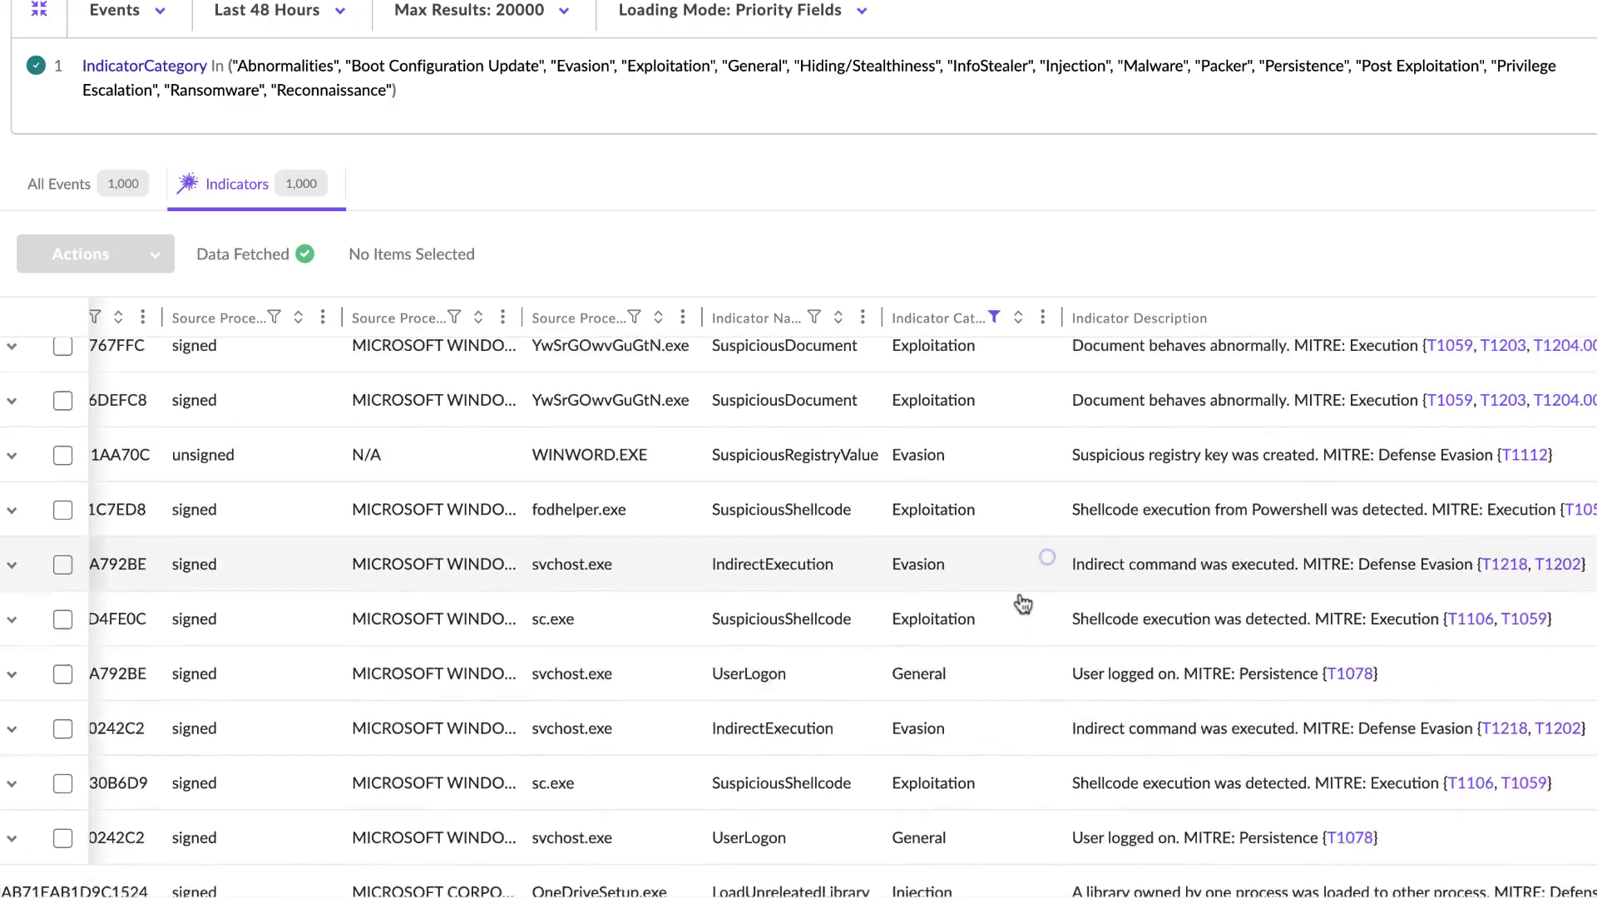
scroll(1022, 605, down, 6)
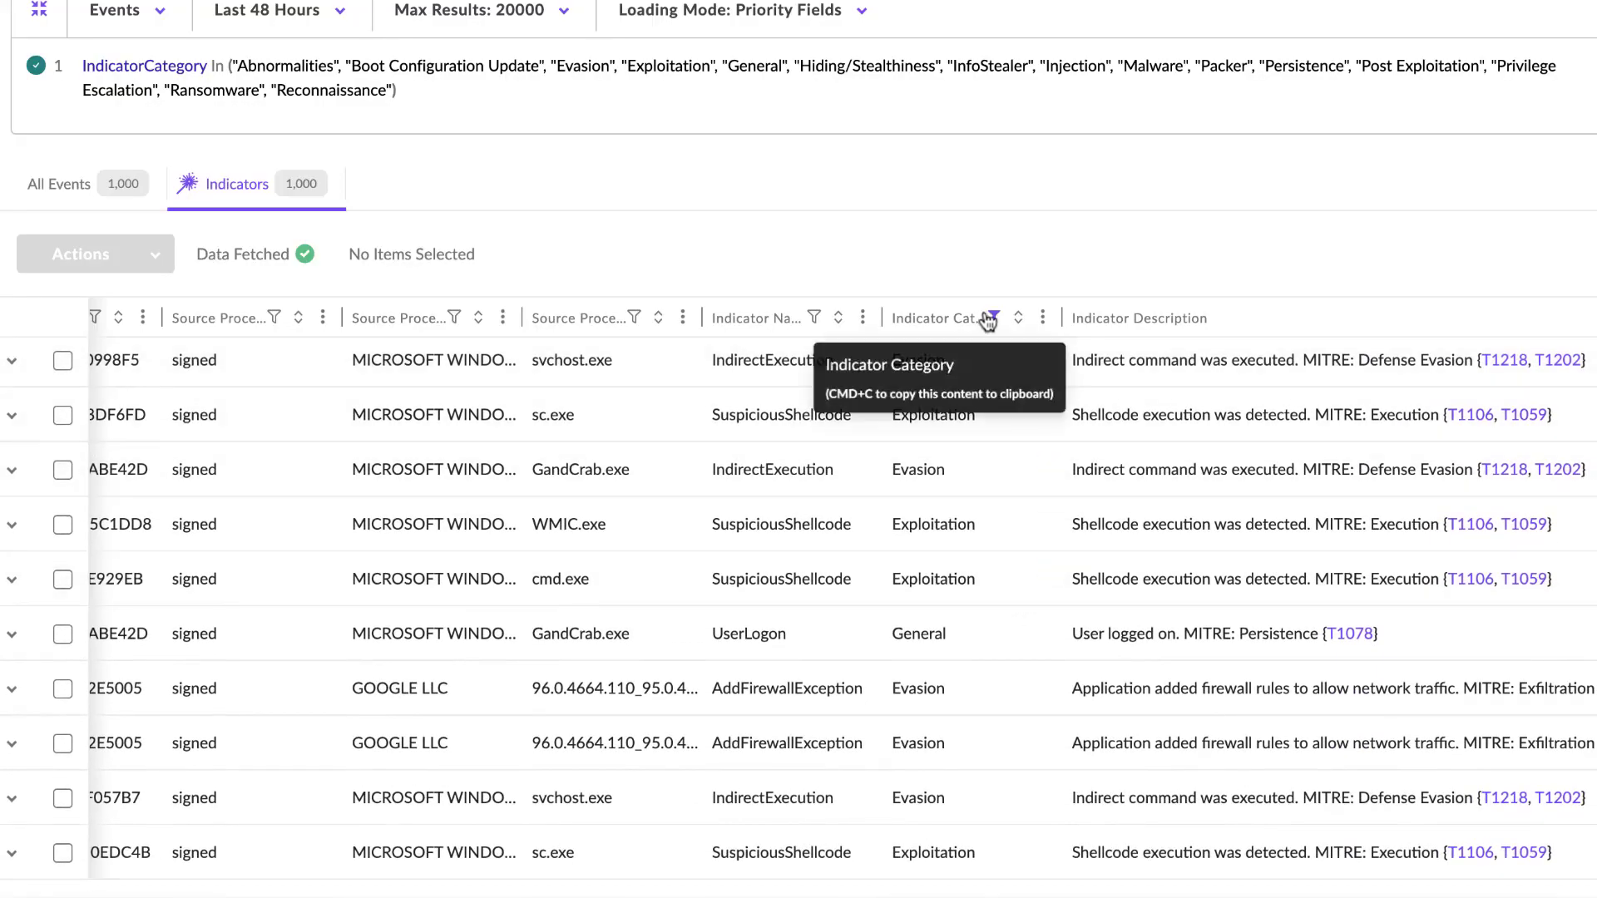
- Deselect Injection, General and Exploitation in the Indicator Category filter, keeping only Evasion selected
click(996, 319)
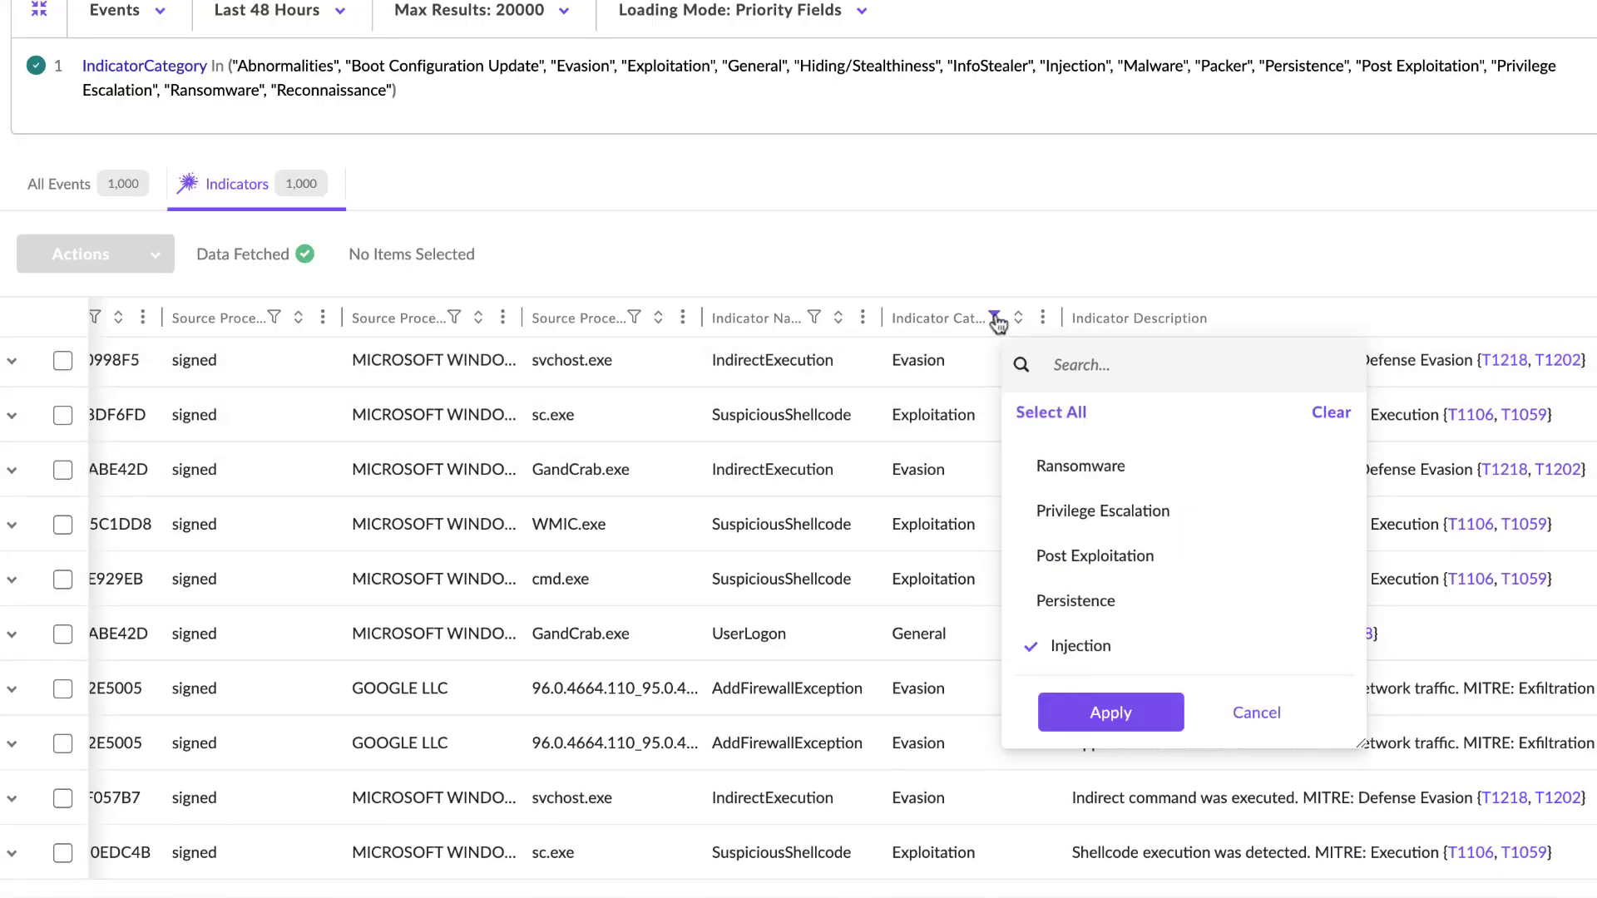
click(1072, 647)
scroll(1148, 564, down, 3)
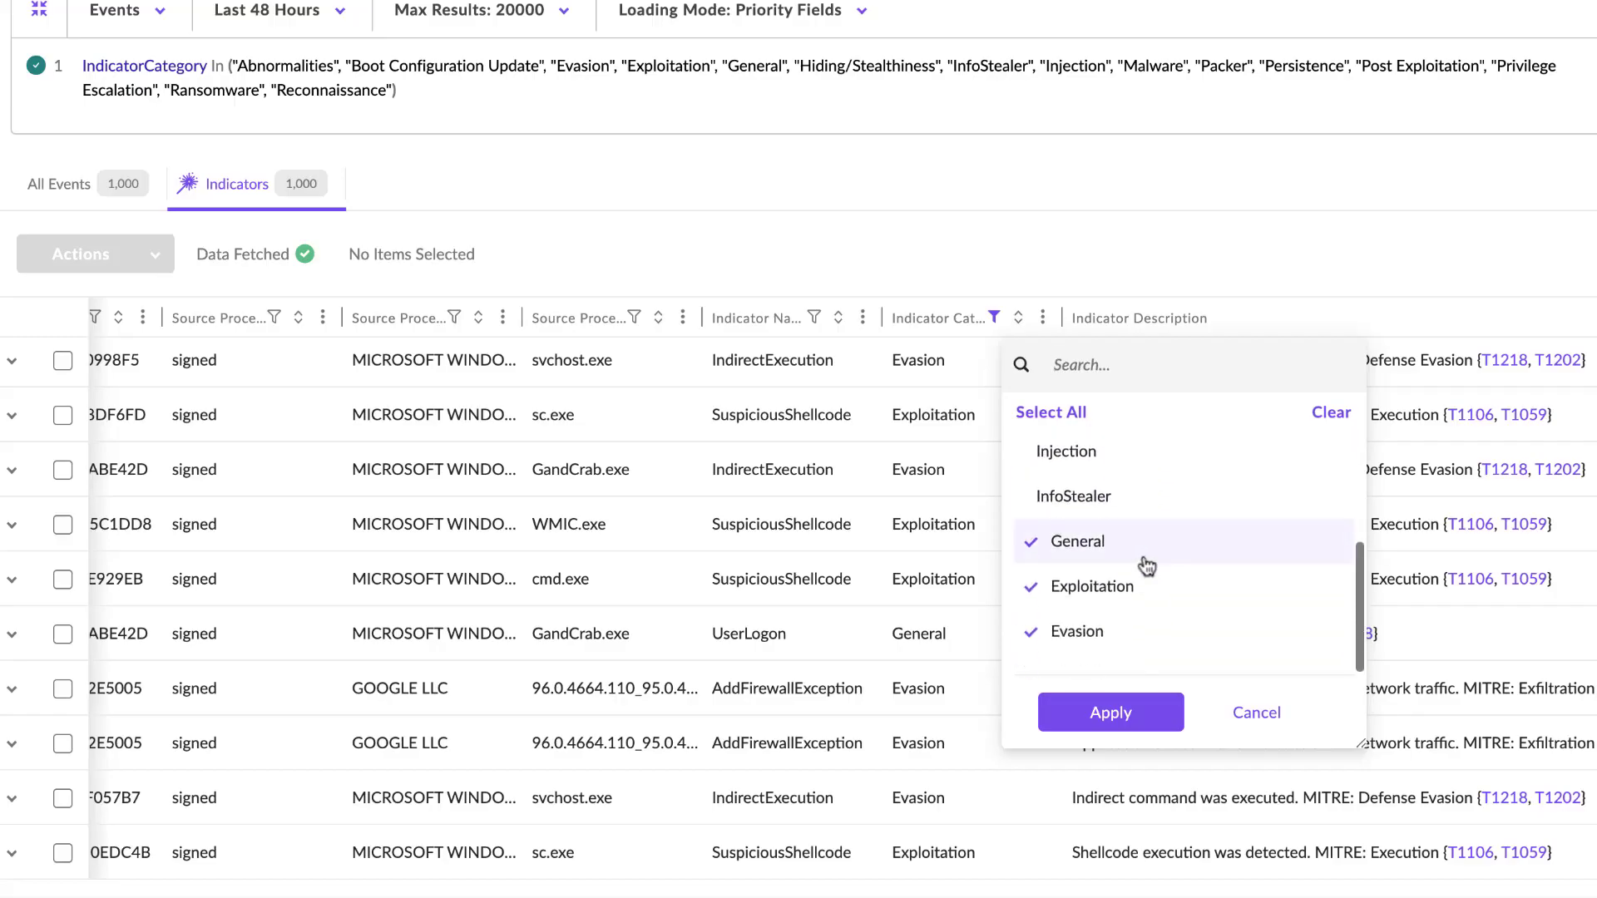
click(1064, 545)
click(1073, 596)
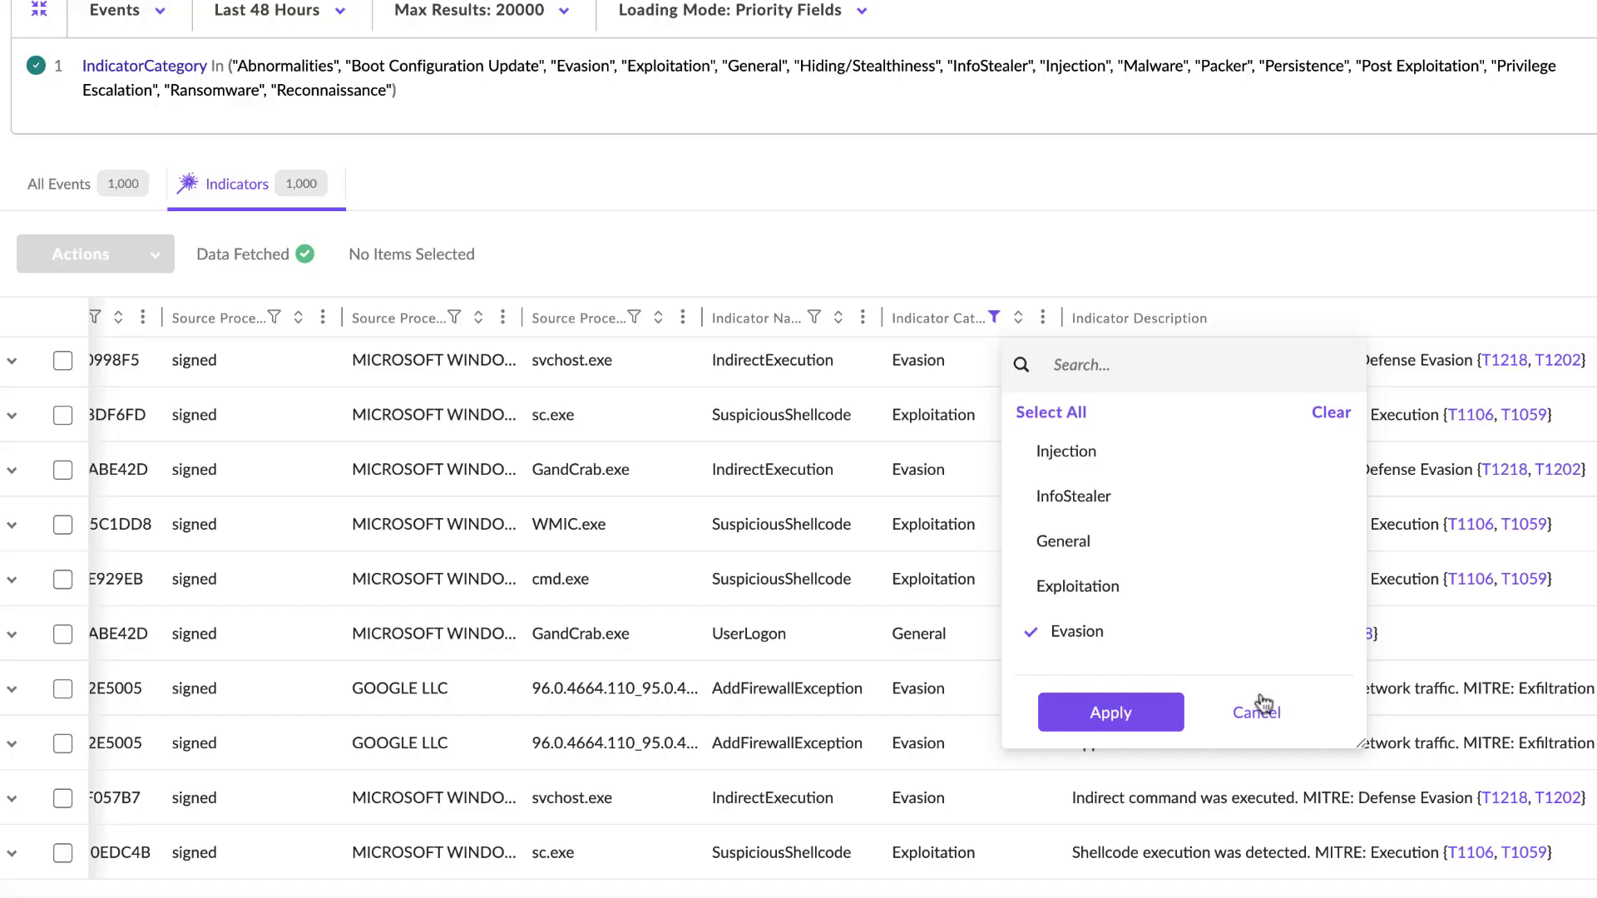
scroll(799, 499, up, 1)
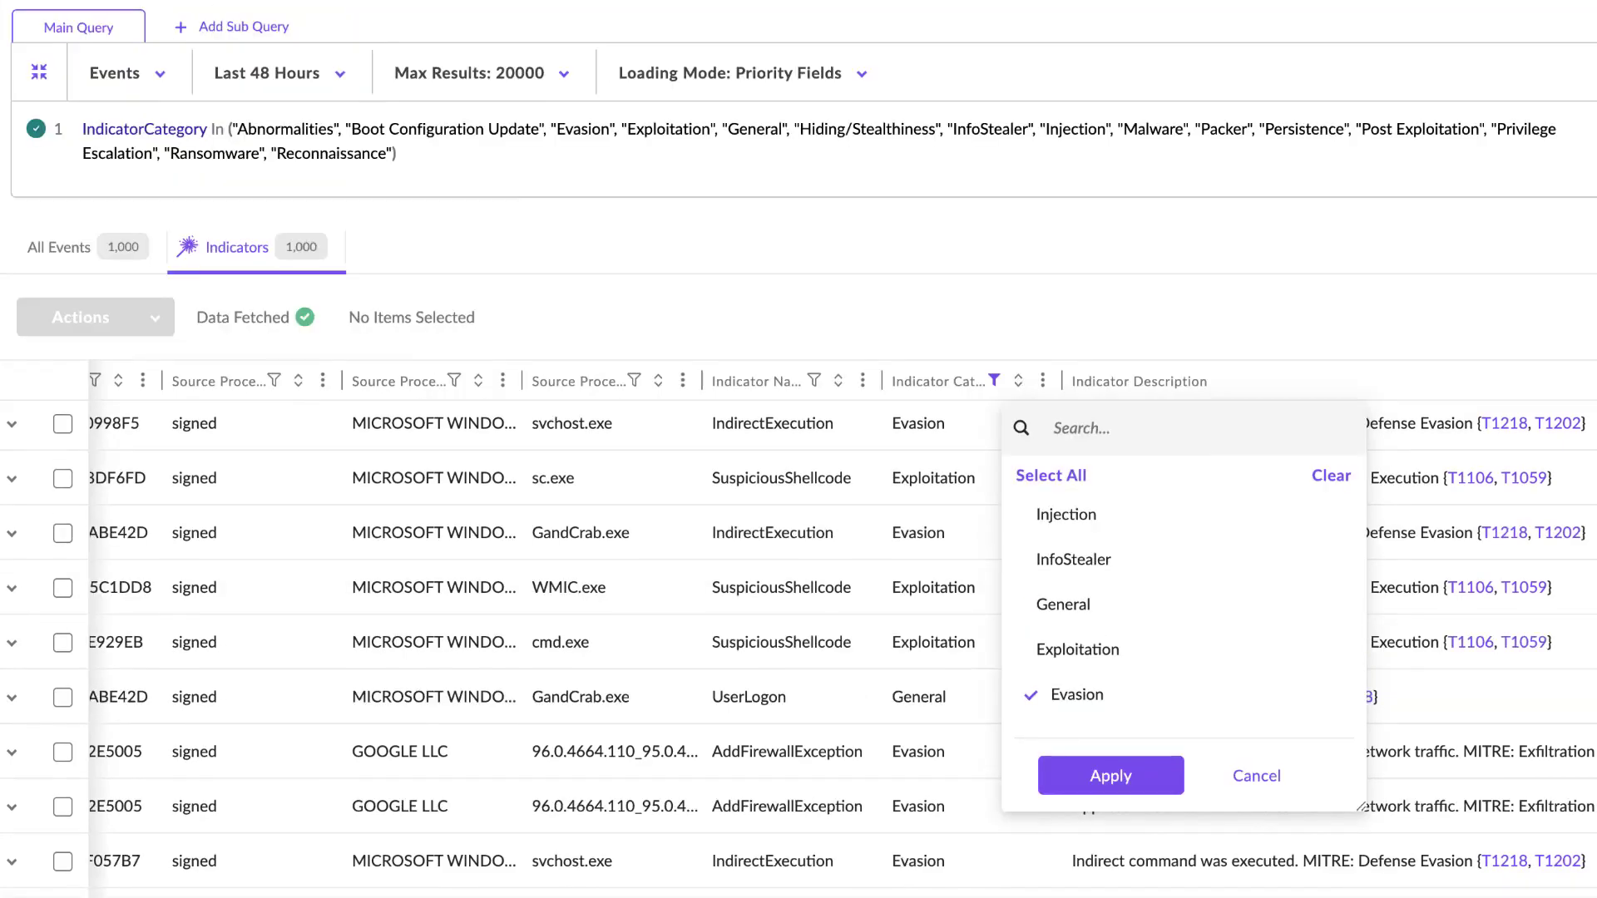